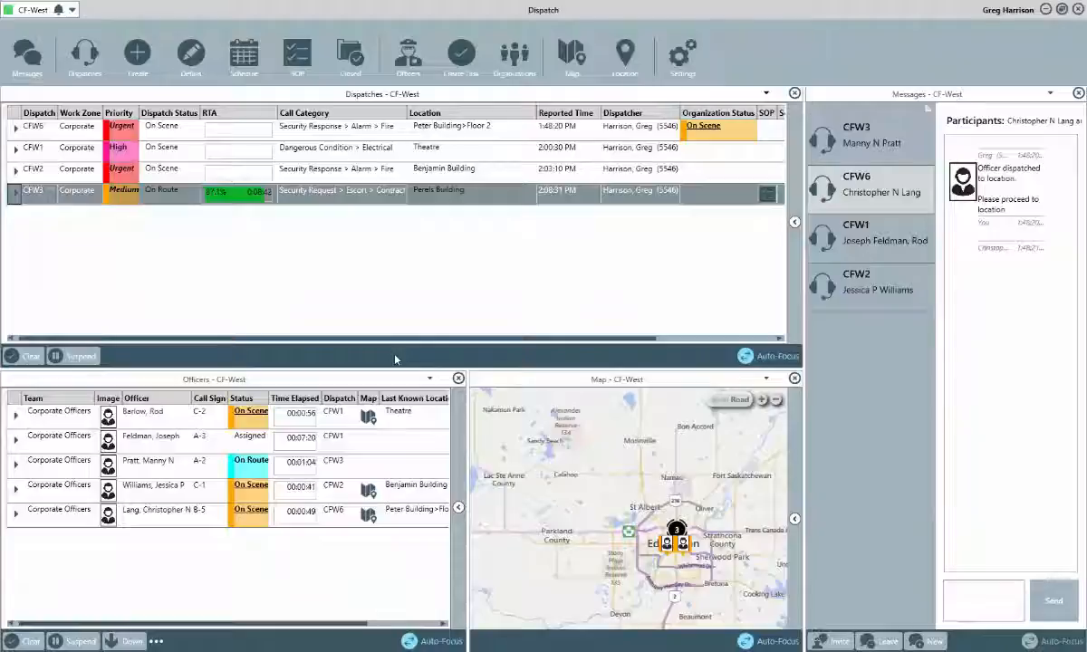
Select the CFW6 fire alarm dispatch on the board and open its full details.
left_click(166, 134)
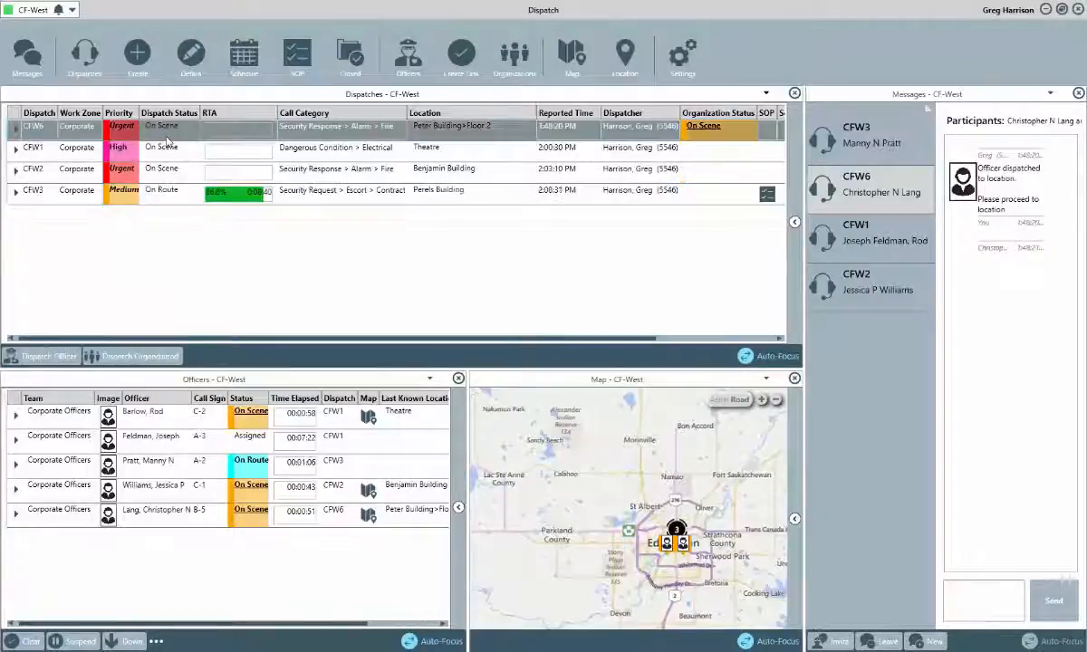
left_click(187, 68)
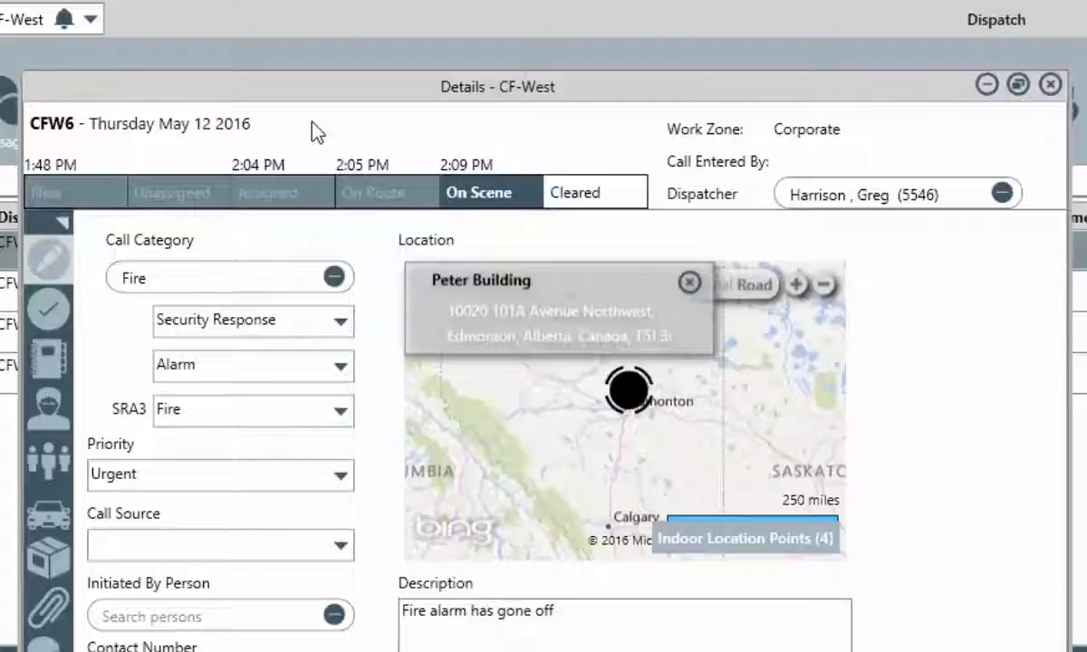
Expand the labelled section navigation and show CFW6's assigned tasks.
left_click(65, 222)
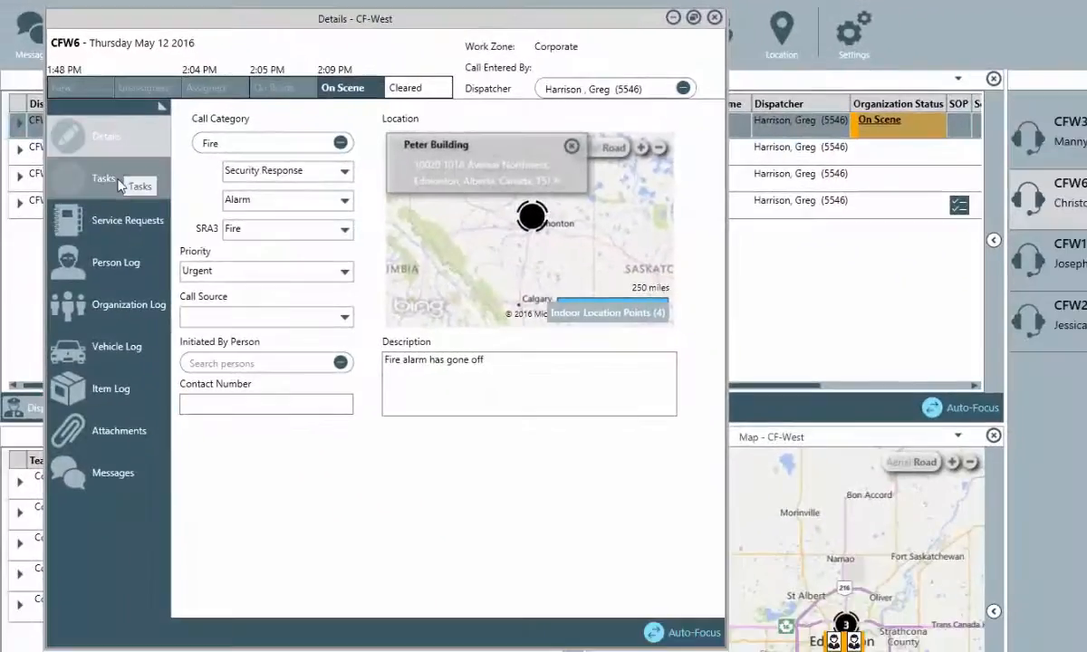
left_click(121, 181)
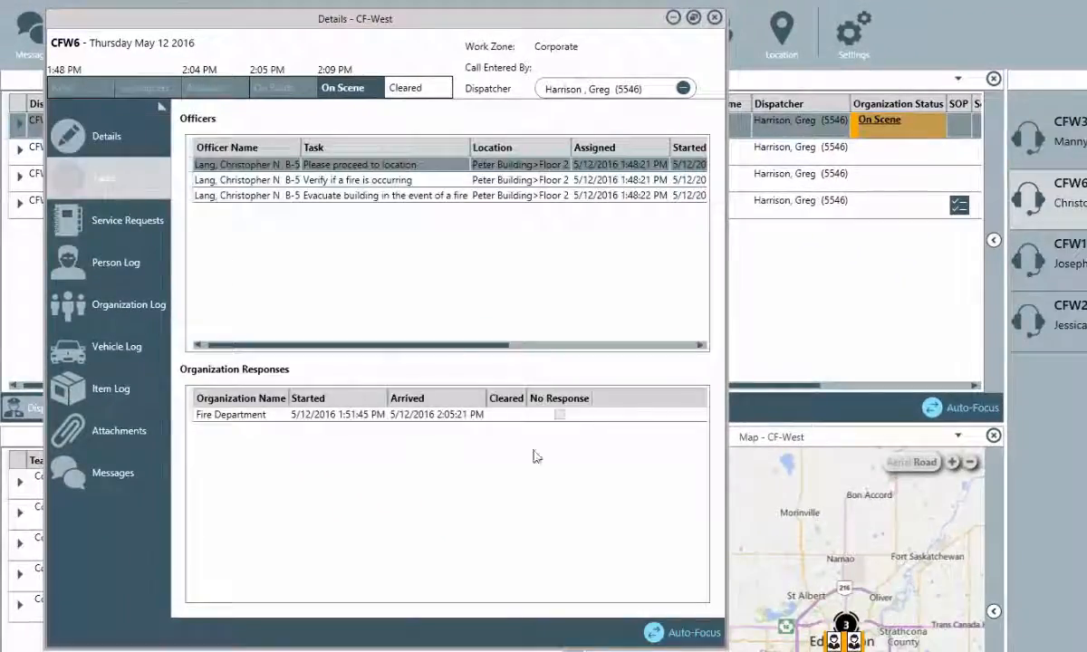
Widen the CFW6 details window and switch to its Service Requests page.
left_click_drag(725, 415, 1077, 450)
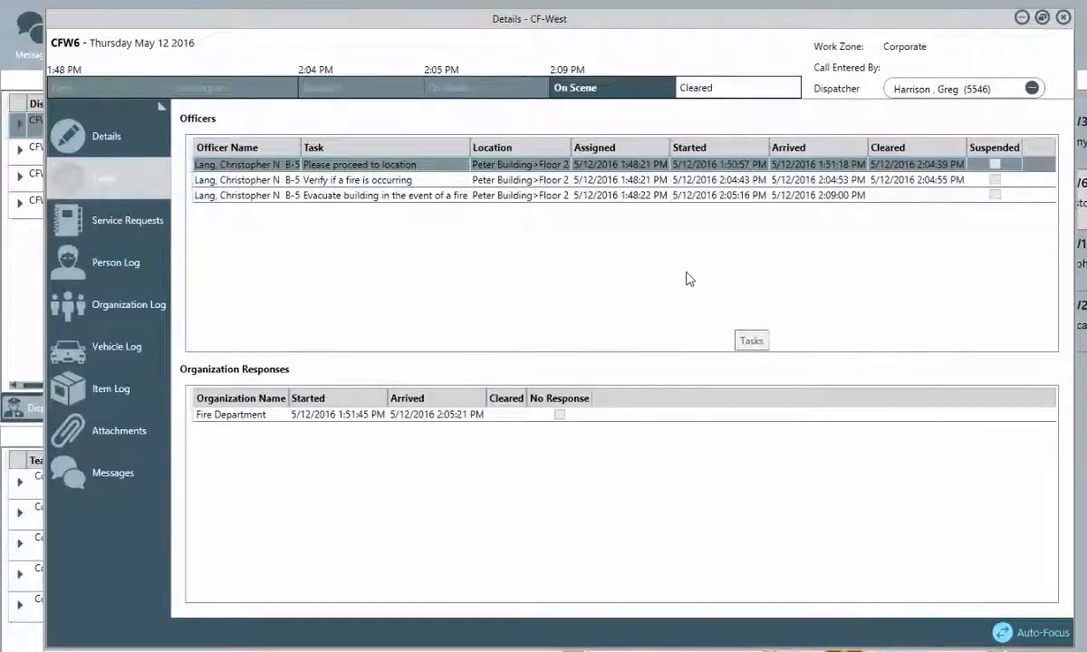
left_click(130, 226)
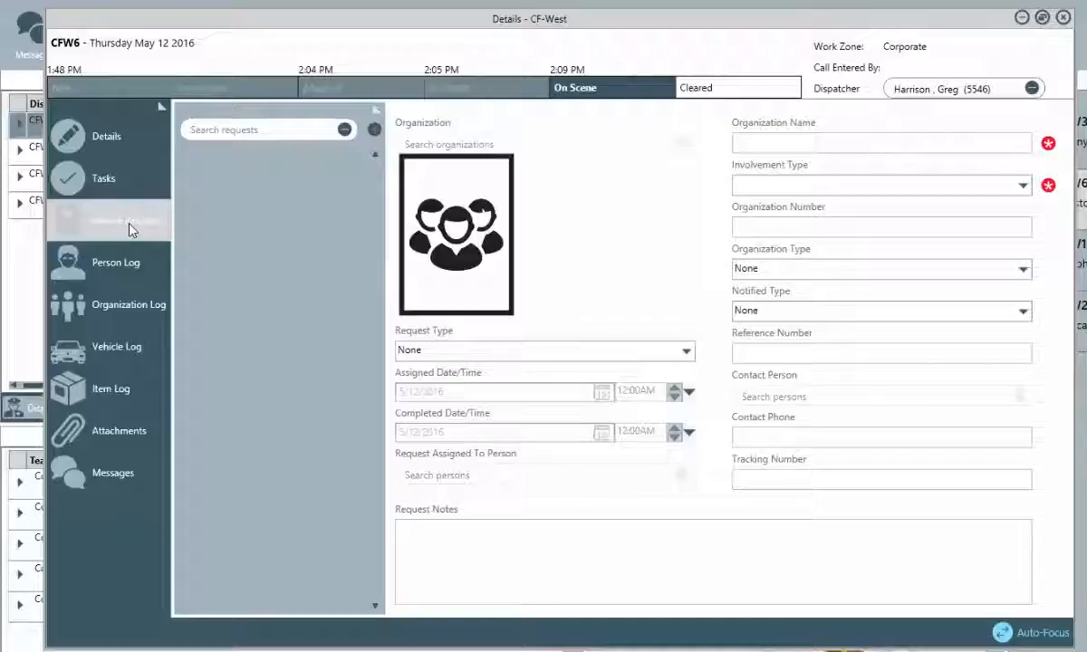
Create a new service request for the organization Alarm Response Co.
left_click(375, 131)
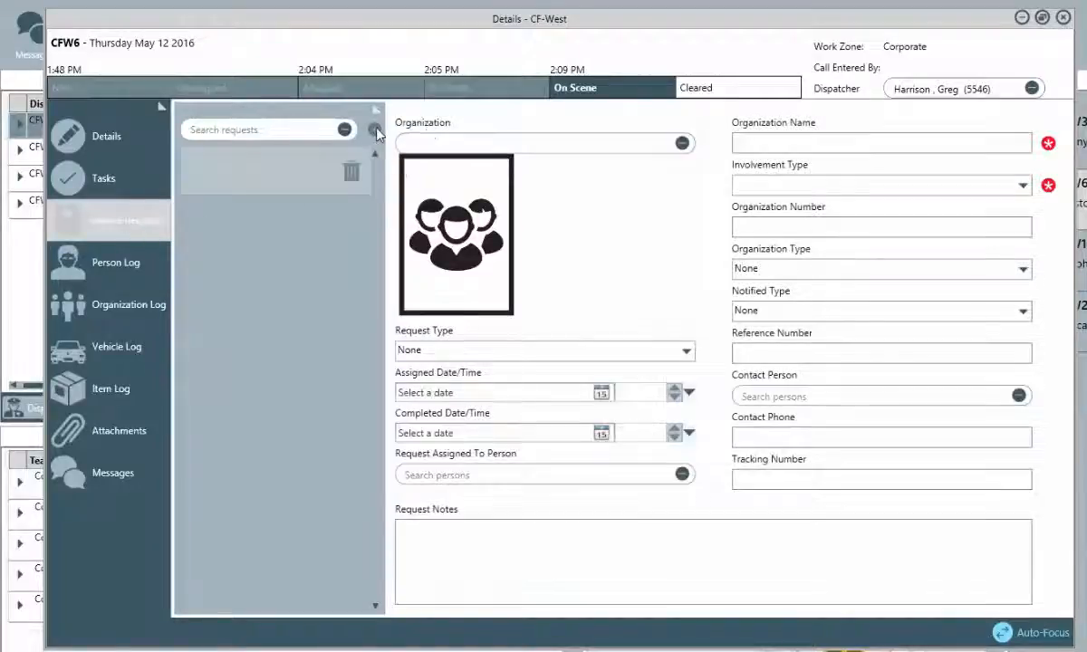
left_click(441, 142)
type("alarm")
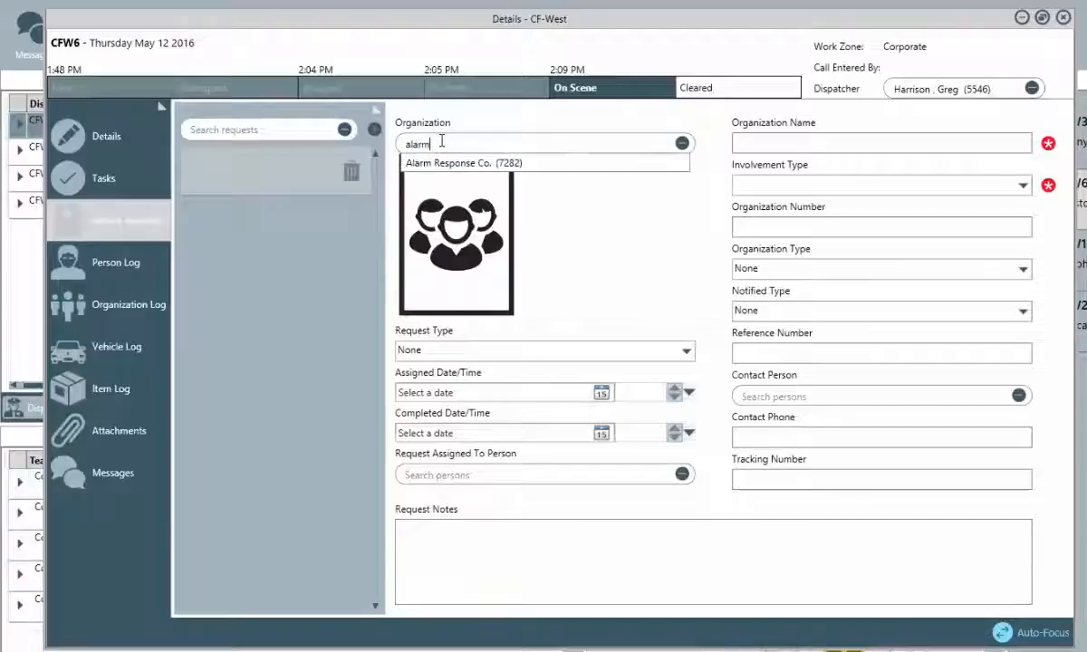
key("Return")
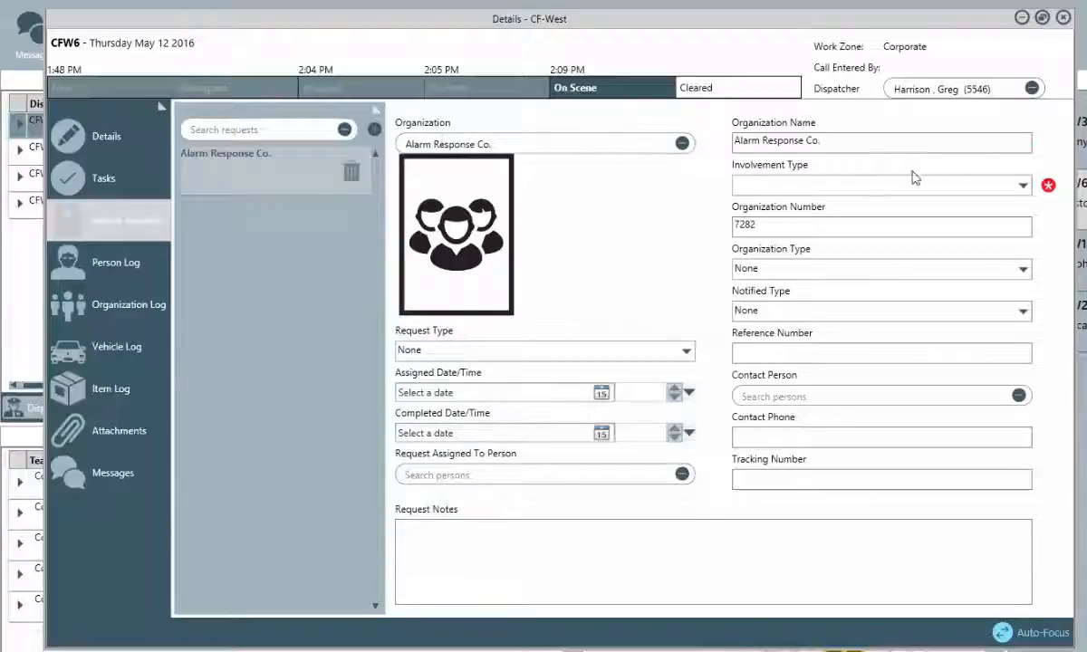
Set Responding Service Agency, Contractor Organization, internal dispatch control center, and External Maintenance Request types.
left_click(1022, 187)
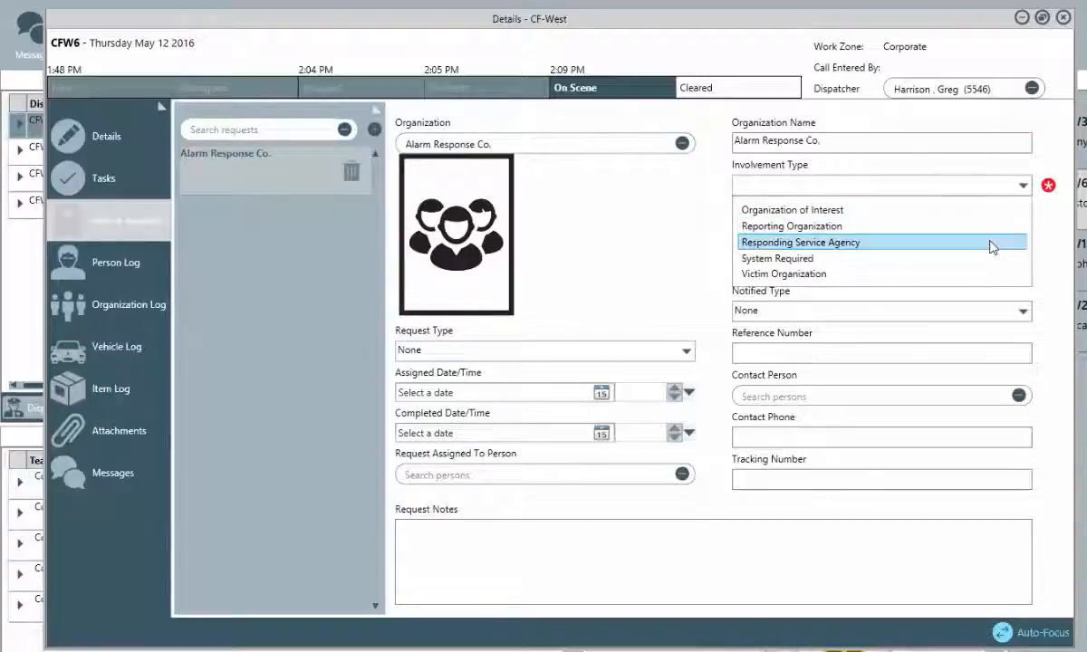
left_click(992, 247)
left_click(990, 270)
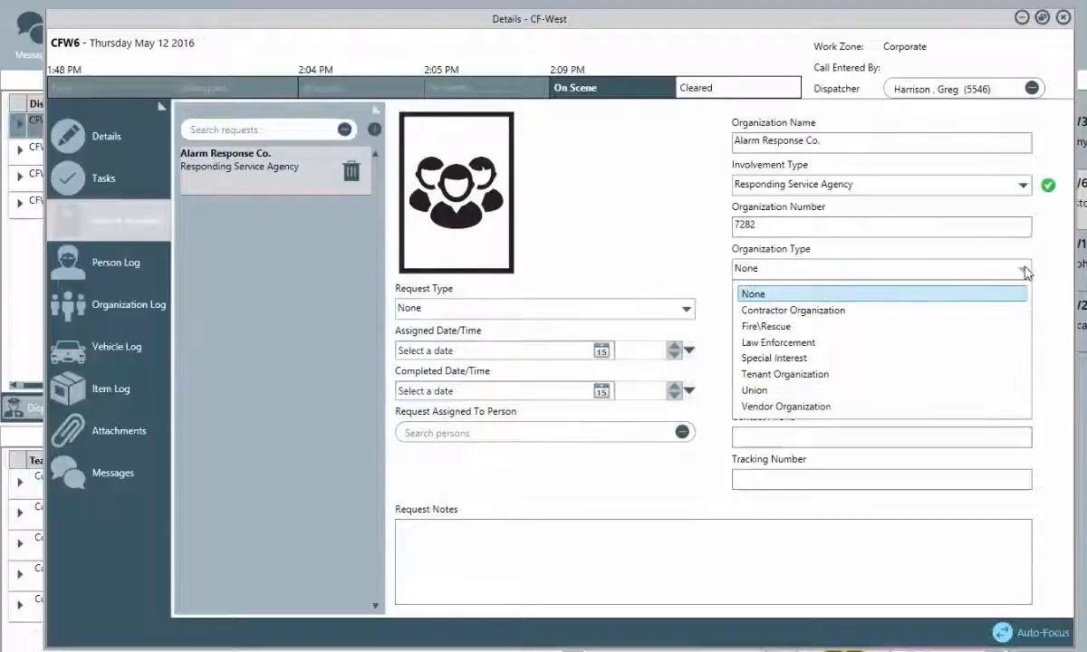
left_click(1009, 313)
left_click(1022, 310)
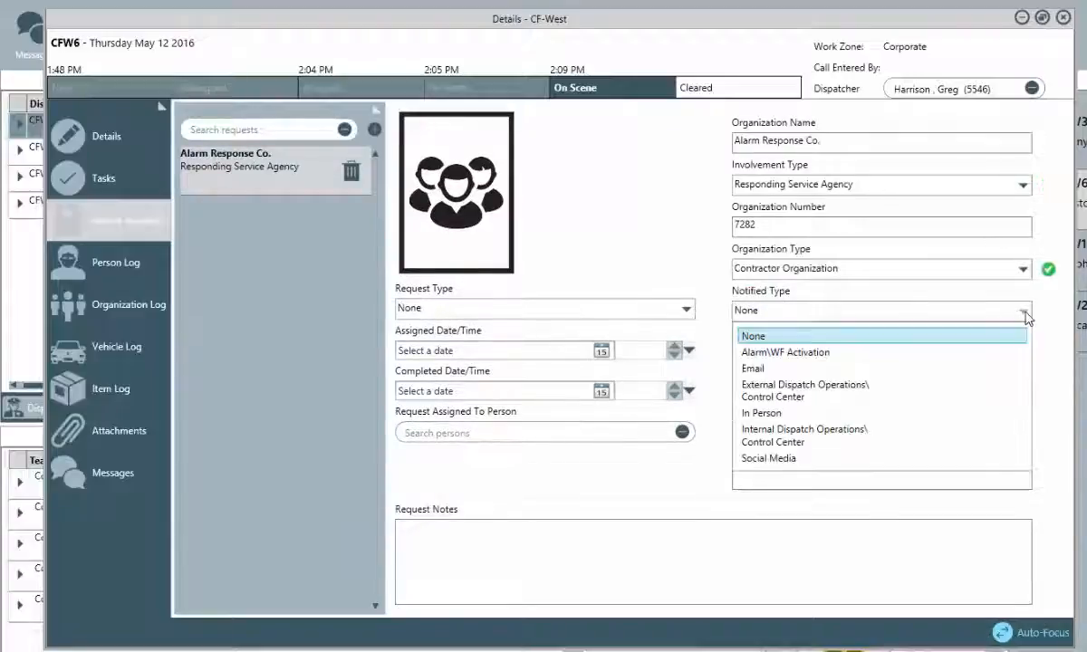
left_click(1016, 435)
left_click(686, 309)
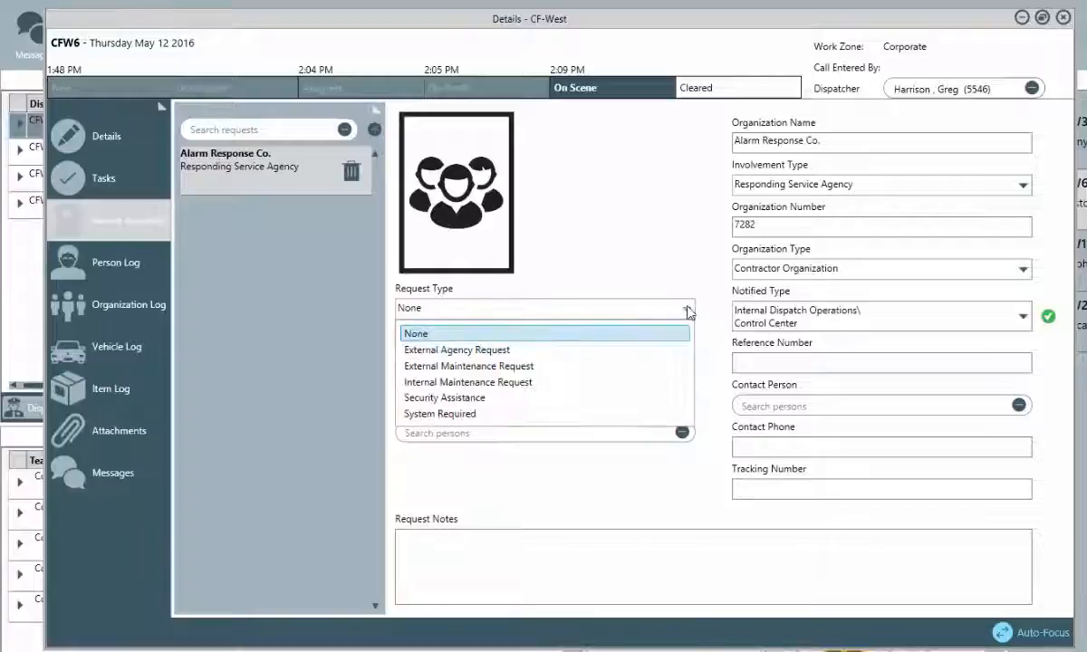
left_click(664, 366)
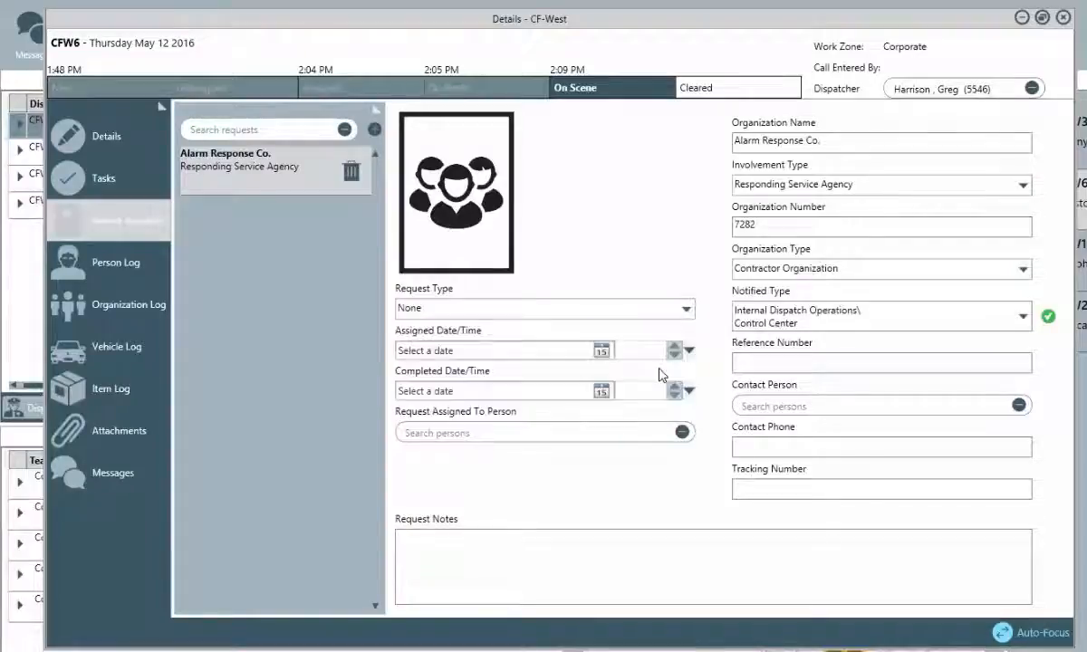
Set the assigned date and time to 5/12/2016 2:00 PM.
left_click(601, 353)
left_click(487, 433)
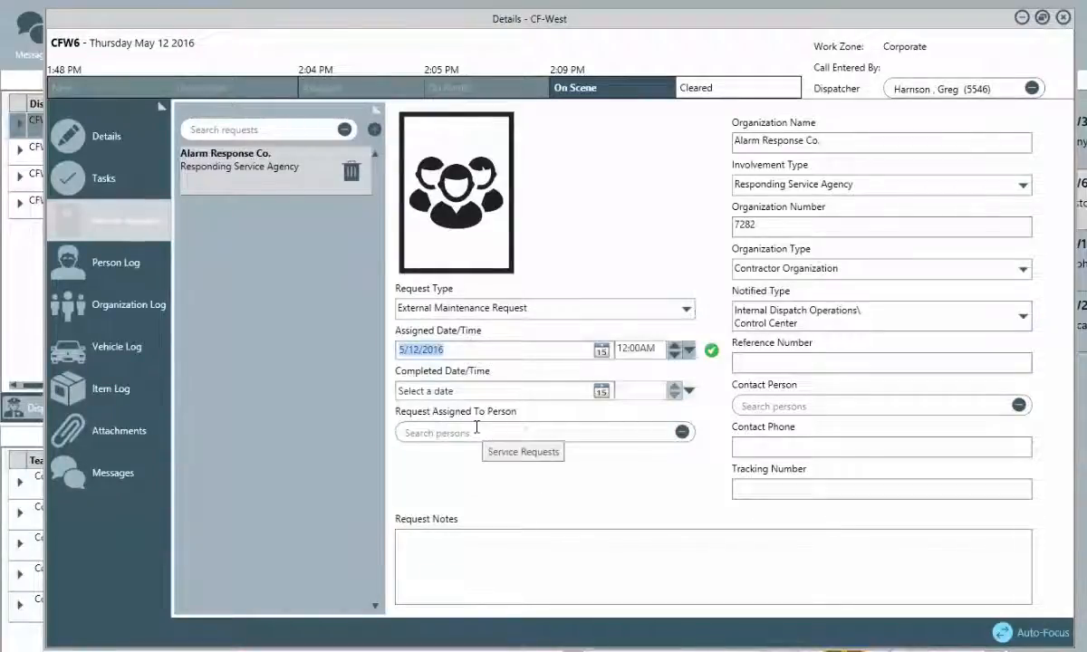
left_click(624, 348)
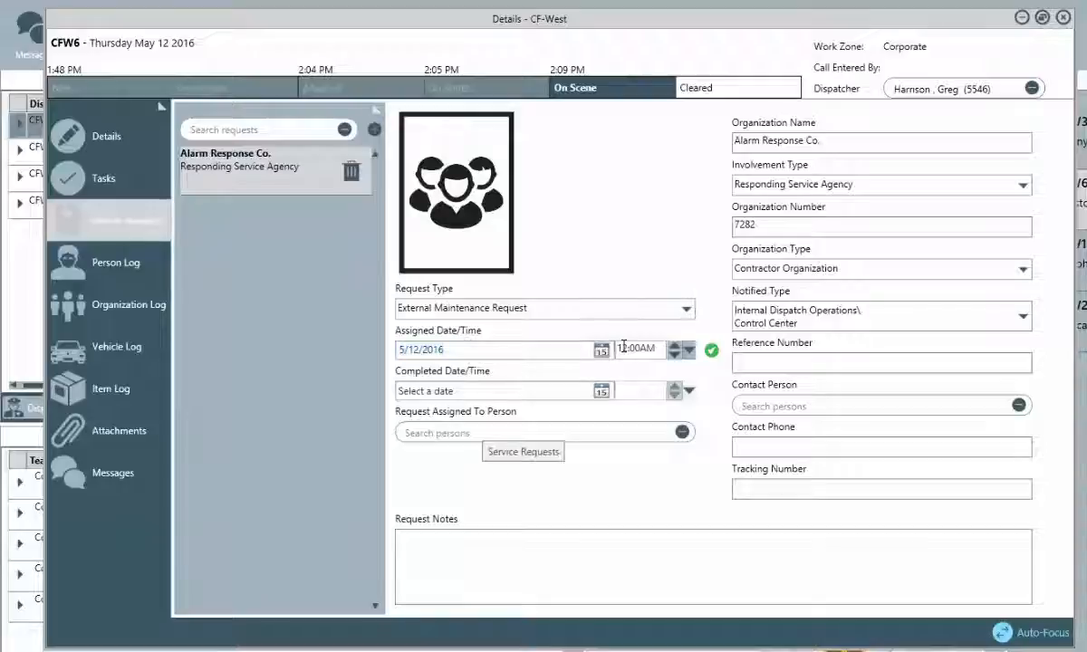
key("BackSpace")
key("BackSpace")
key("BackSpace")
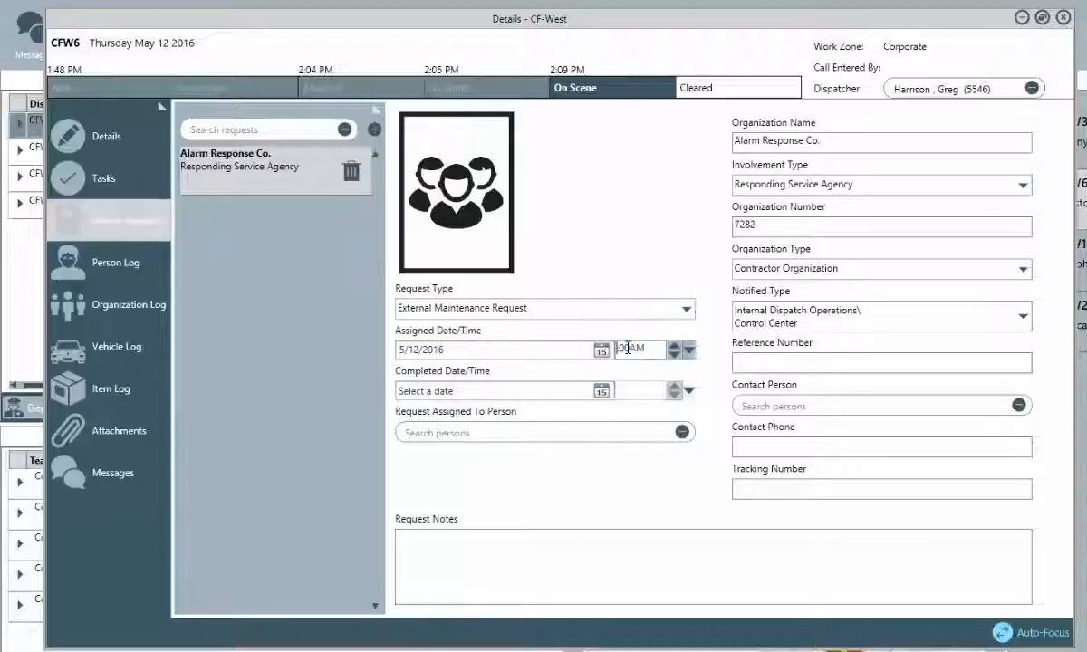
type("2:")
key("Tab")
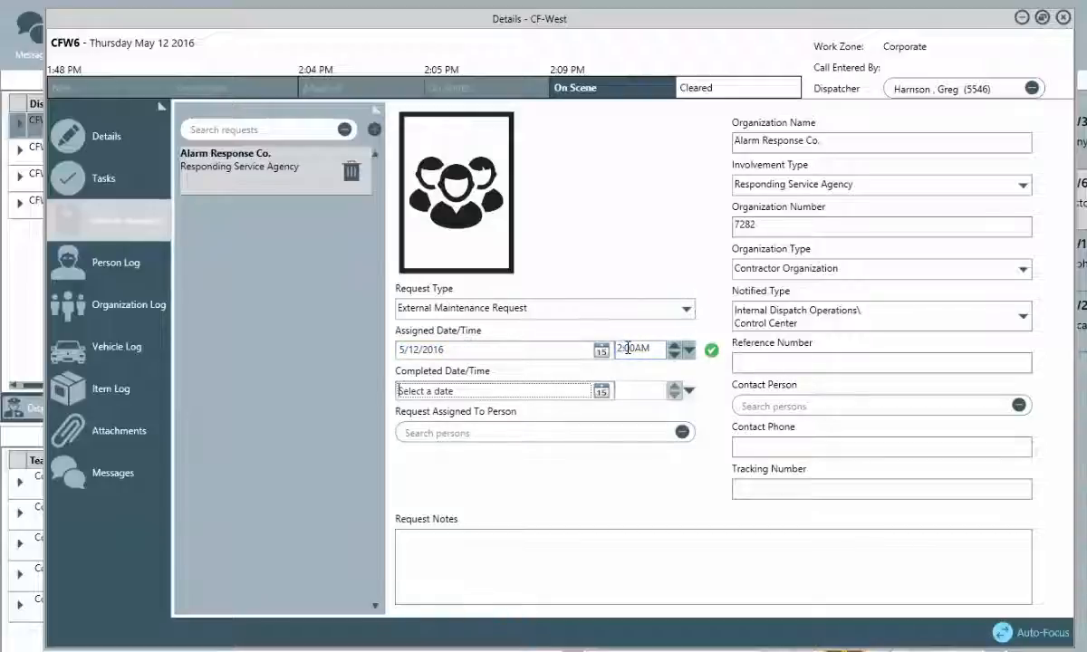
left_click(674, 344)
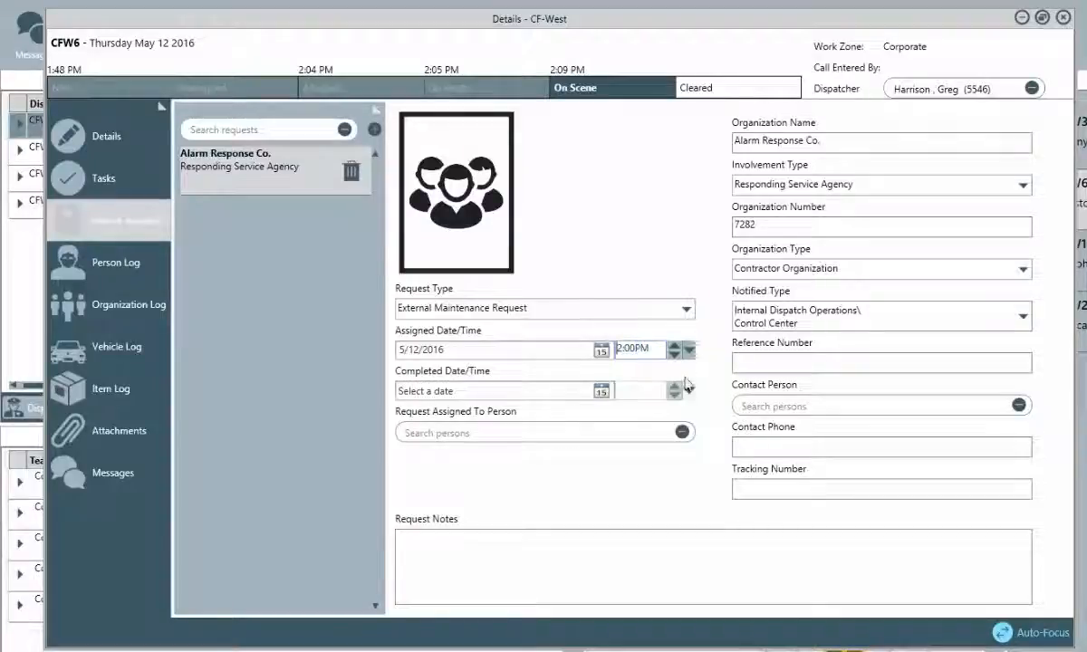
Enter the PO tracking number and notes 'Alarm system check', then close the details window.
left_click(769, 486)
type("PO 13456")
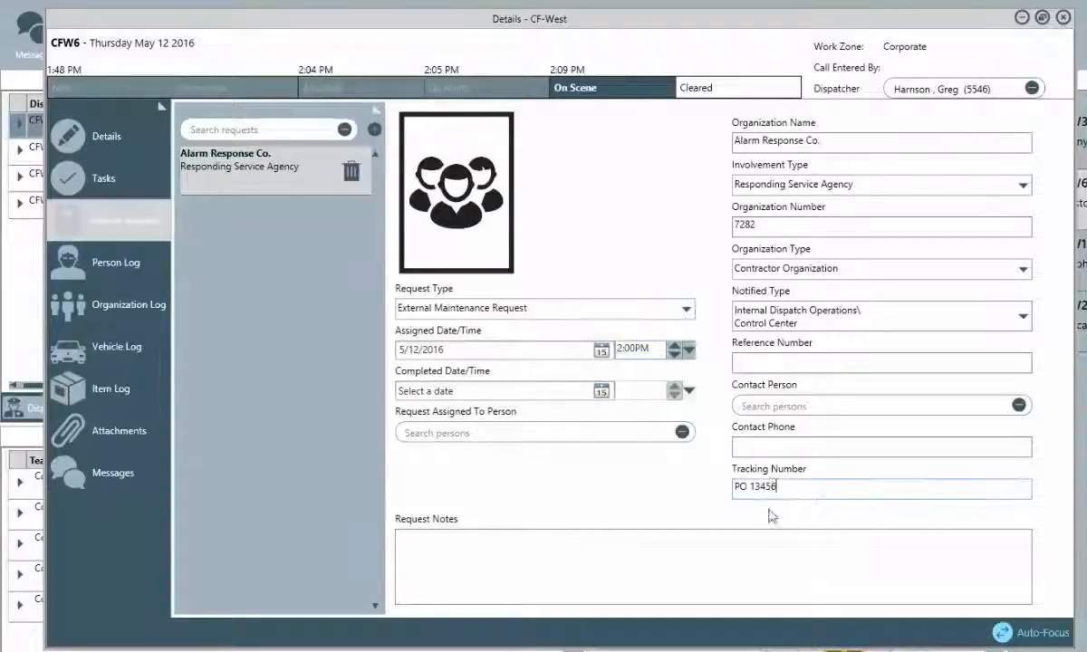
left_click(738, 563)
type("Alarm system check")
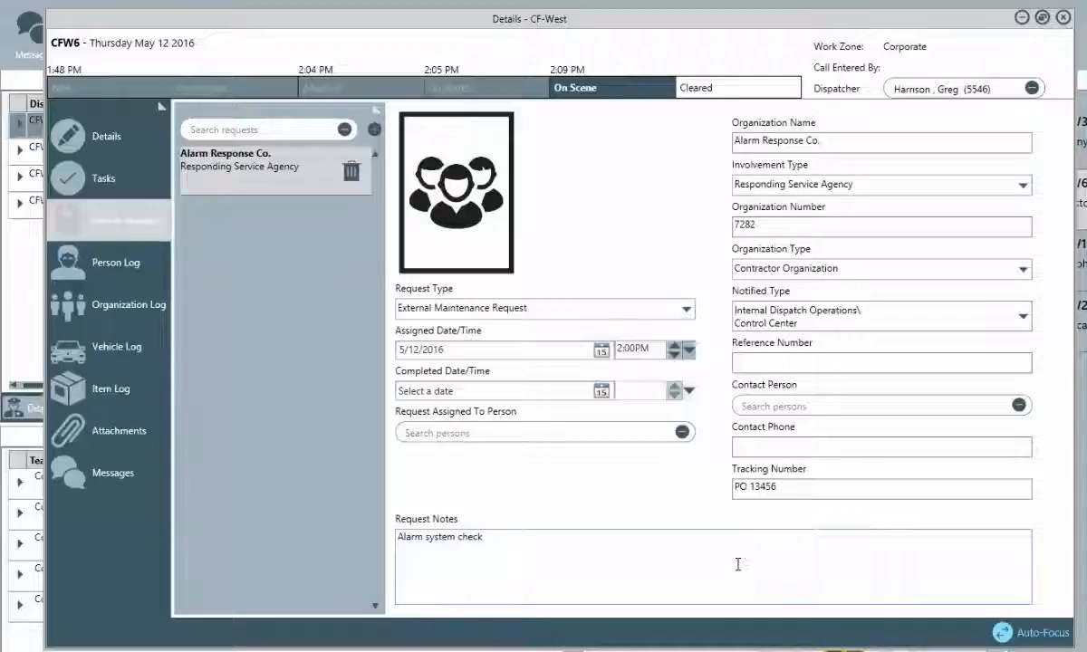
left_click(1063, 20)
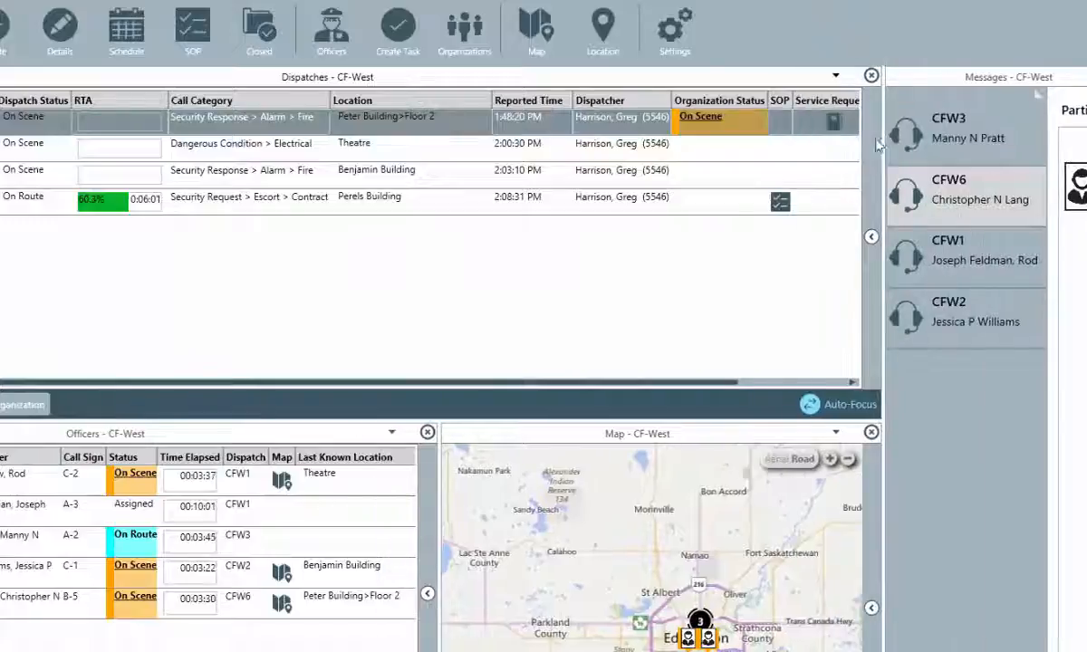
Reopen CFW6's service requests from the board and show the Alarm Response Co. request.
left_click(772, 382)
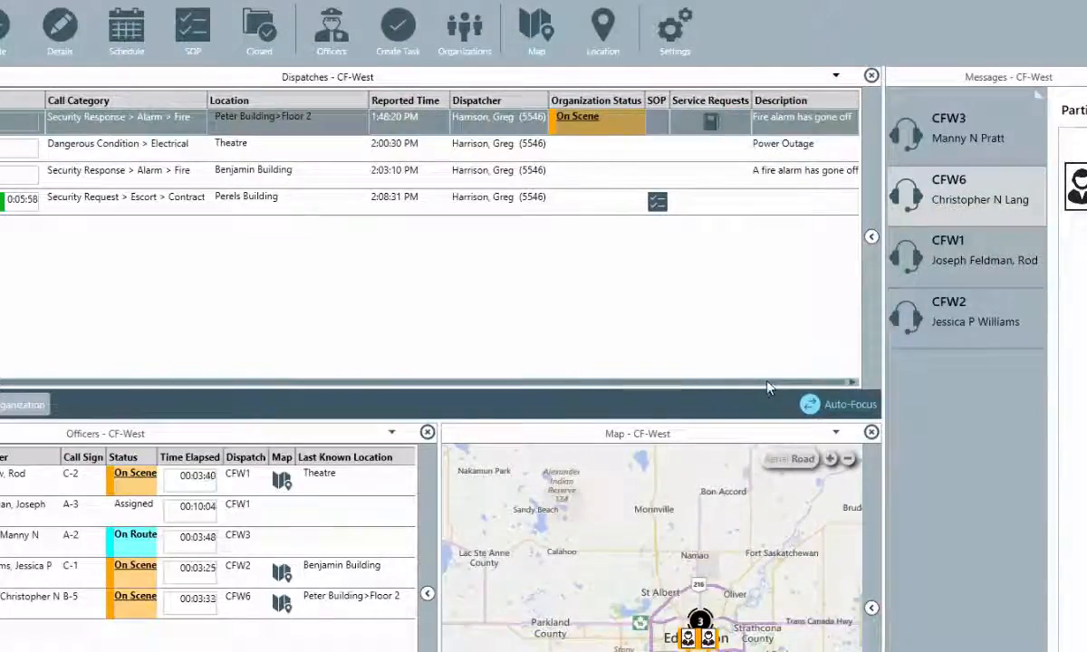
left_click(712, 122)
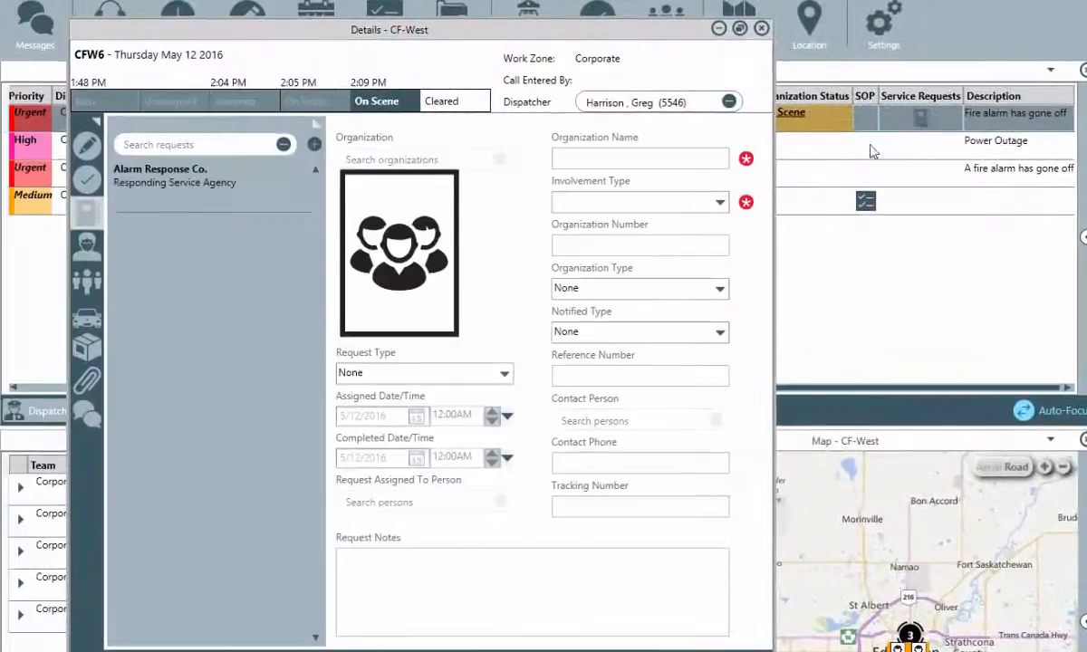
left_click(234, 190)
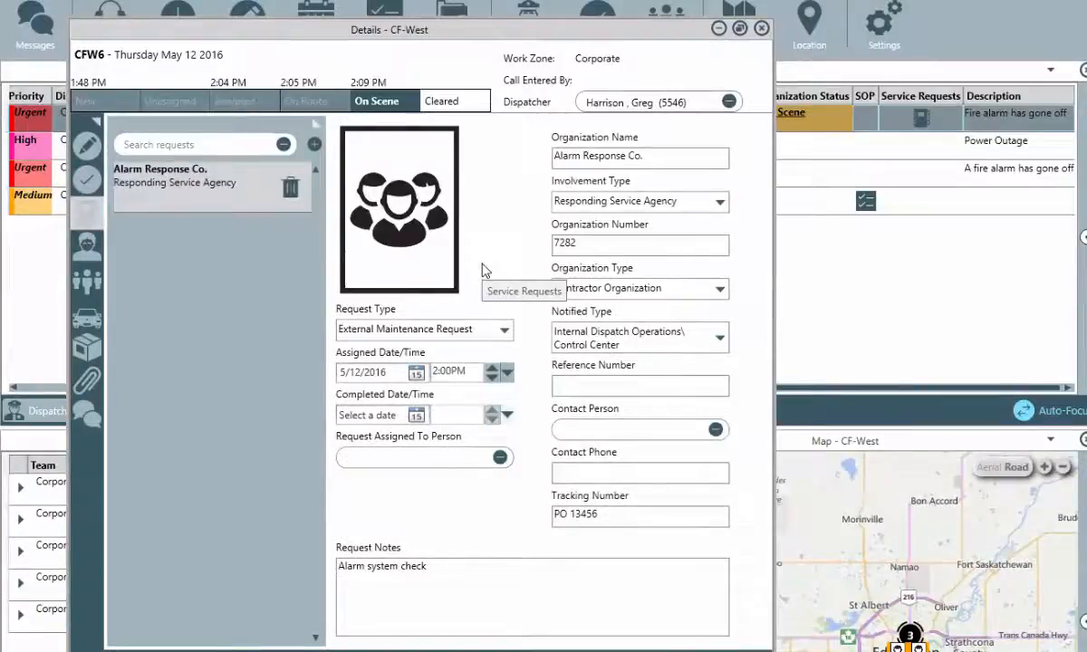
left_click(94, 121)
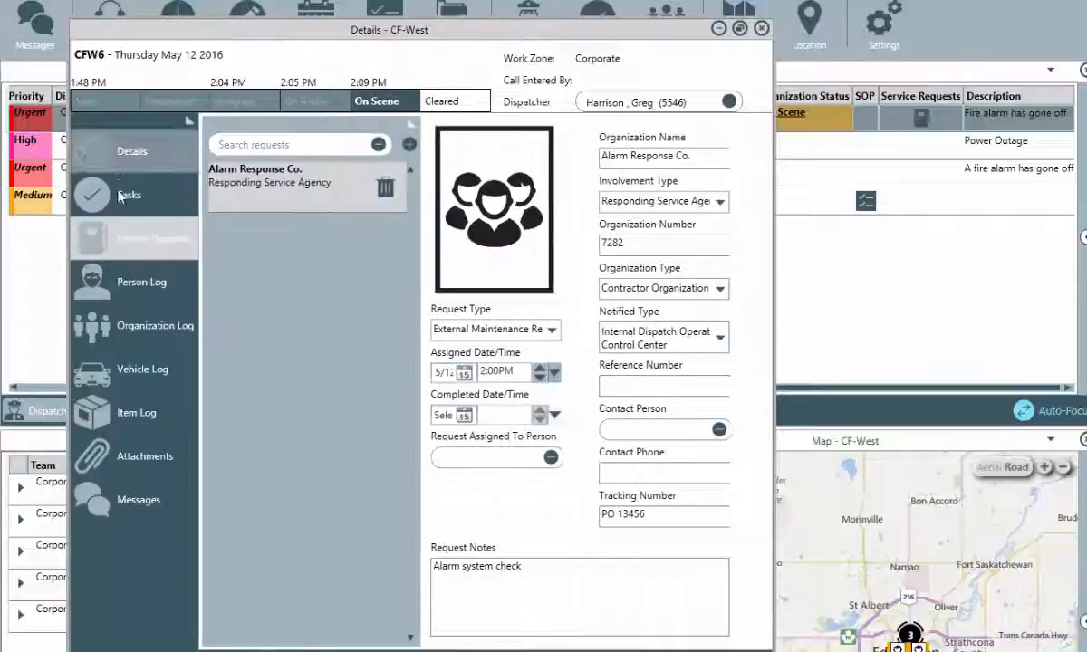
In the Person Log, add an existing person found by search as Subject of Interest.
left_click(138, 283)
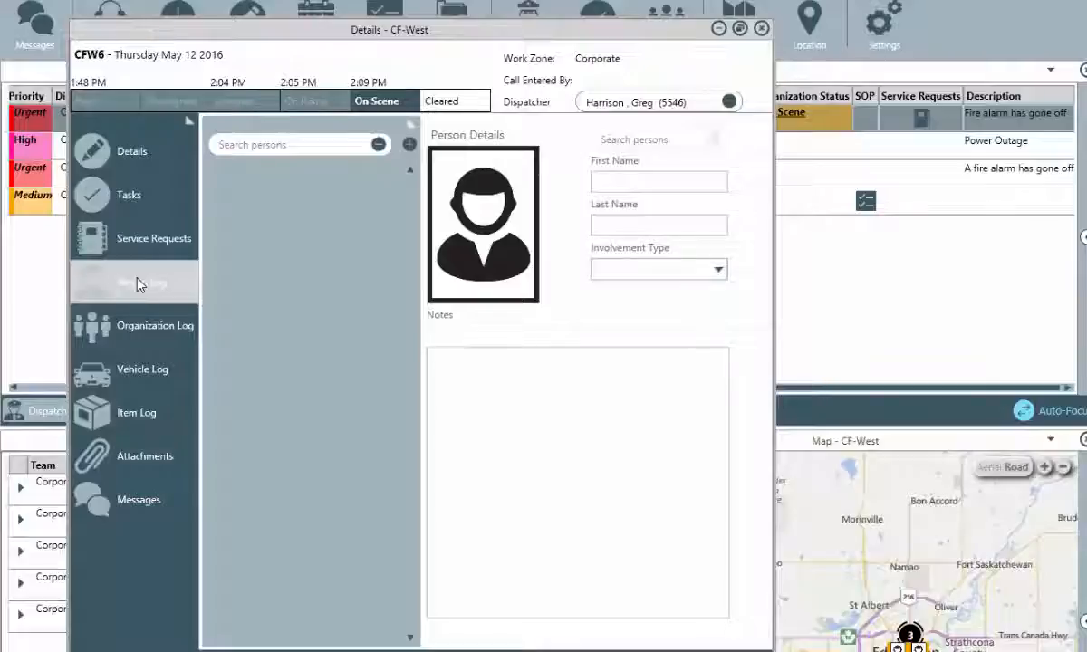
left_click(415, 144)
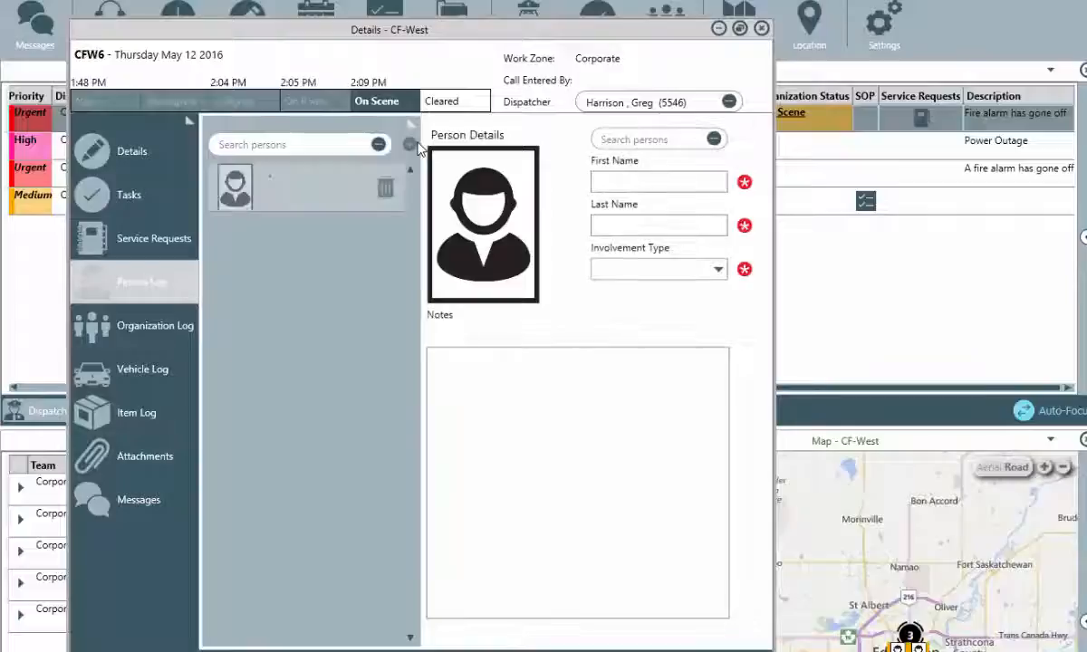
left_click(609, 137)
type("johnny")
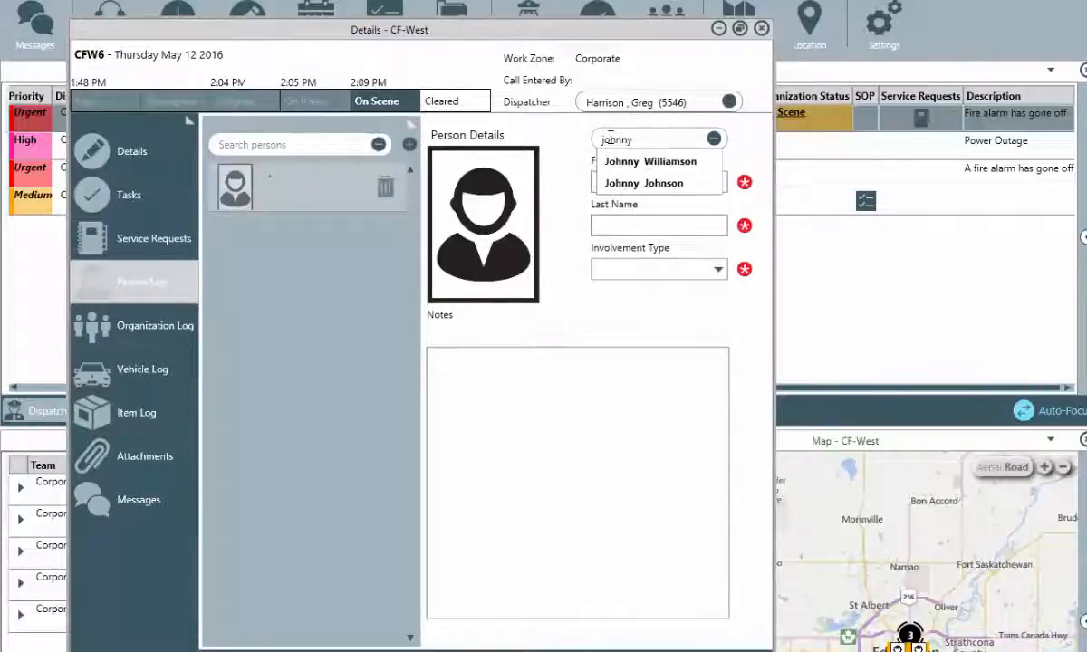
key("Down")
key("Down")
key("Return")
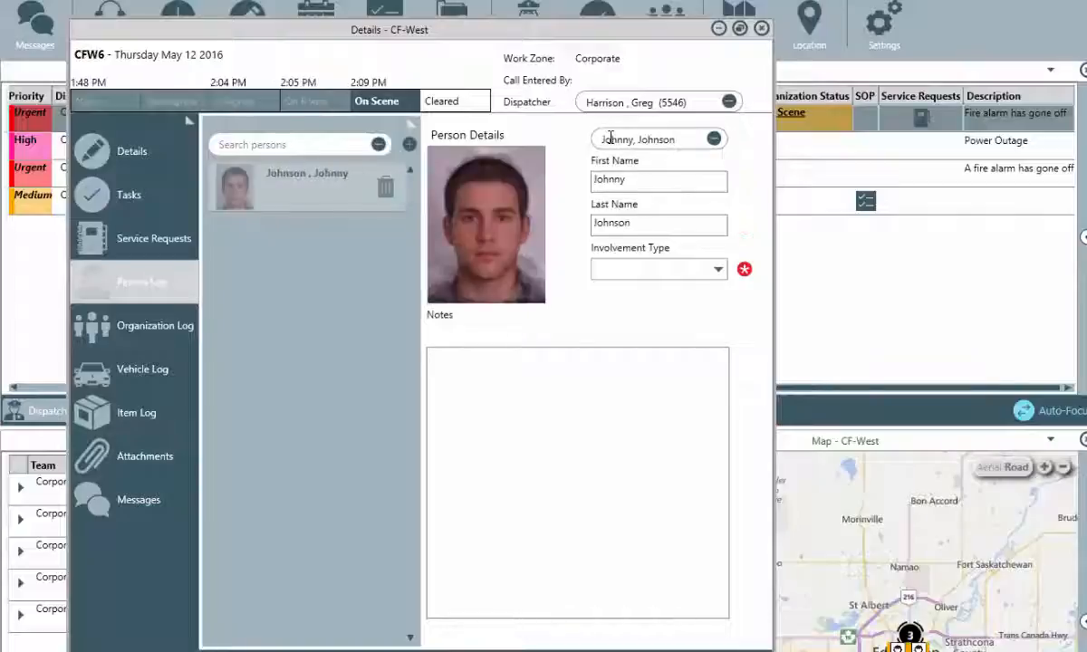
left_click(718, 270)
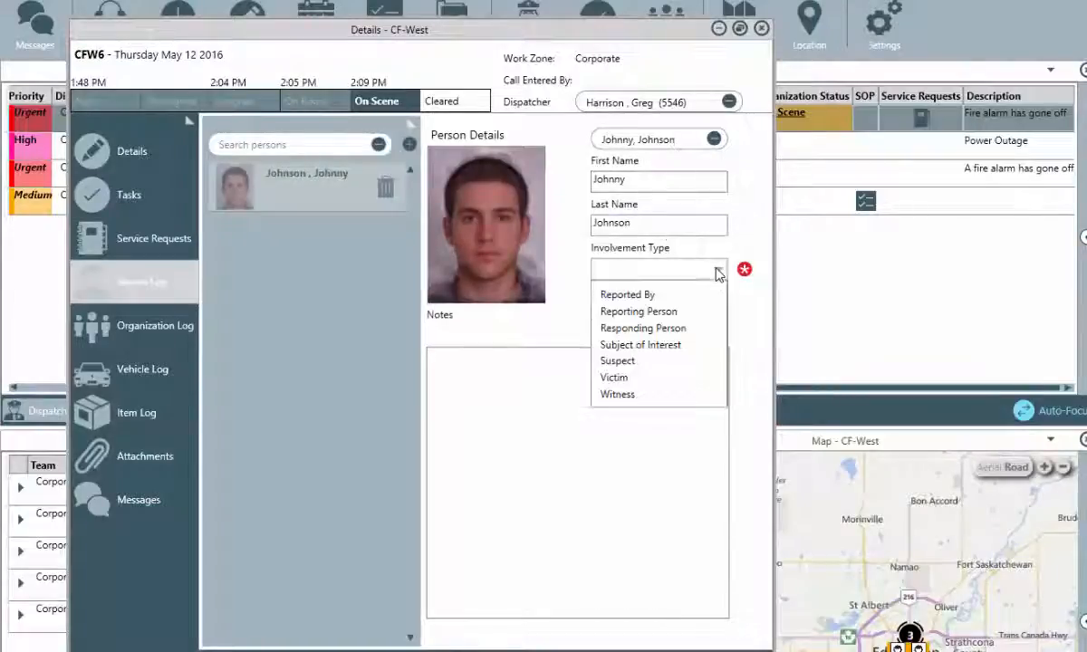
left_click(711, 345)
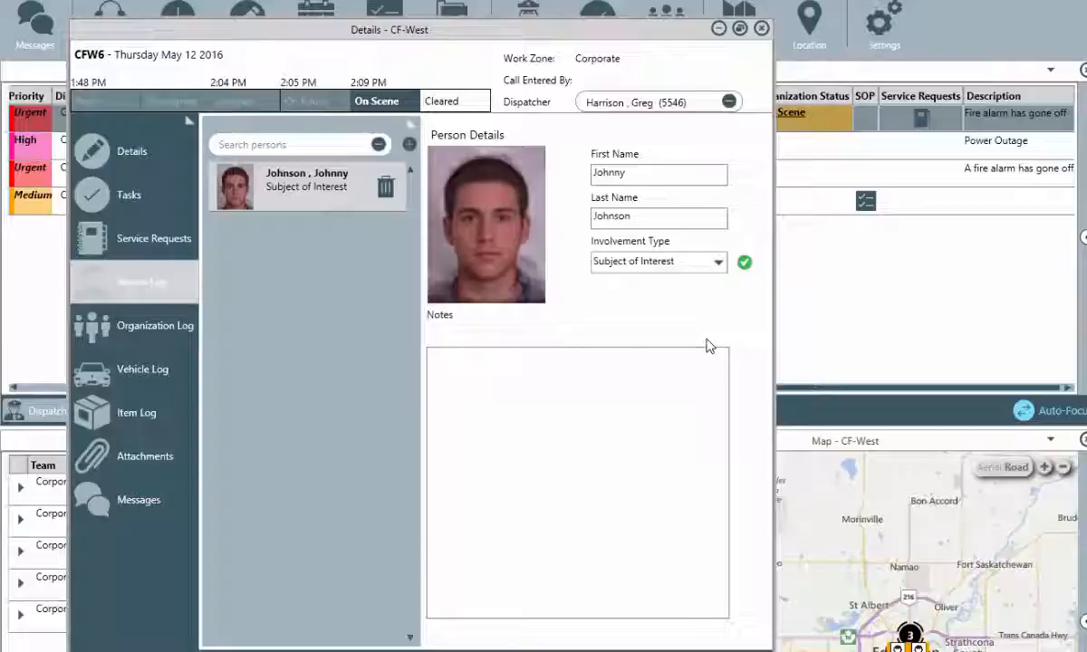
Add a second person by first and last name, also marked Subject of Interest.
left_click(409, 145)
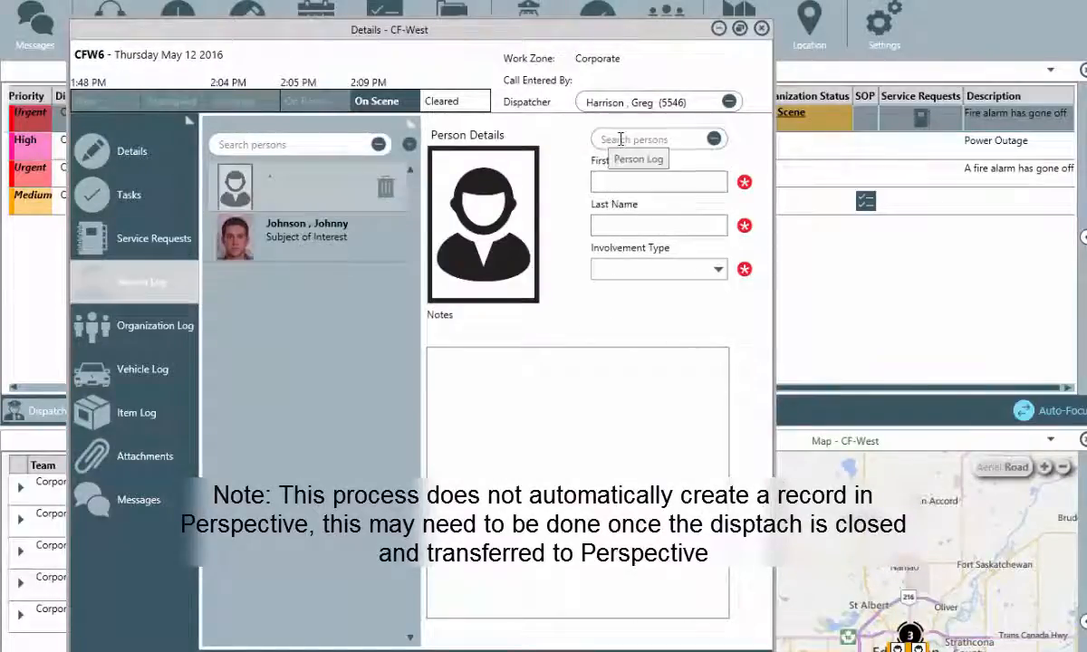
left_click(631, 182)
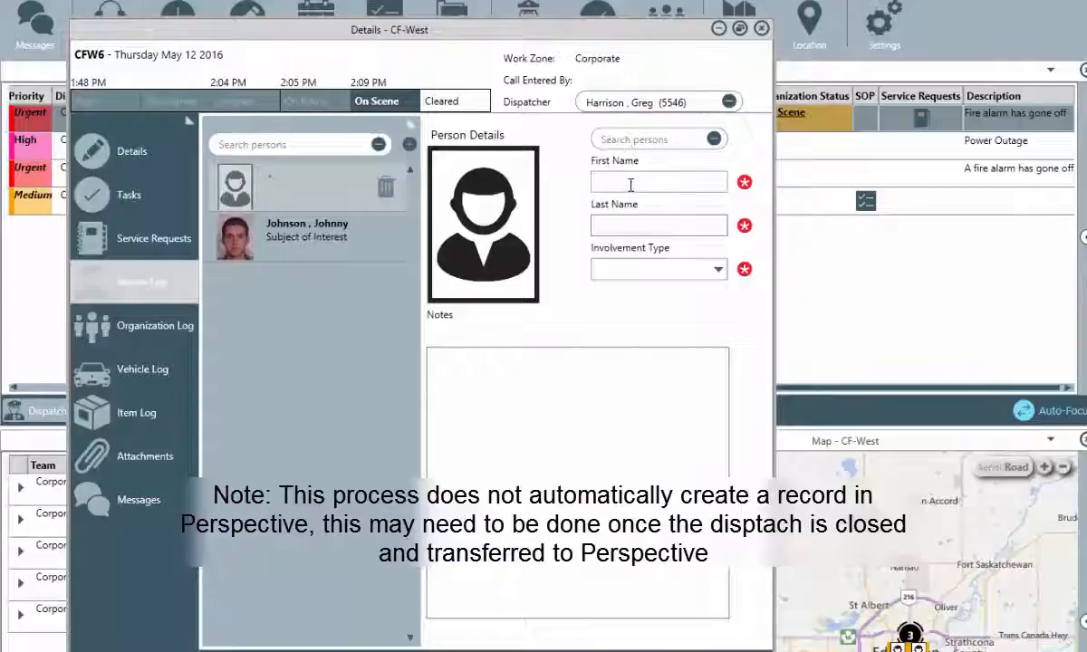
key("Tab")
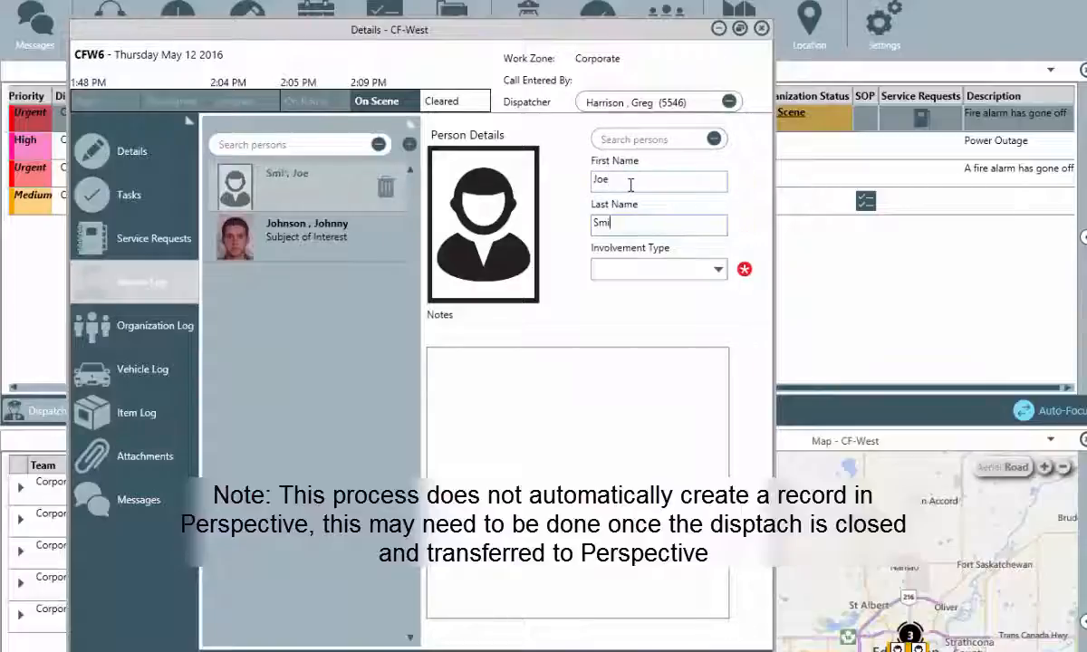
left_click(716, 269)
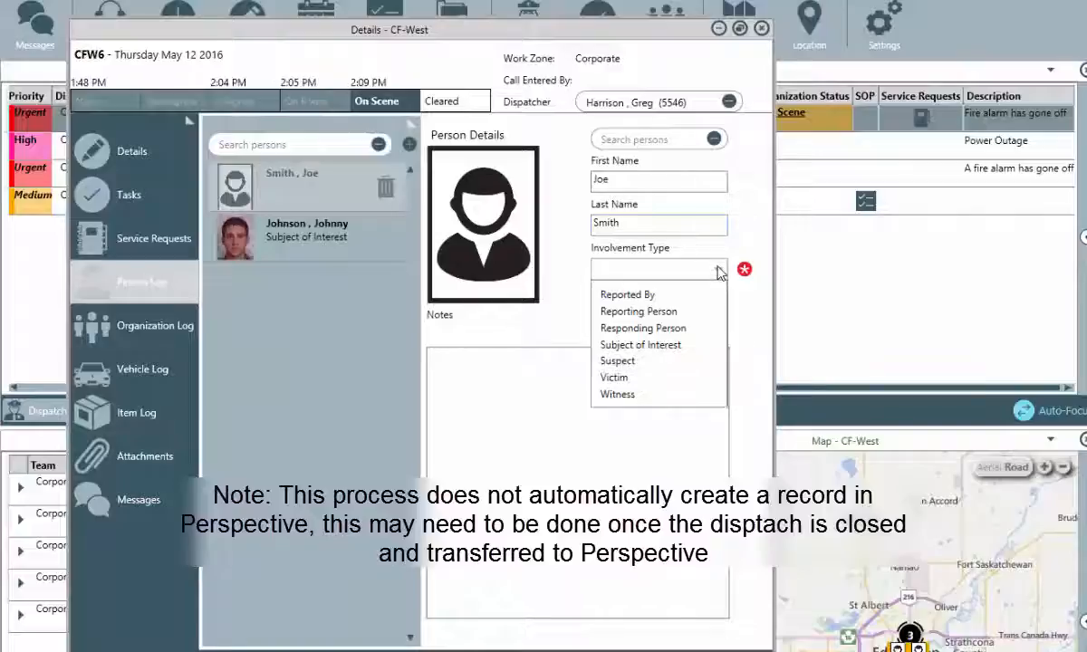
left_click(702, 346)
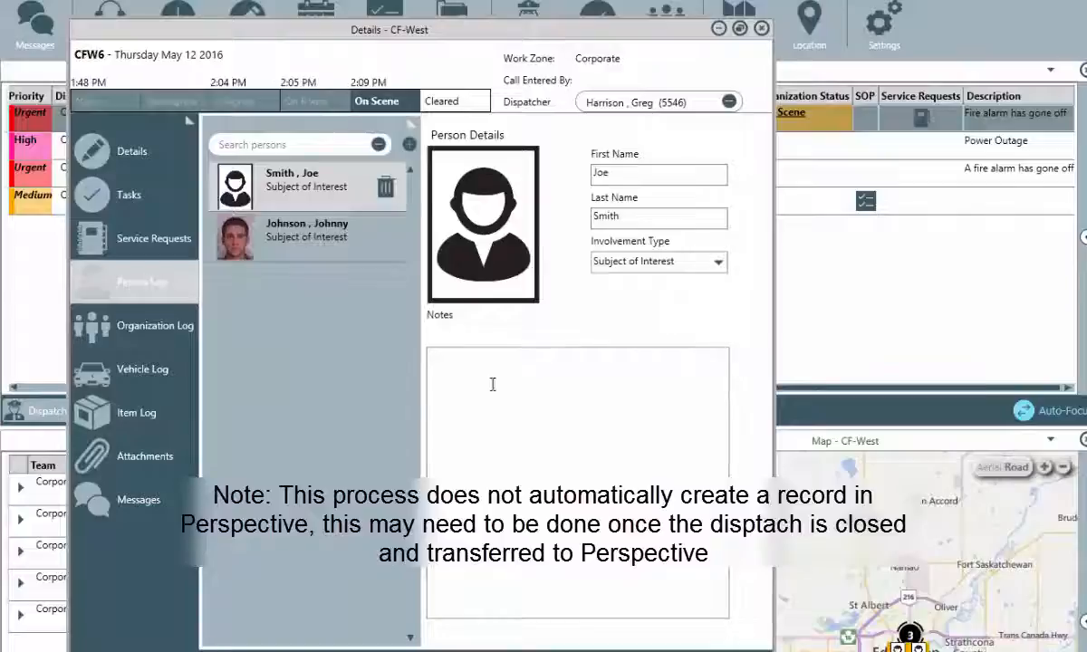
left_click(142, 381)
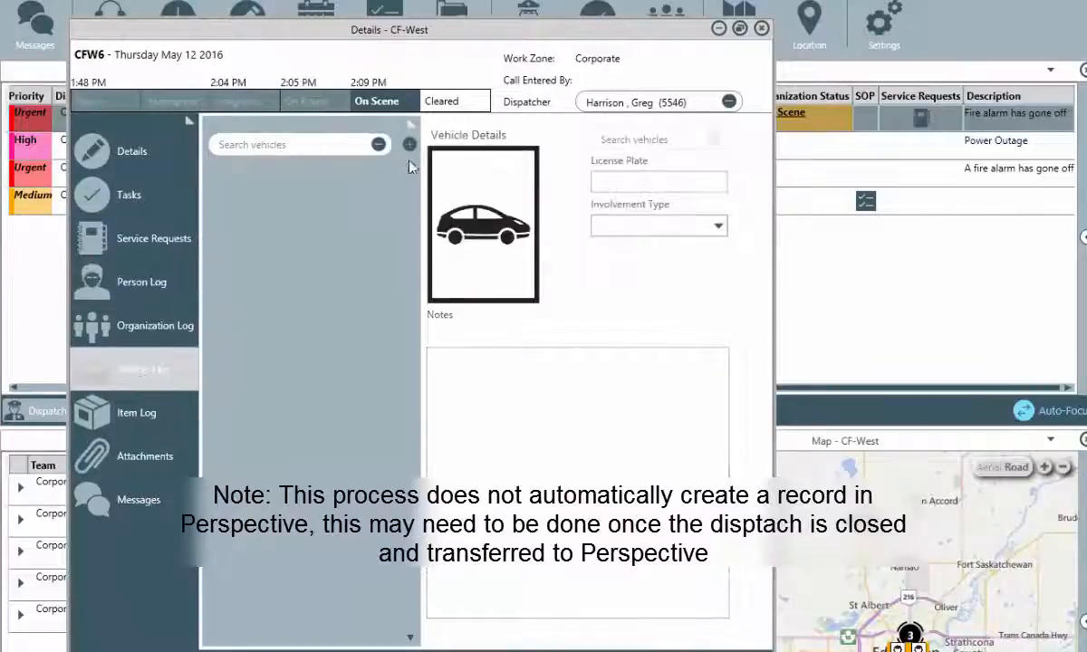
left_click(409, 145)
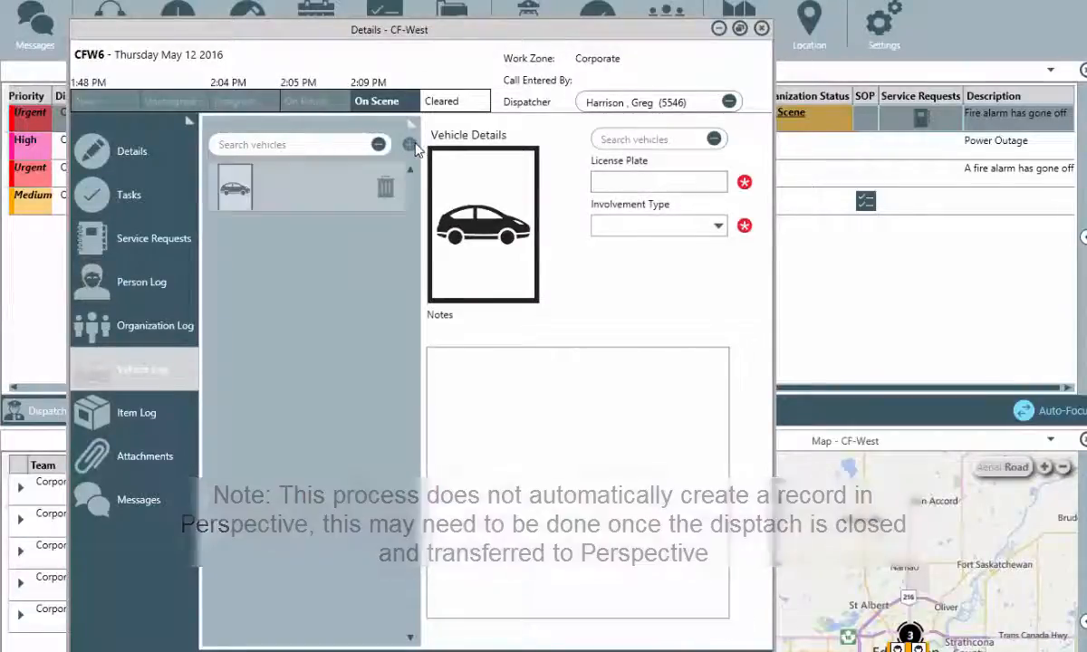
left_click(639, 141)
type("s")
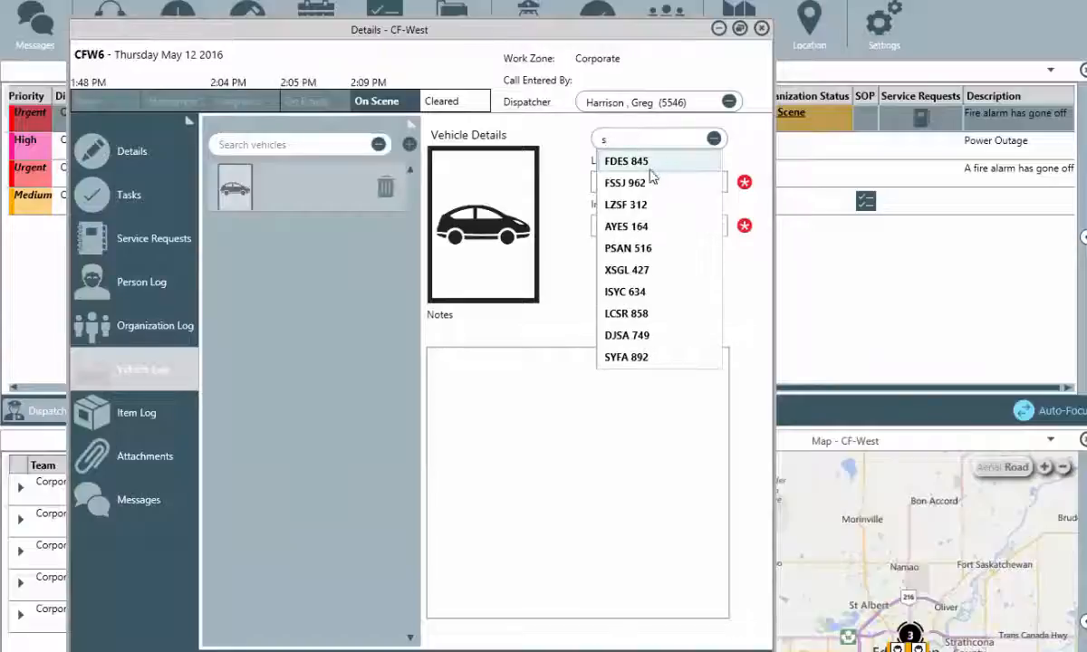
left_click(649, 163)
left_click(718, 228)
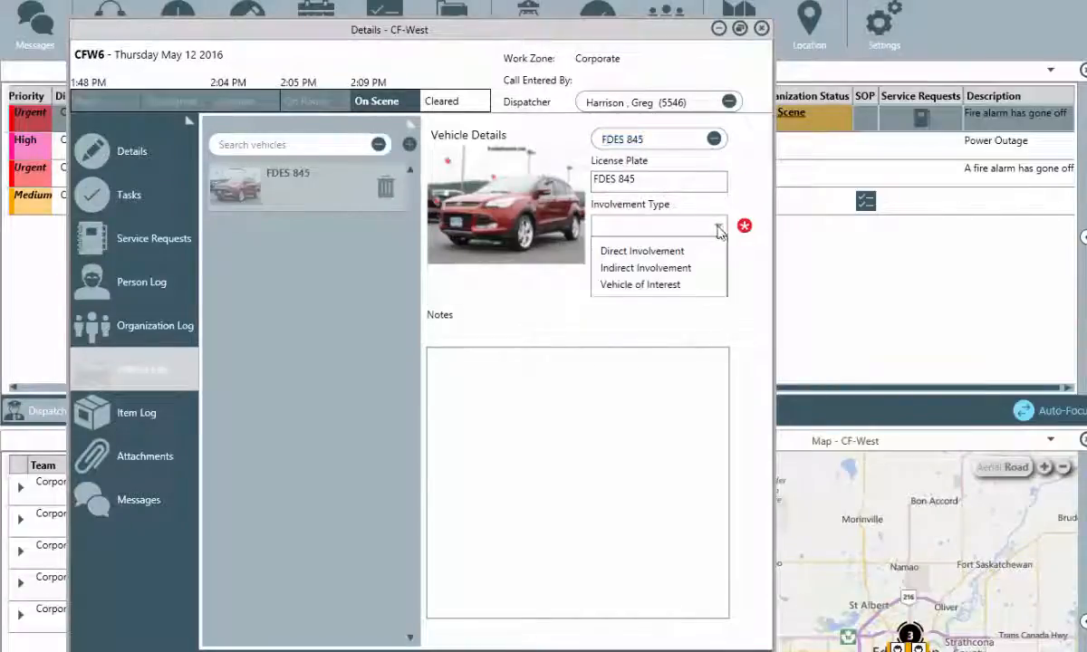
left_click(716, 267)
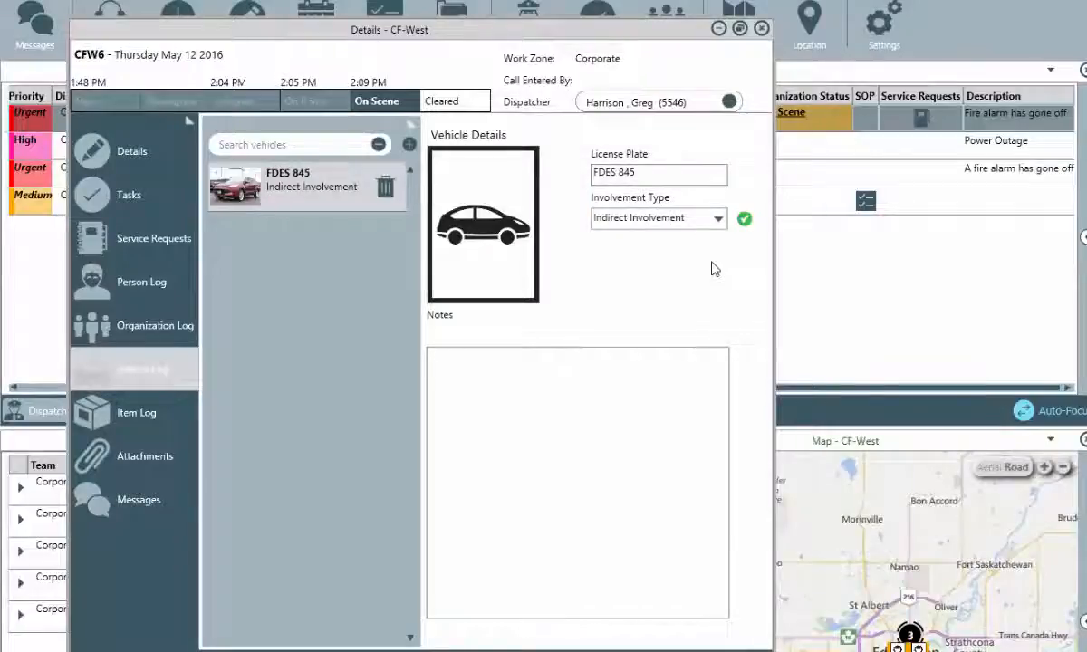
left_click(165, 453)
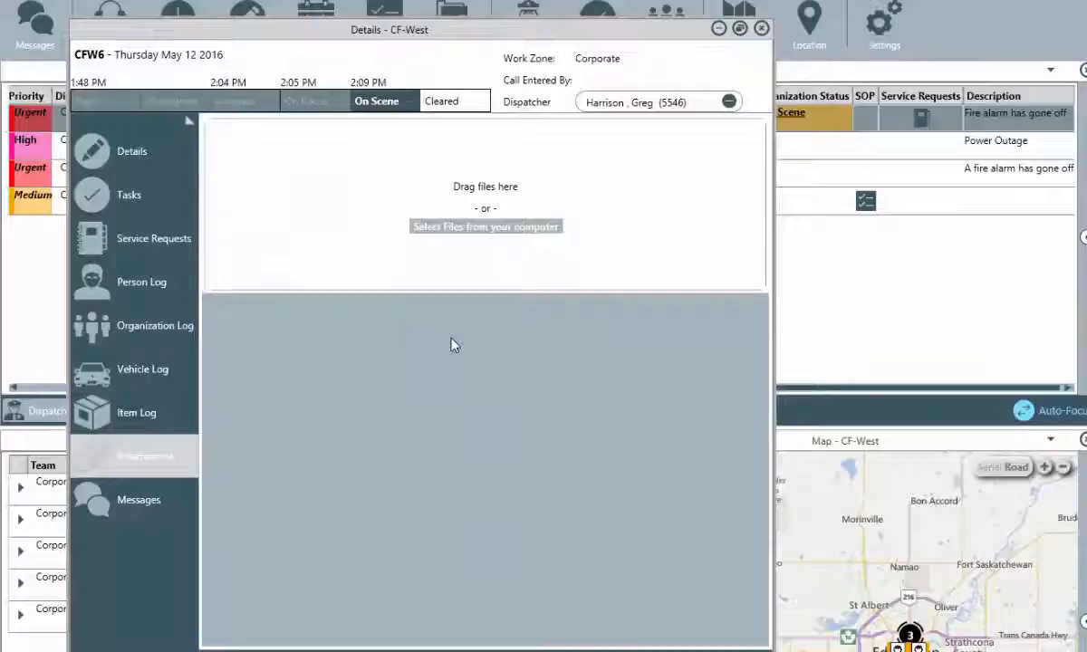
Attach the Fire damage photo from Attachments > Vehicles with the description 'Damage'.
left_click(487, 228)
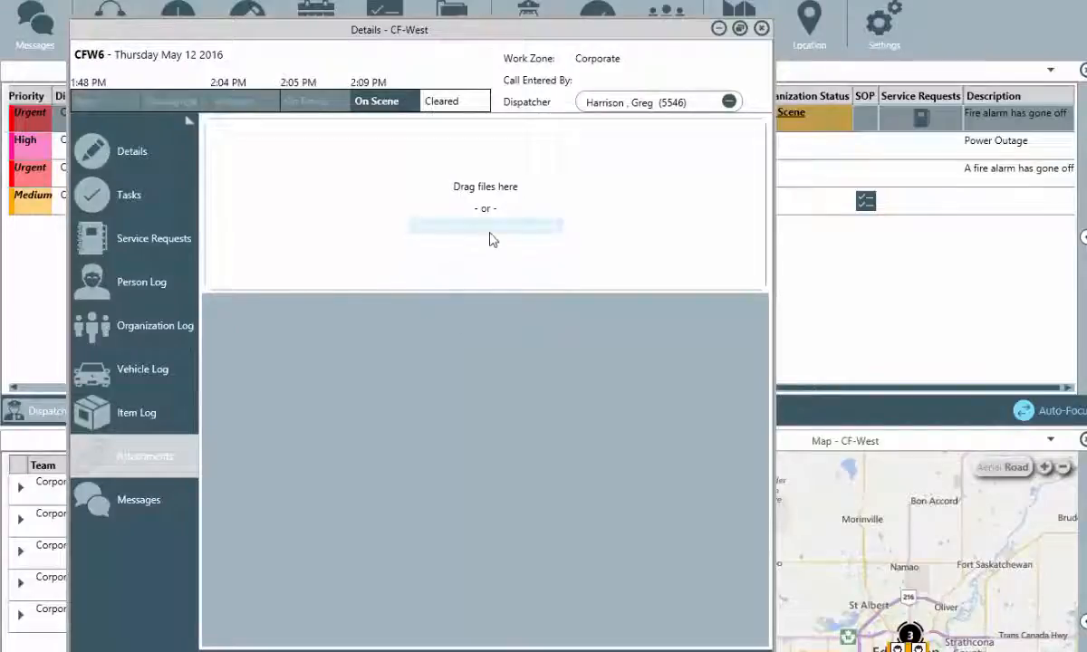
left_click(226, 56)
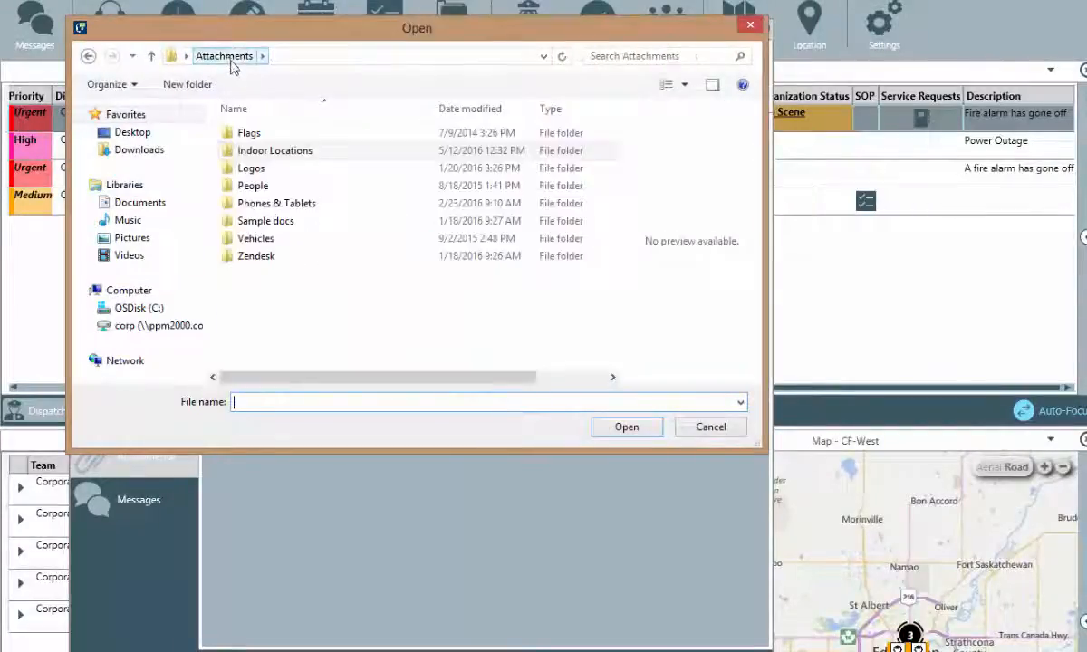
double_click(268, 238)
double_click(547, 138)
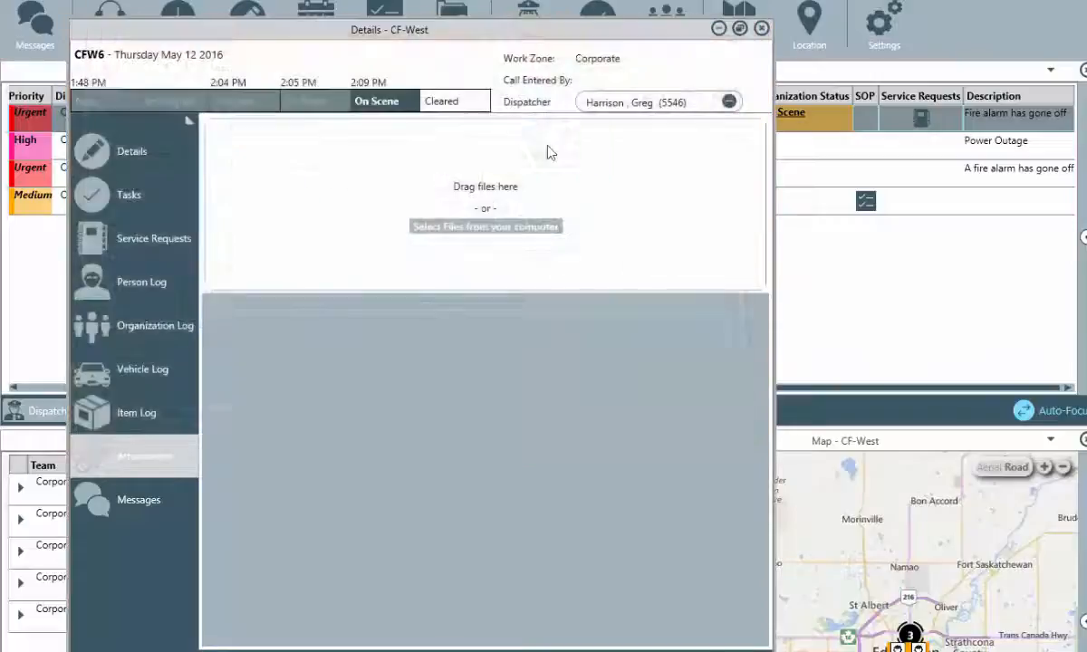
left_click(405, 354)
type("Damaged truck")
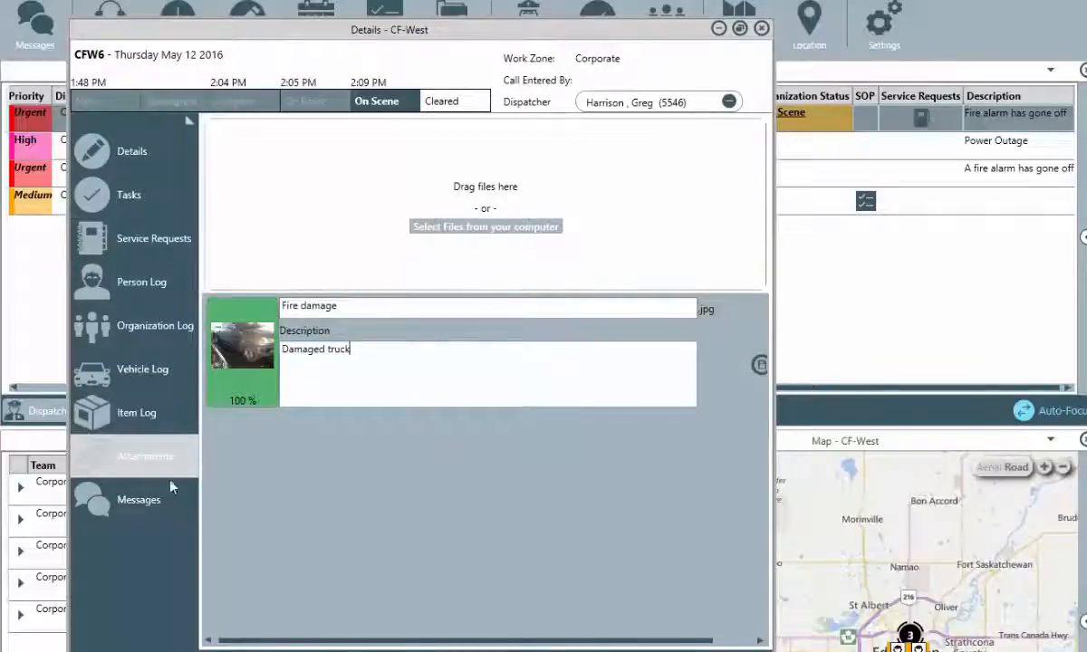
left_click(127, 513)
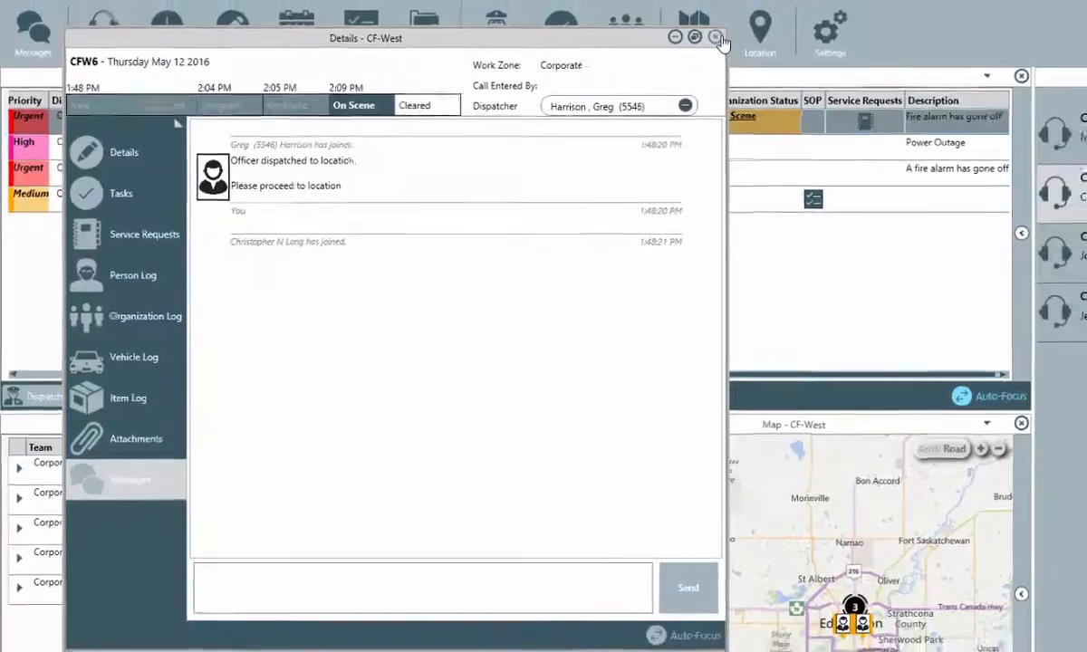
Close the CFW6 details window after reviewing its Messages thread.
left_click(717, 37)
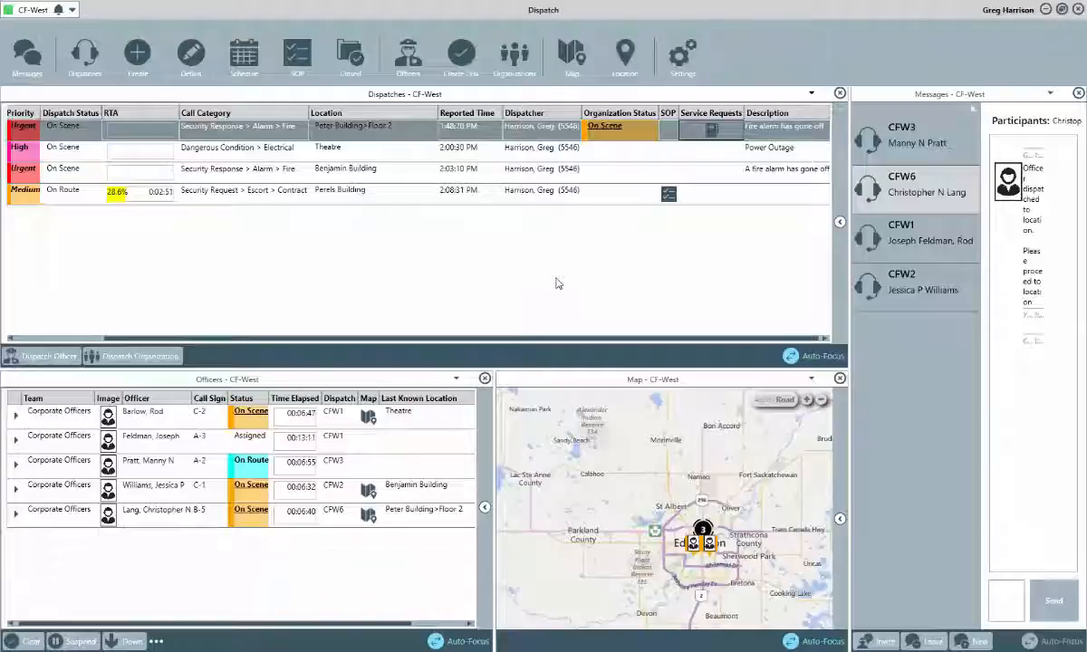
In CFW3's Escort Procedures SOP, tick the government ID and Notify responsible party steps.
left_click(671, 197)
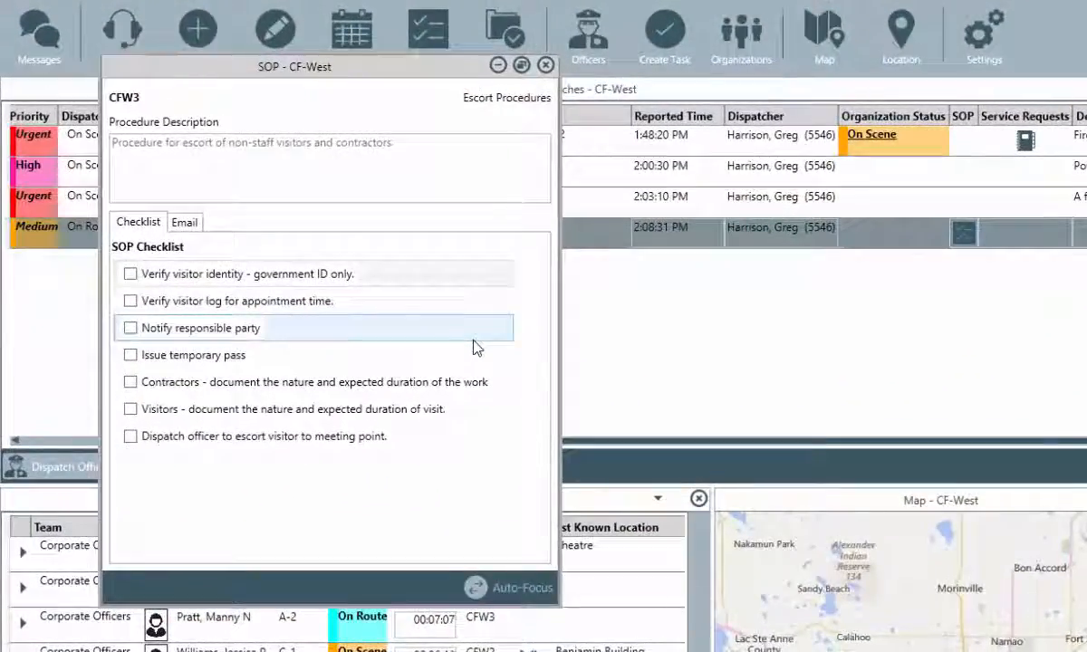
left_click(130, 273)
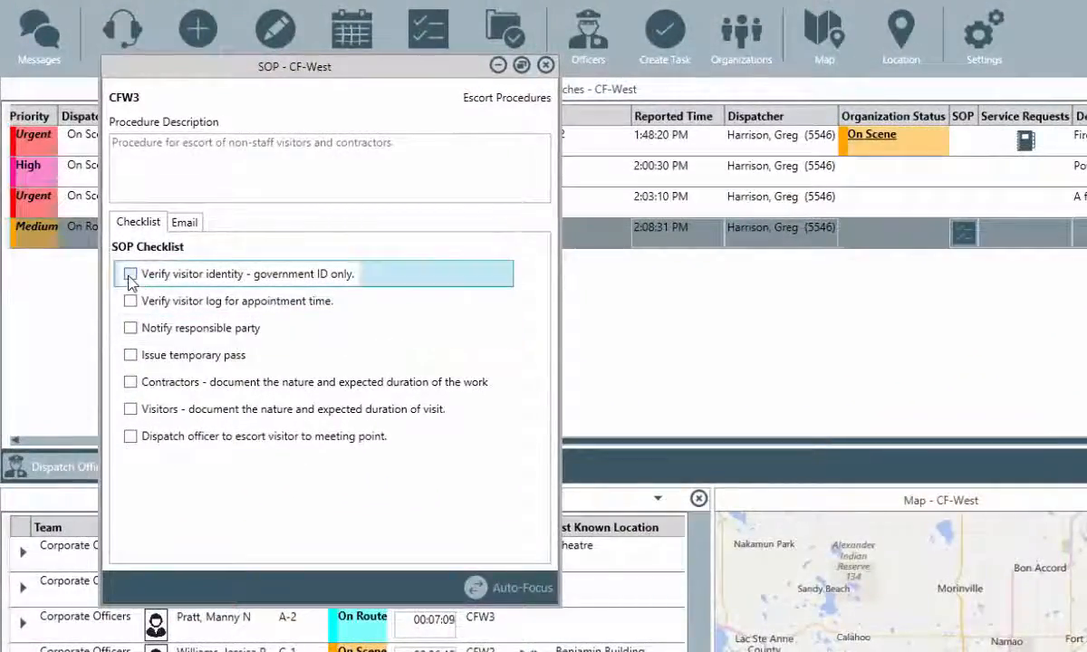
left_click(131, 300)
left_click(132, 328)
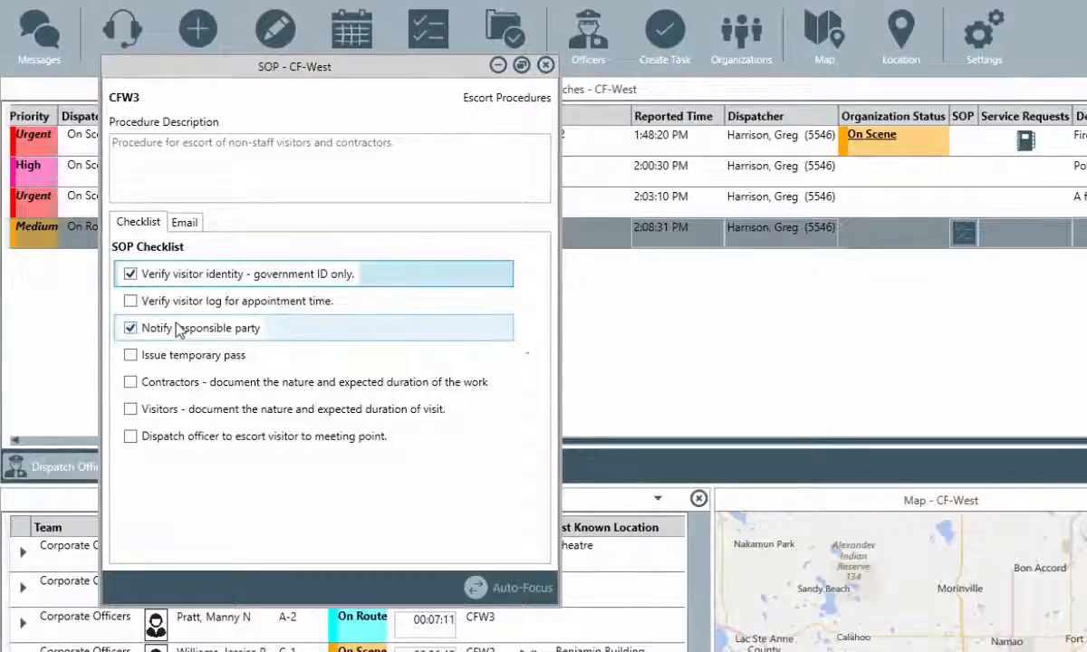
left_click(190, 228)
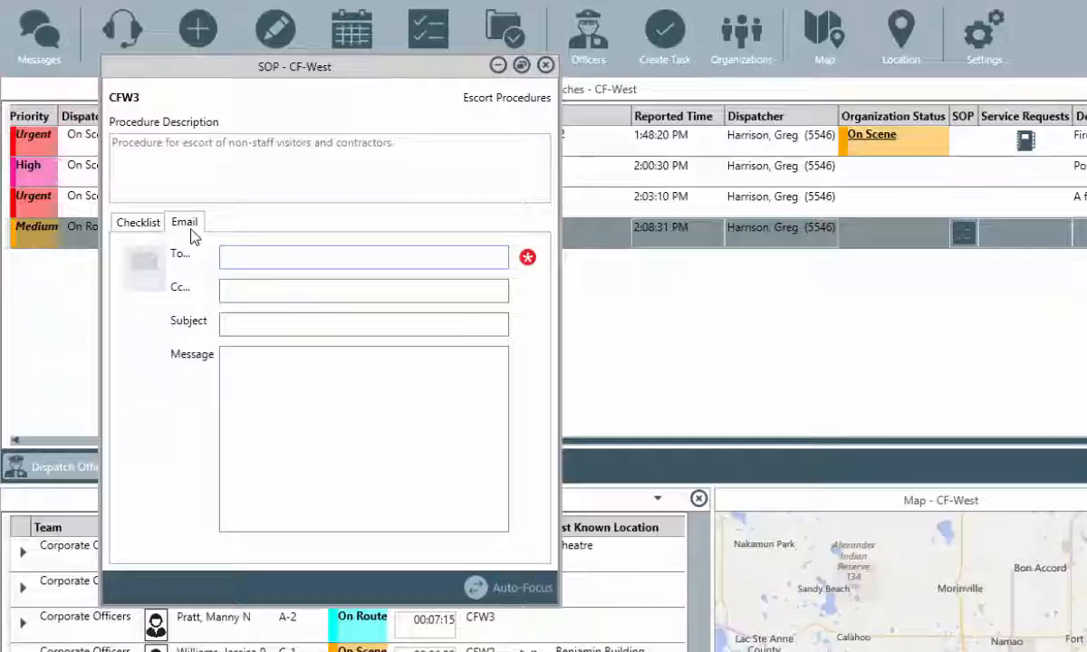
Email the responsible party 'Contractor on site' / 'Contractor does not have id', then close the SOP window.
left_click(242, 262)
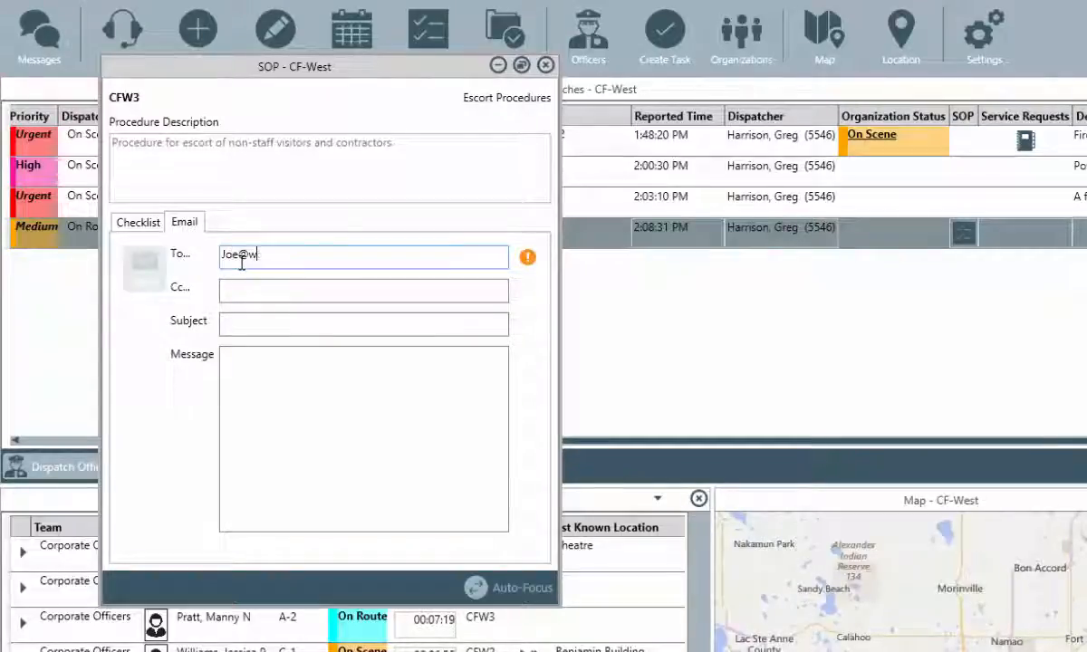
key("Tab")
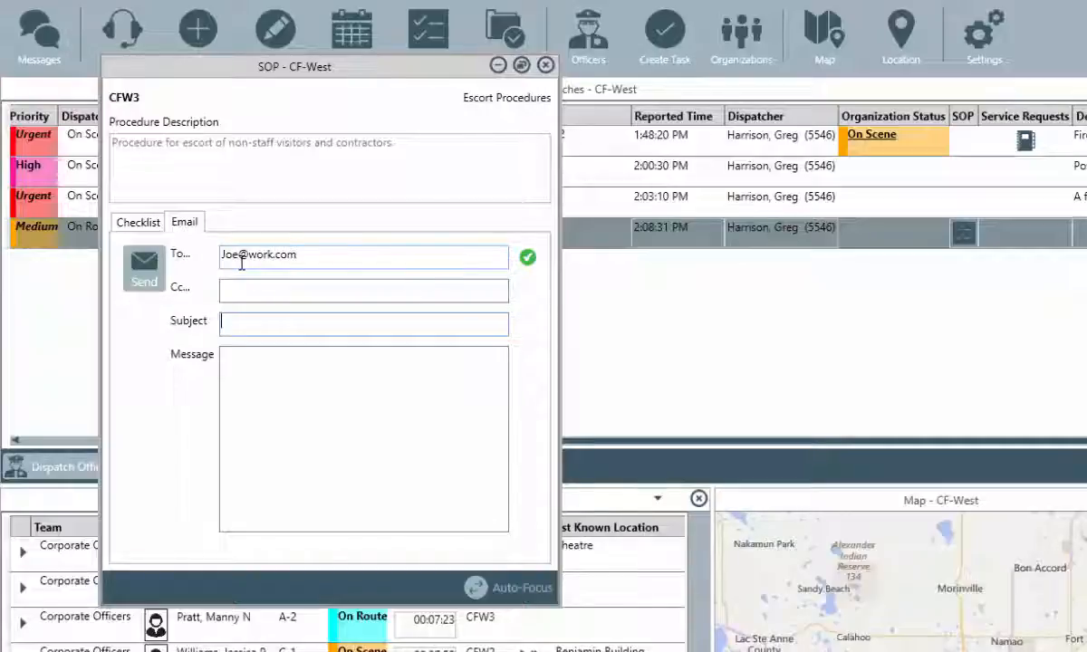
type("Contractor on site")
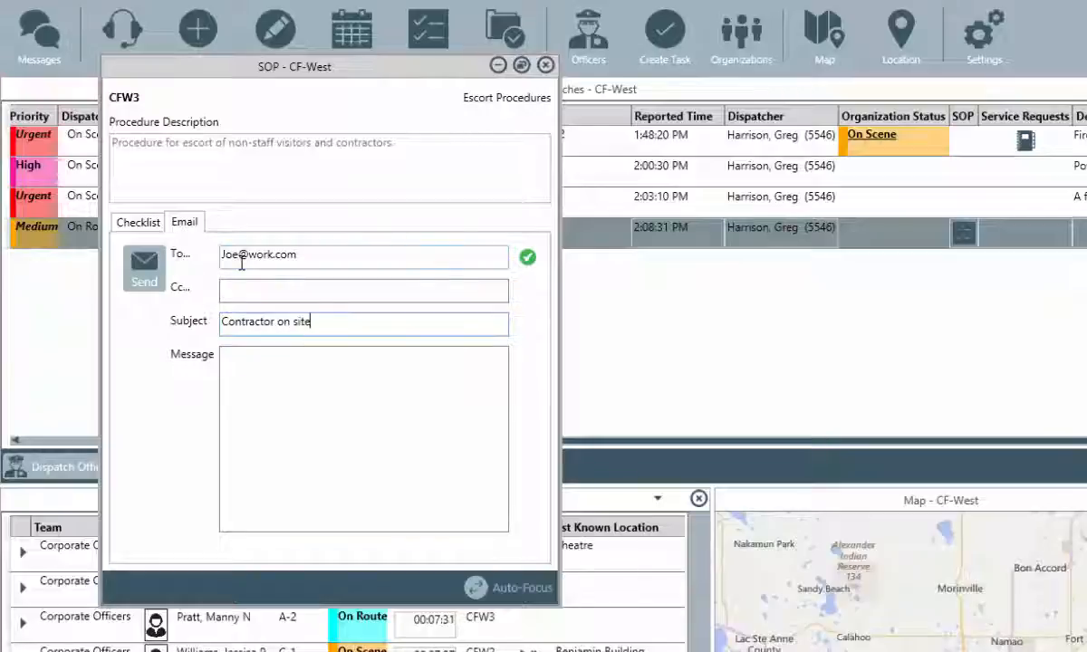
key("Tab")
type("Contractor does not have id")
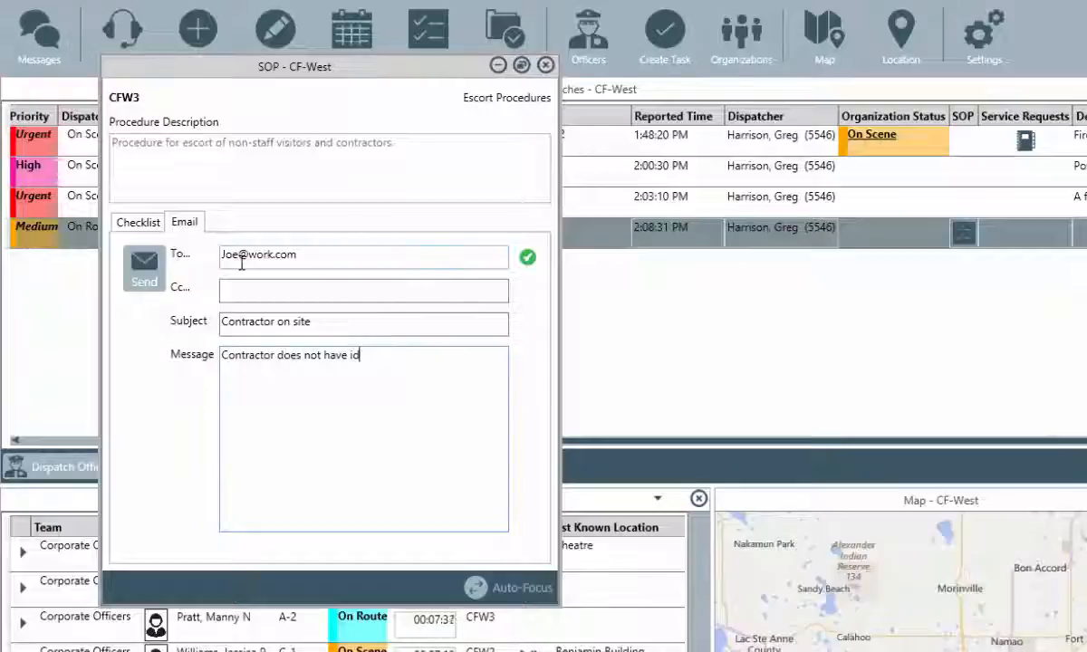
left_click(159, 270)
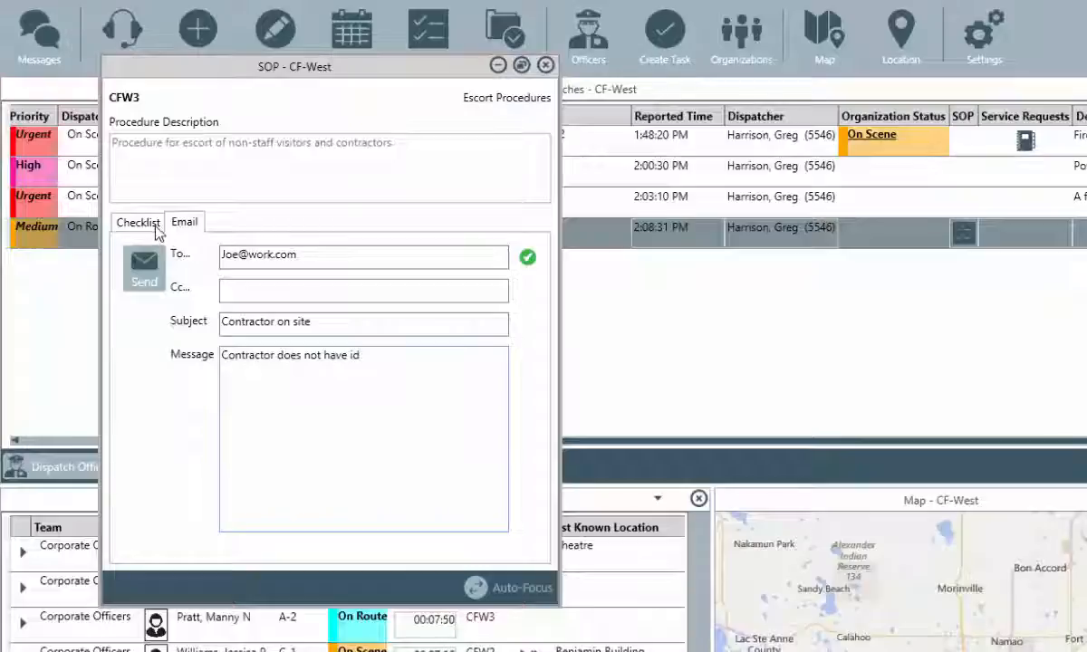
left_click(546, 65)
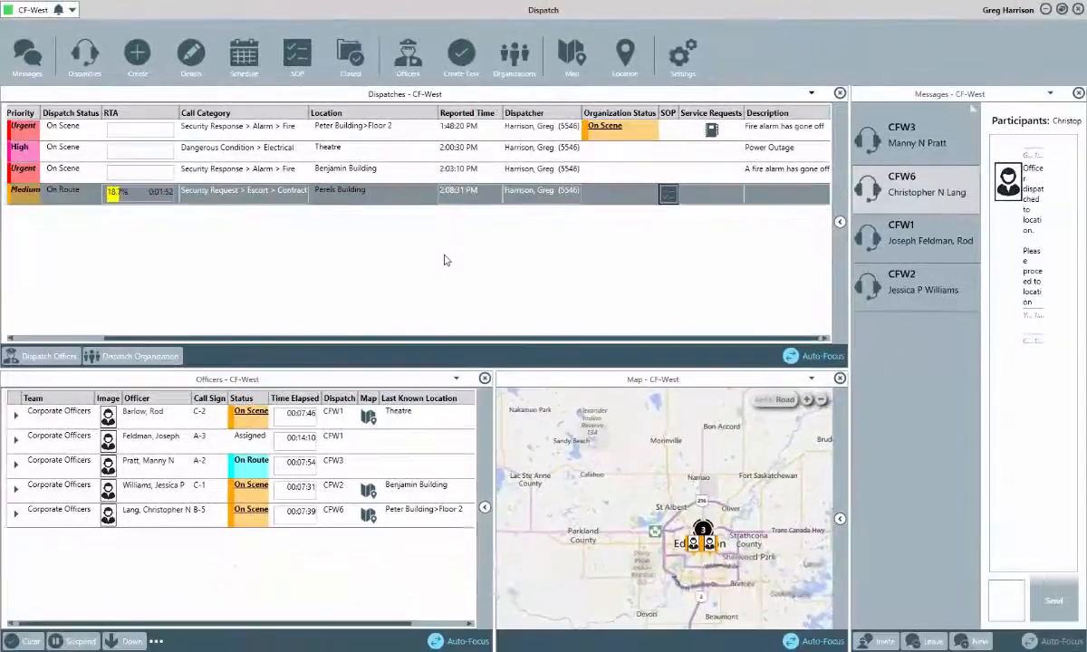
Create a Door Lock - DL dispatch at Benko Building and assign the Benjamin Building officer to it.
key("Up")
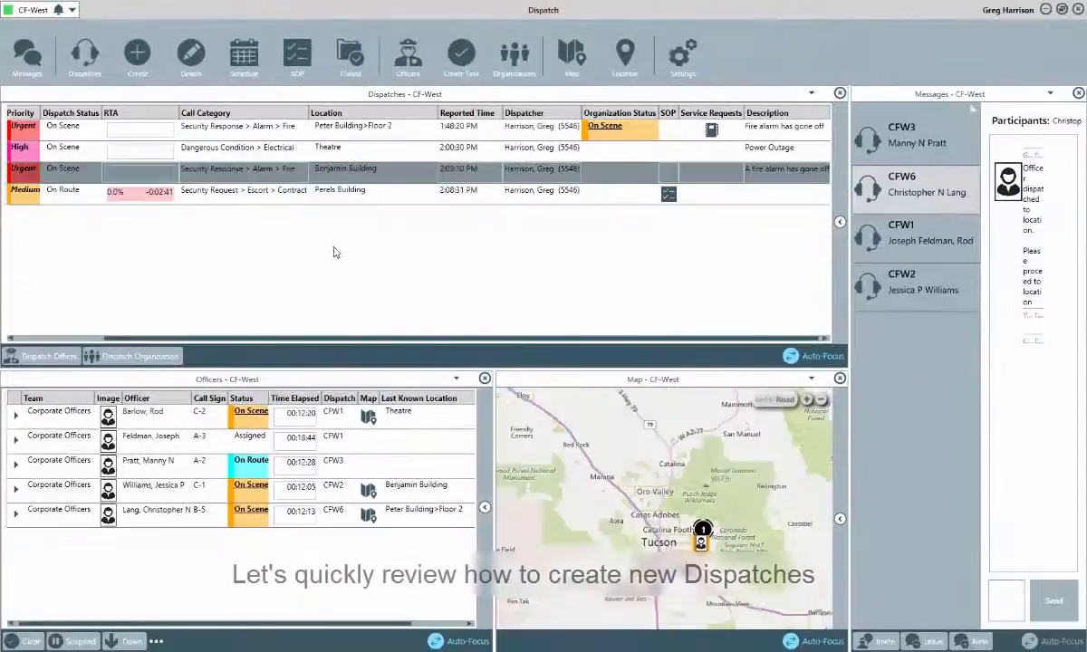
left_click(139, 58)
left_click(190, 203)
type("dl")
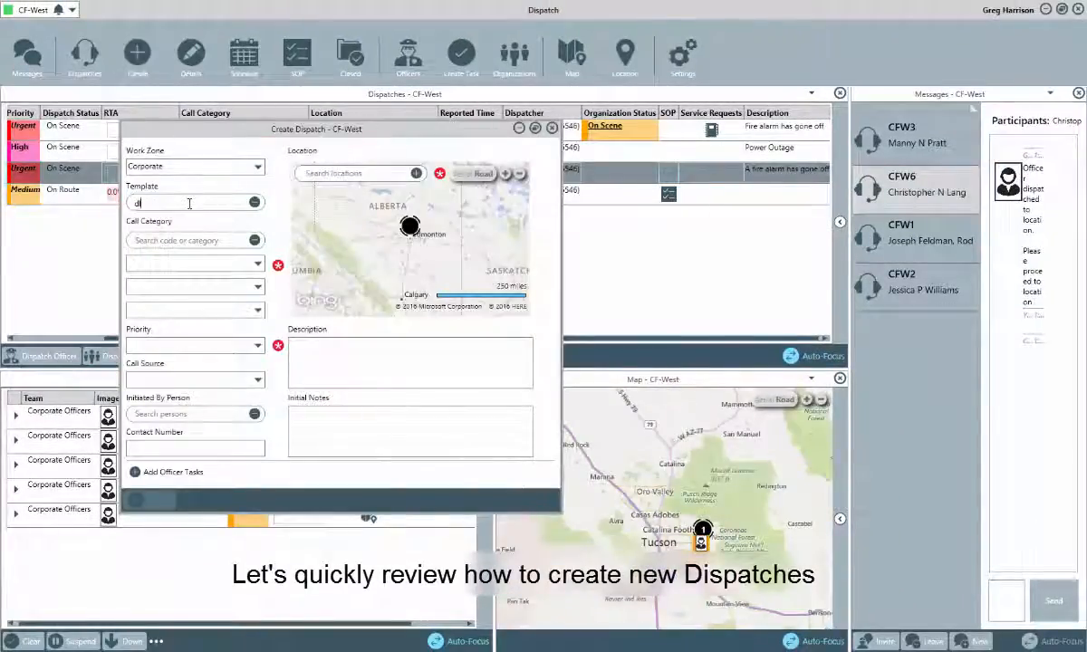
left_click(163, 219)
left_click(323, 176)
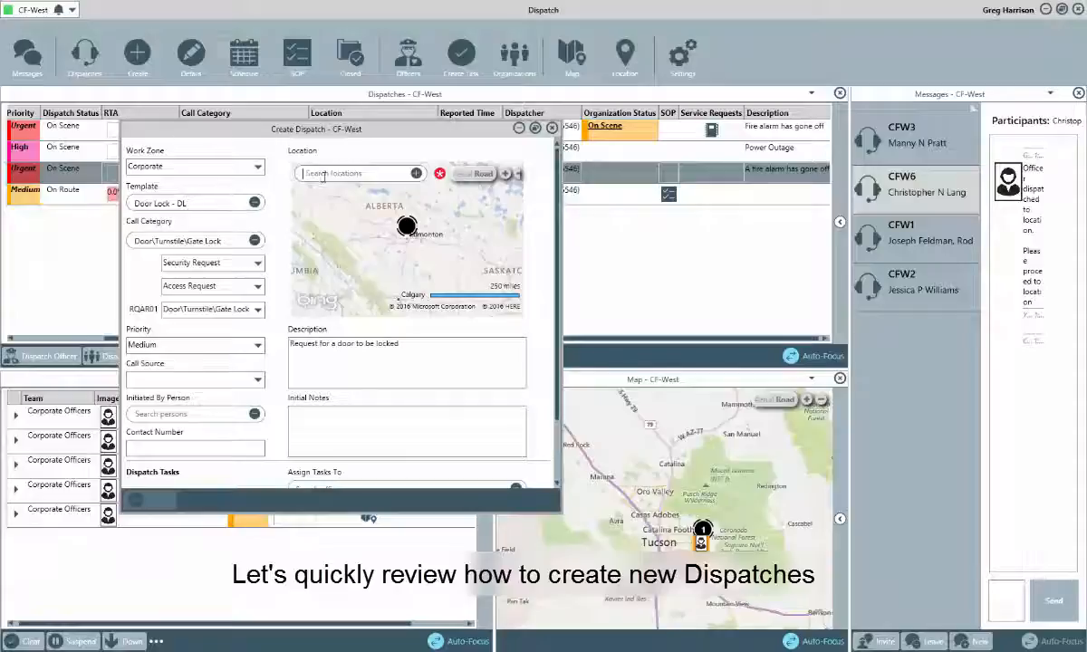
type("Benko Building")
key("Return")
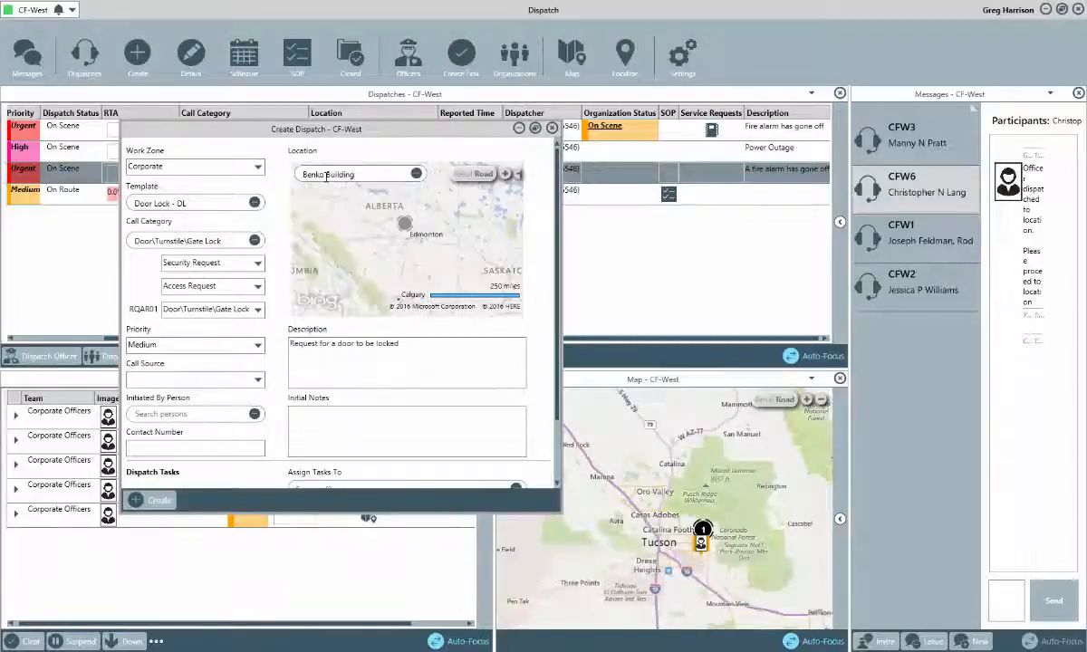
left_click(151, 506)
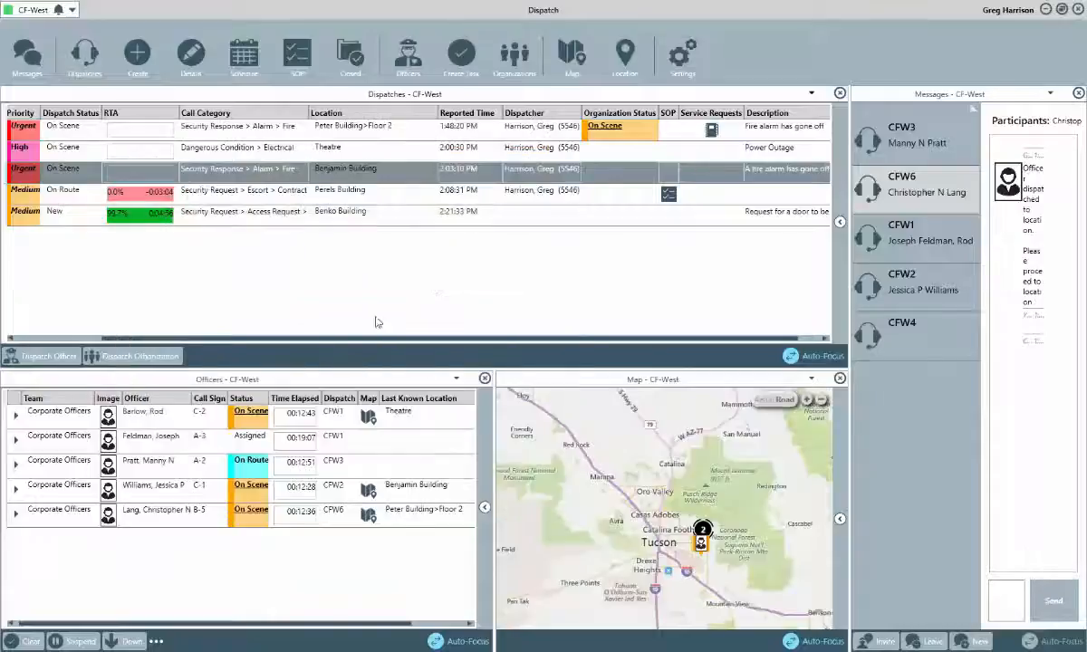
left_click_drag(136, 486, 78, 219)
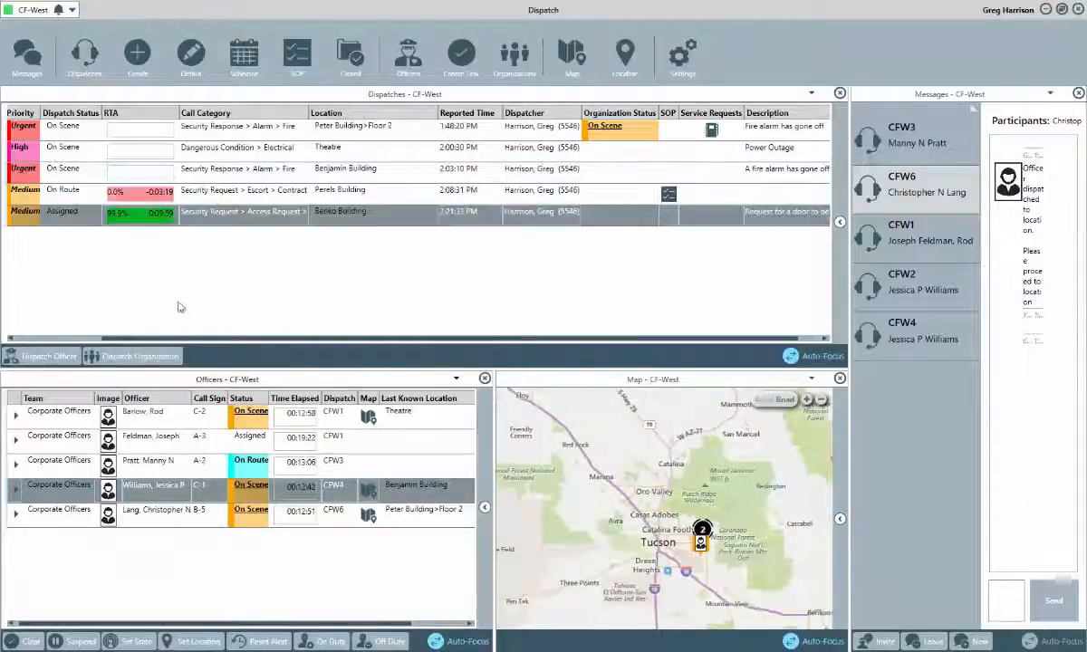
Show Benko Building's location details, listing dispatch CFW4 and its Respond and assist task.
left_click(622, 61)
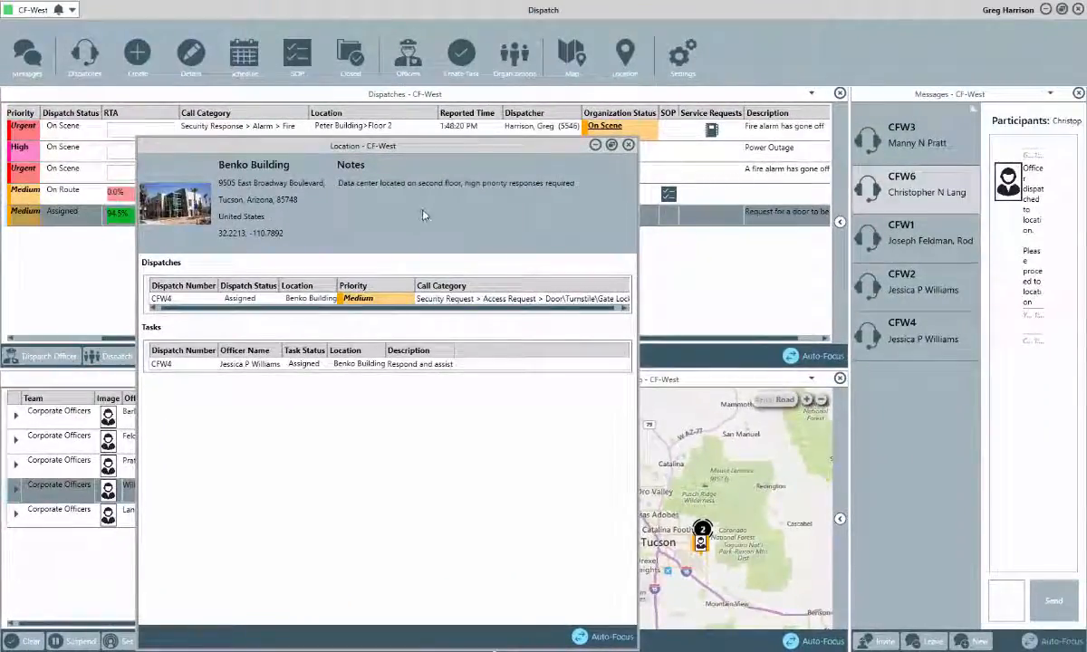
Close the Benko Building location window and drag the Messages panel splitter left to widen it.
left_click(629, 146)
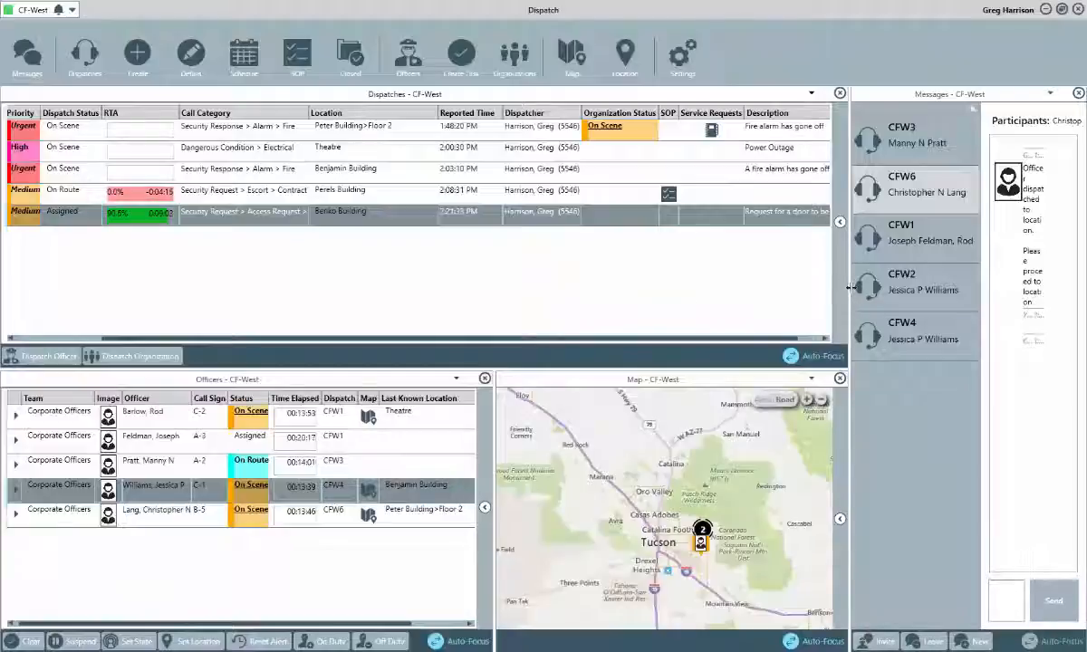
left_click_drag(850, 290, 768, 290)
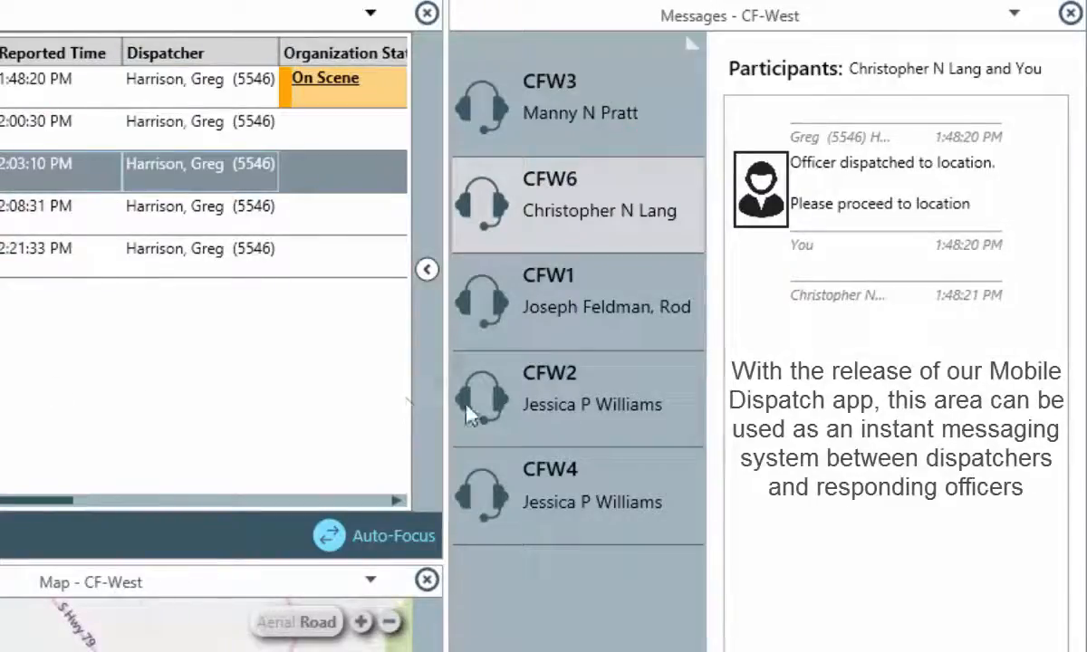
In the CFW2 conversation, write and send 'Is the building evacuated yet?'.
left_click(514, 413)
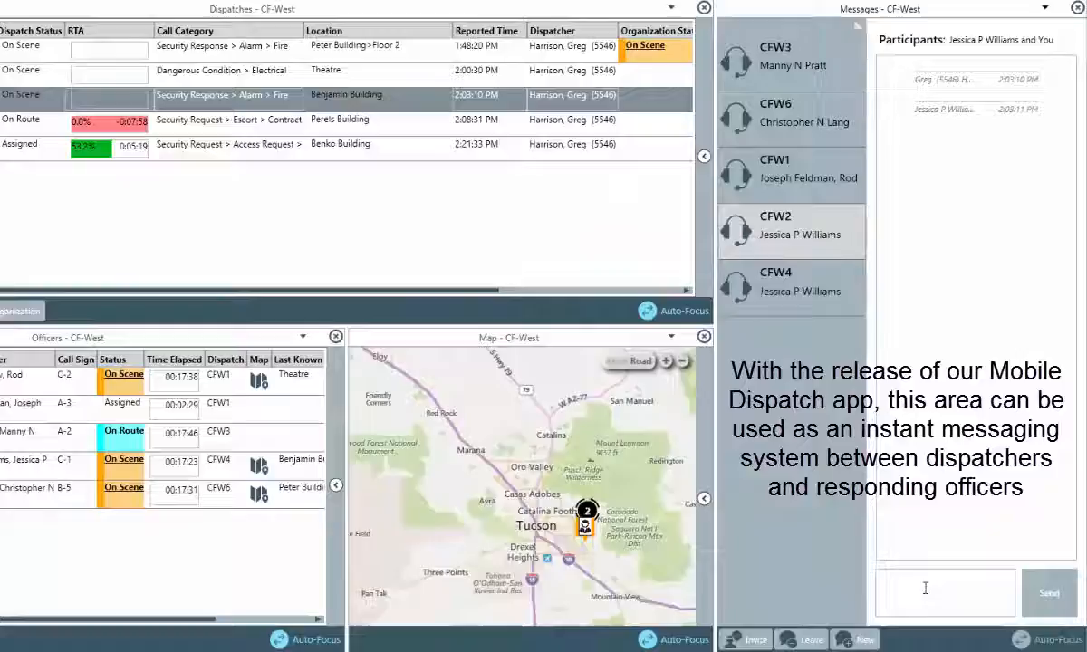
left_click(913, 643)
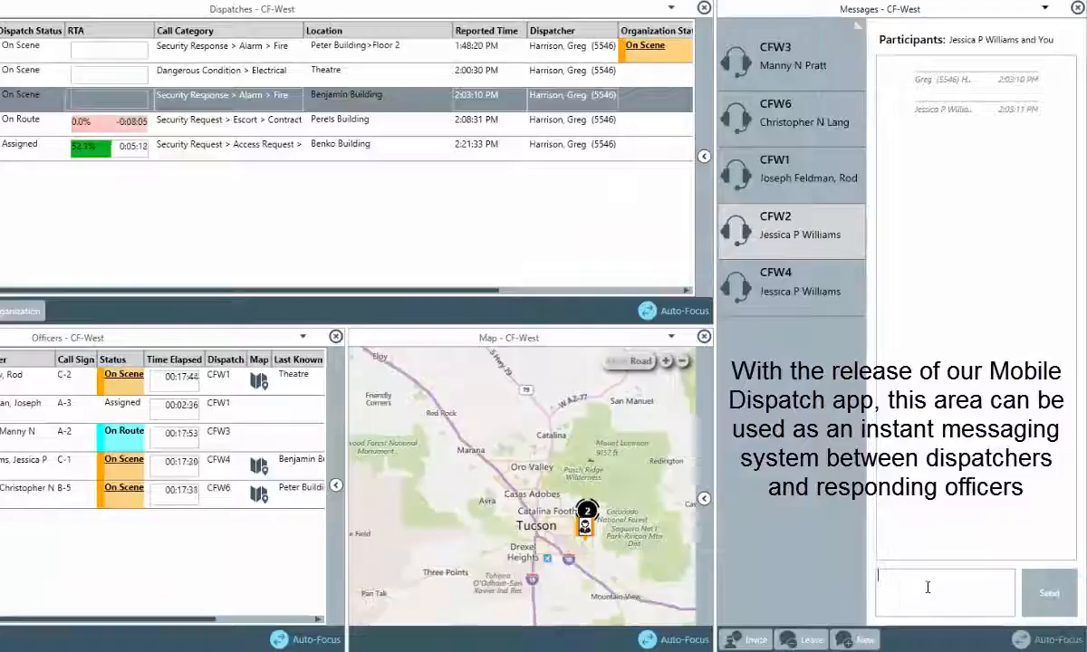
type("Is the building evacuated yet?")
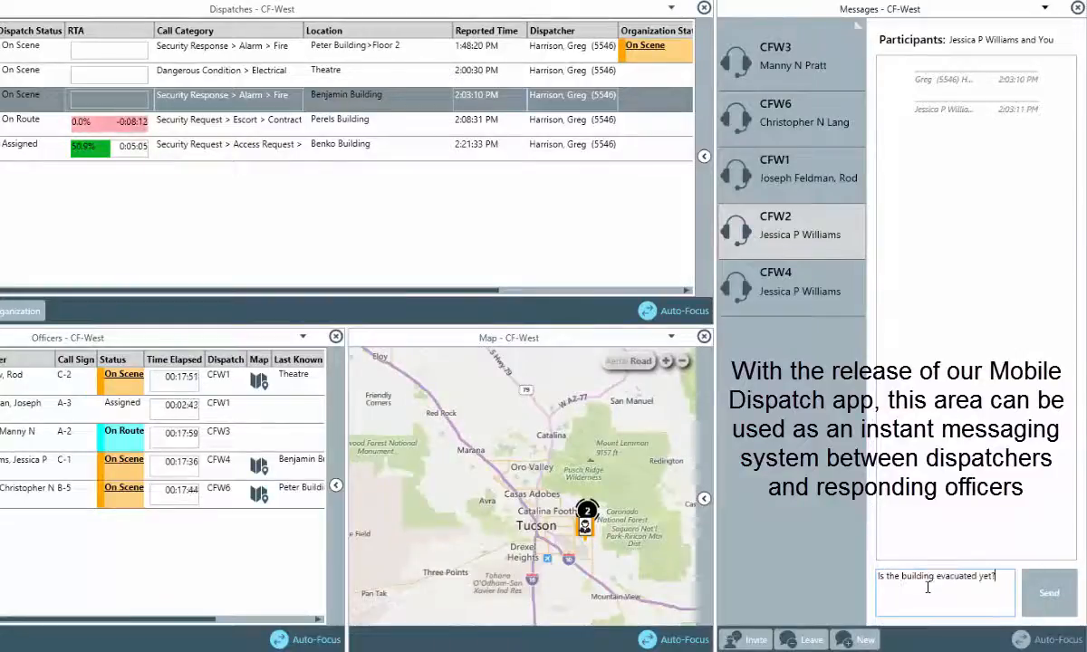
key("Return")
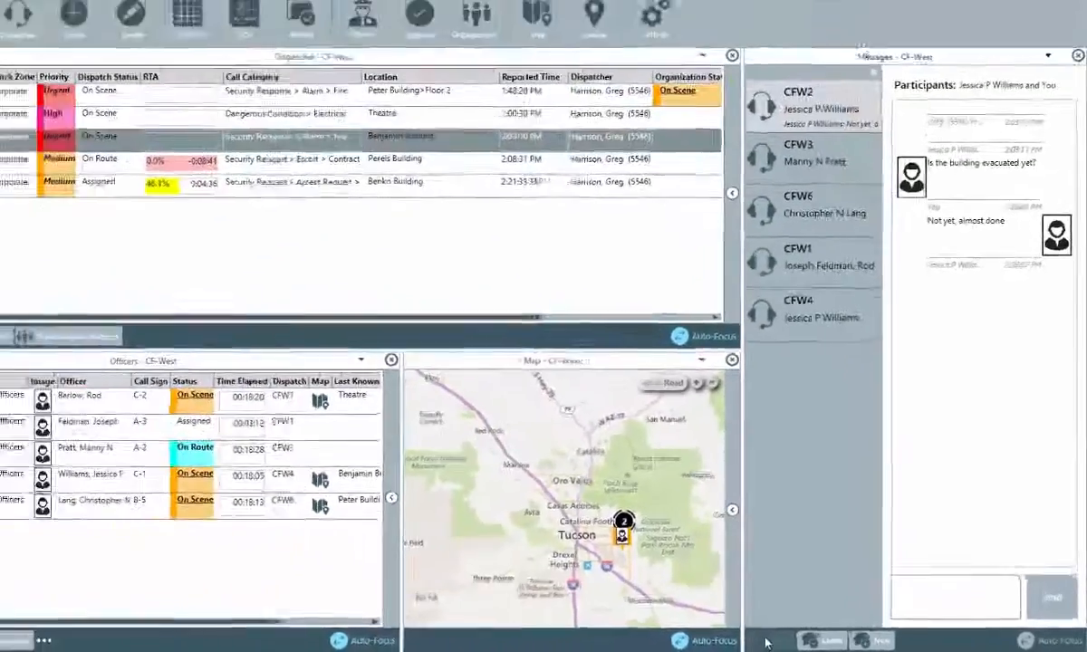
Invite the selected on-scene officer into the CFW2 conversation.
left_click(770, 641)
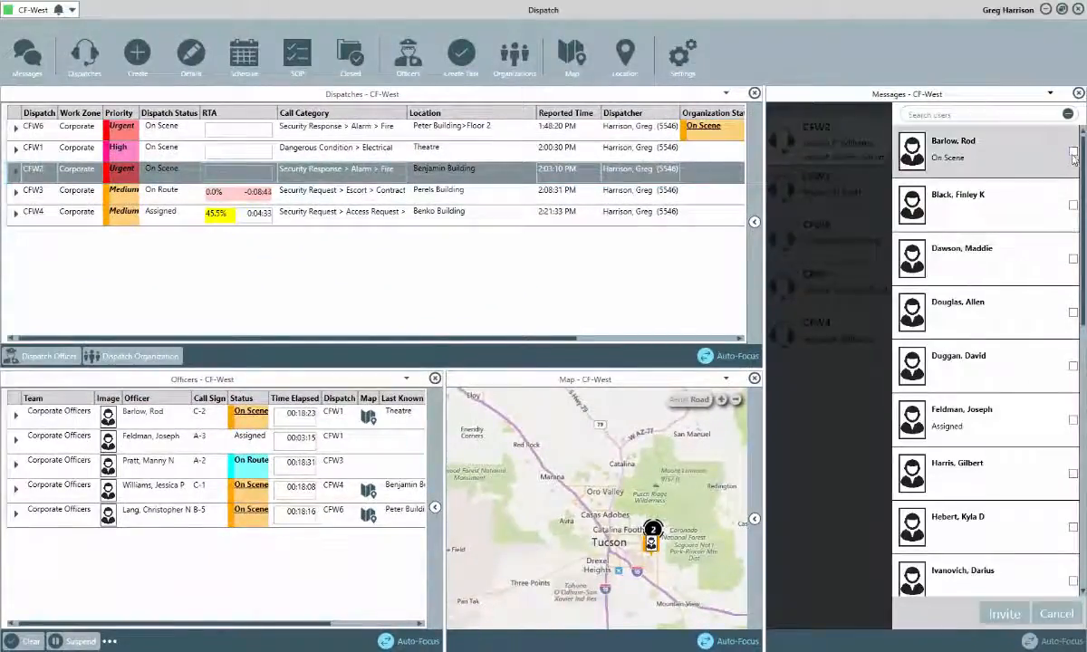
left_click(1008, 150)
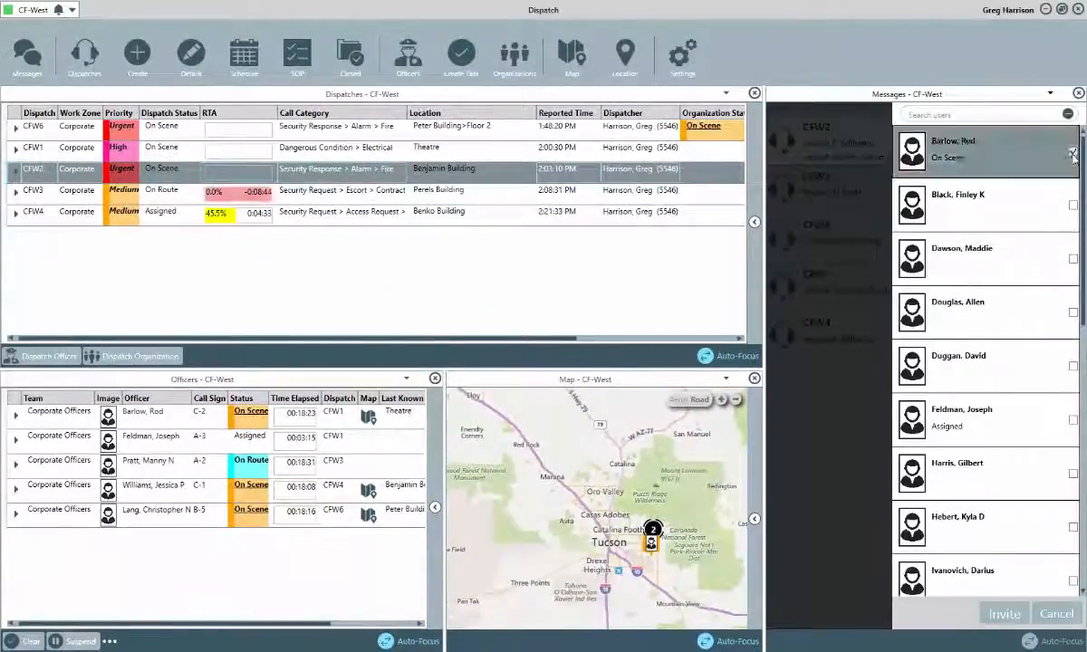
left_click(996, 616)
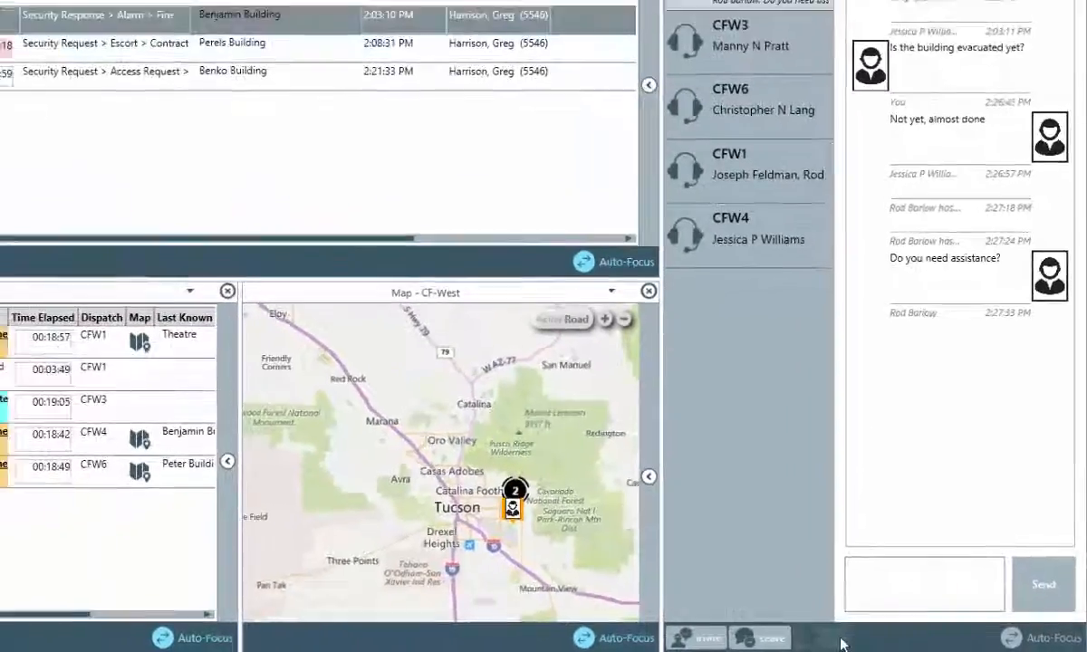
Start a one-to-one conversation with an officer and send 'Can you cover my break?'.
left_click(770, 636)
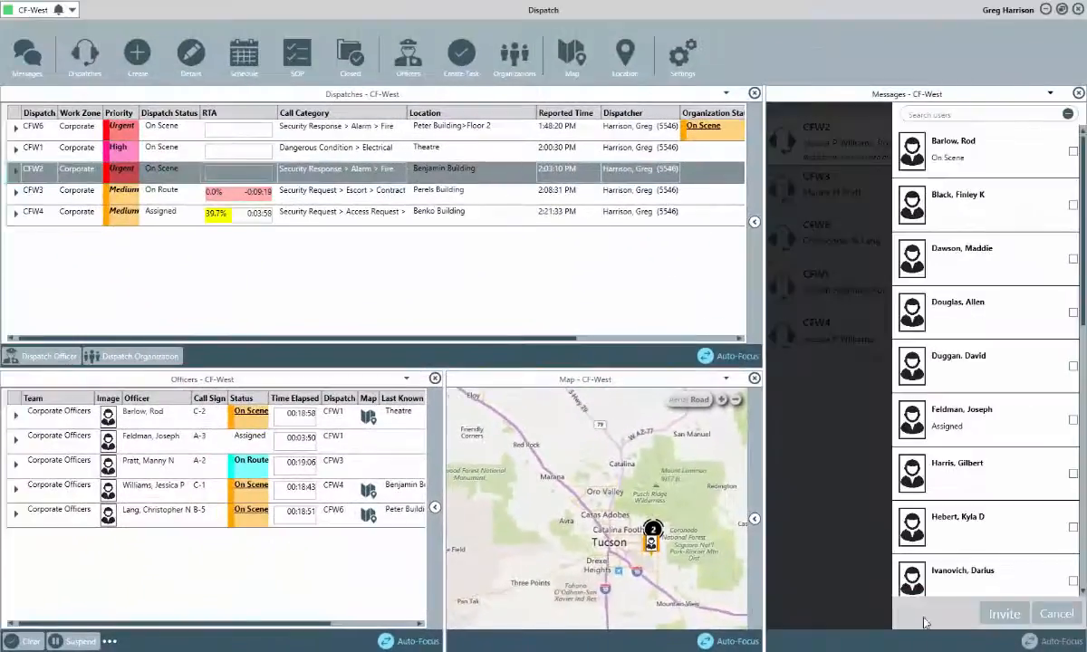
left_click(1074, 154)
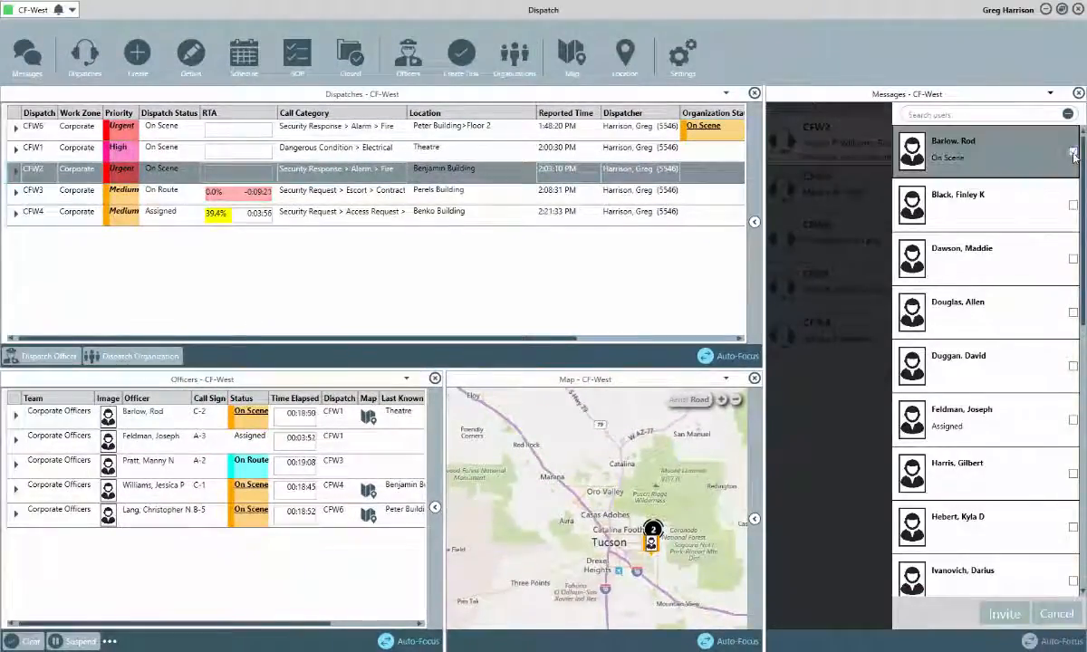
left_click(999, 616)
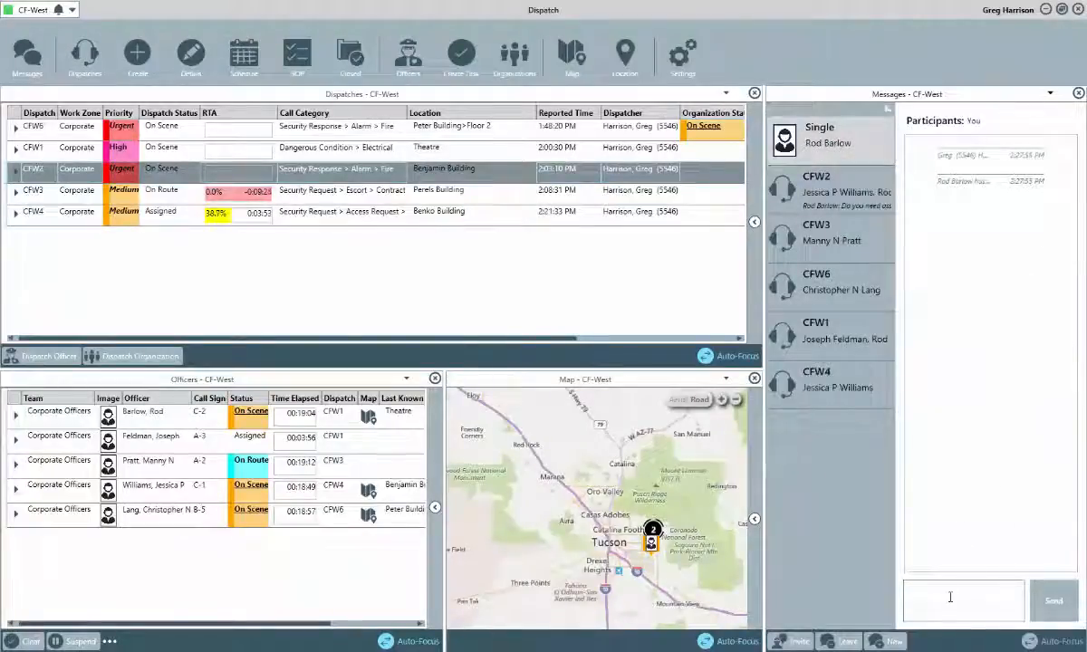
type("Can you cover my break?")
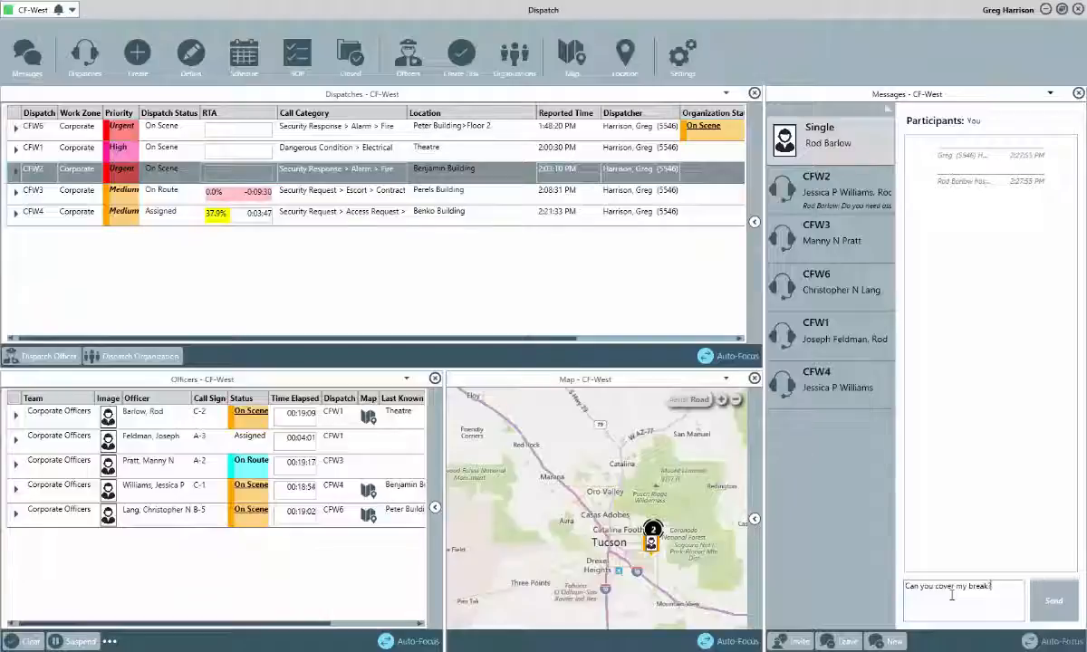
key("Return")
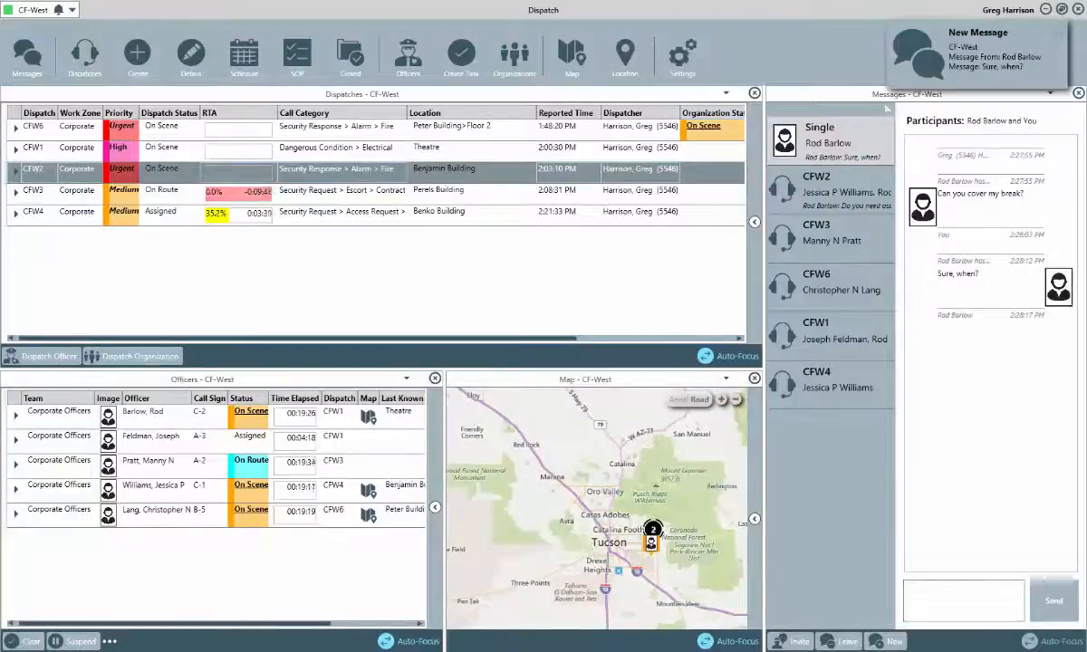
Reply 'In 10 mins' and then leave the one-to-one conversation.
left_click(976, 616)
type("In")
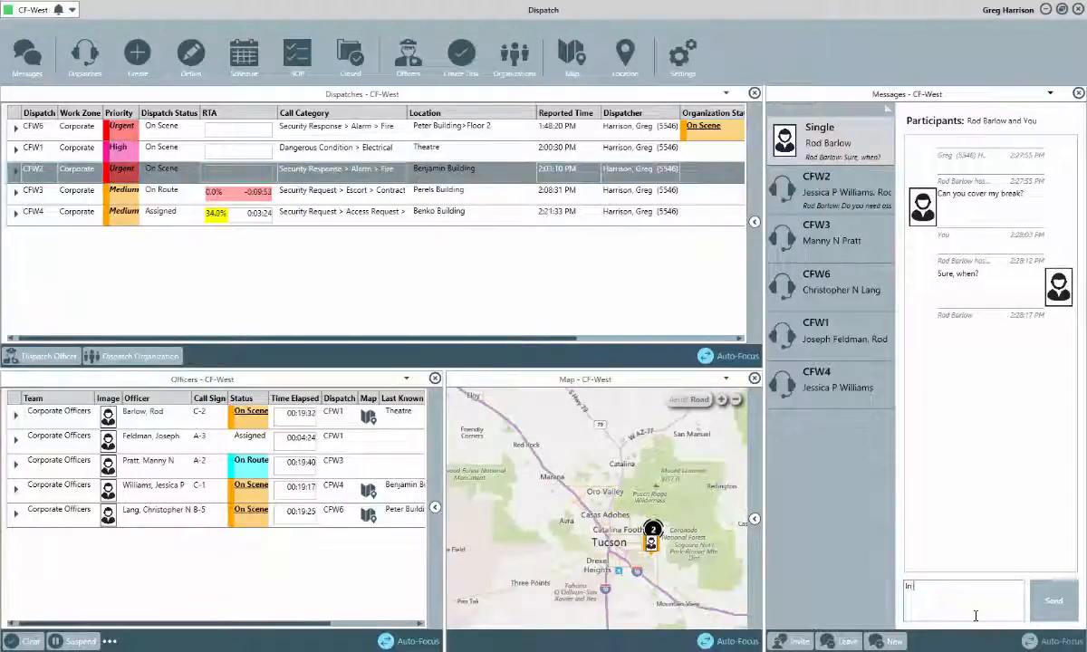
type(" 10 mins")
key("Return")
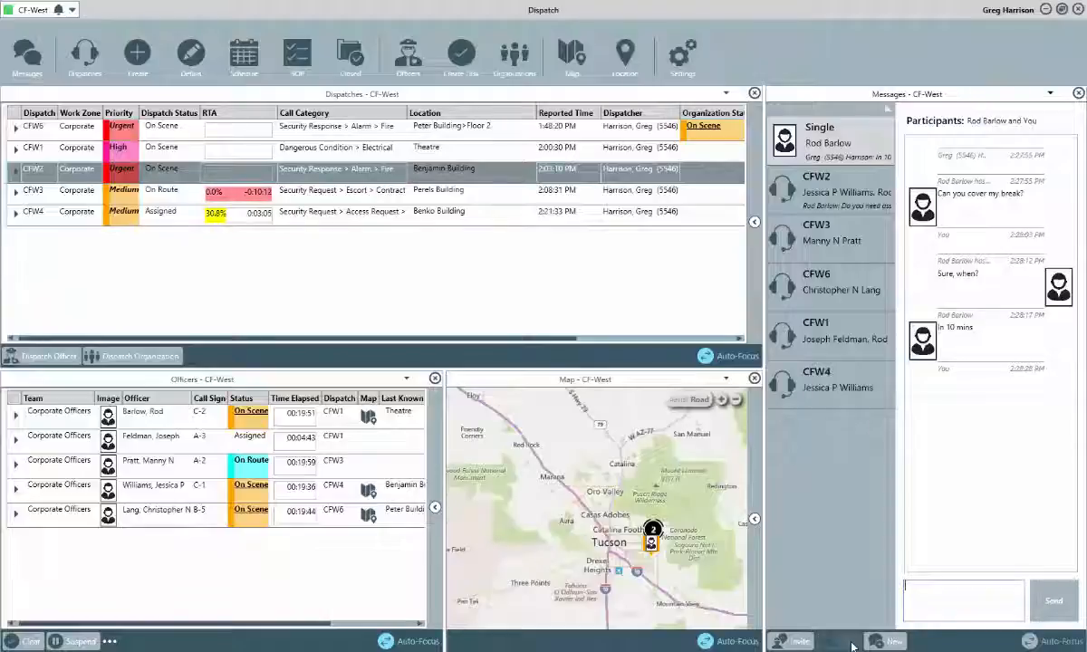
left_click(851, 645)
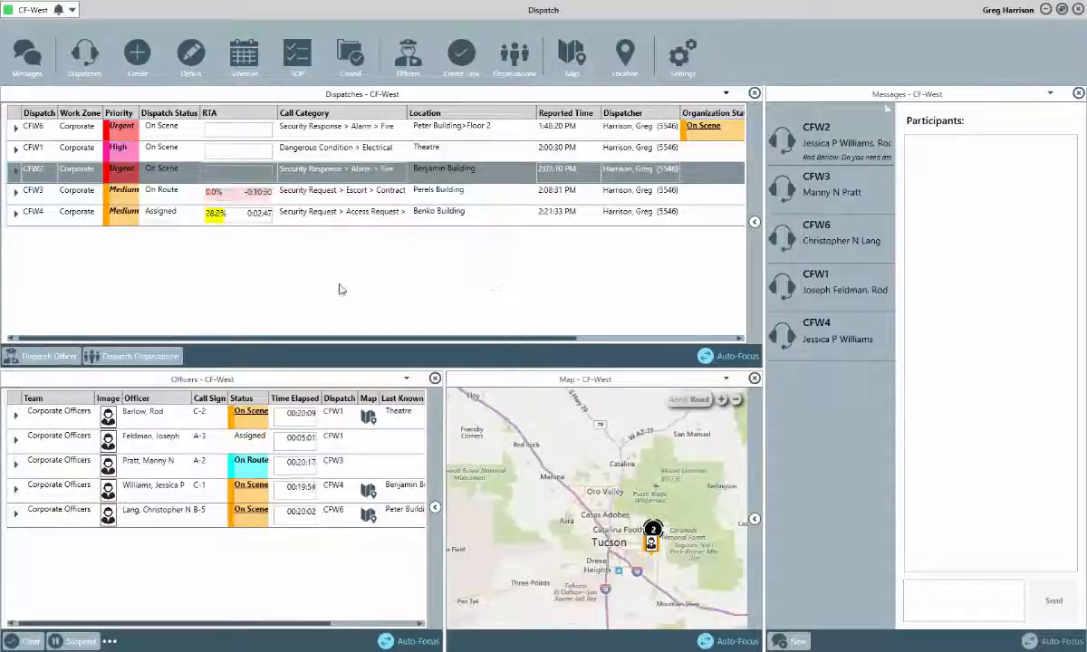
Advance CFW4's officer task through En Route and Arrive to Clear, then collapse the row.
left_click(15, 212)
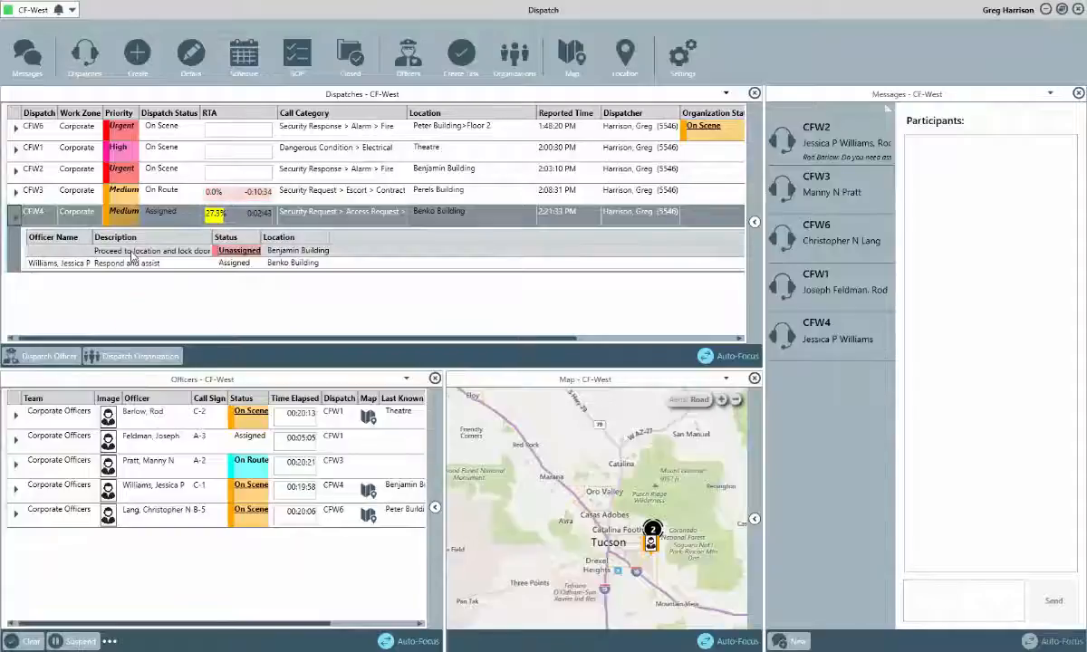
left_click(126, 263)
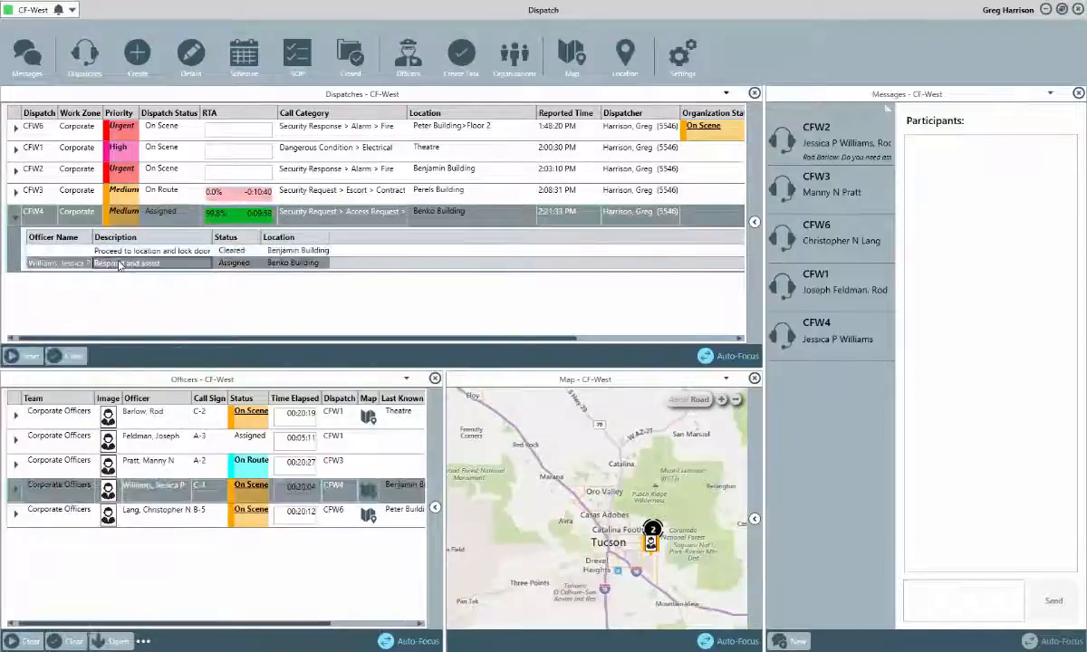
left_click(32, 356)
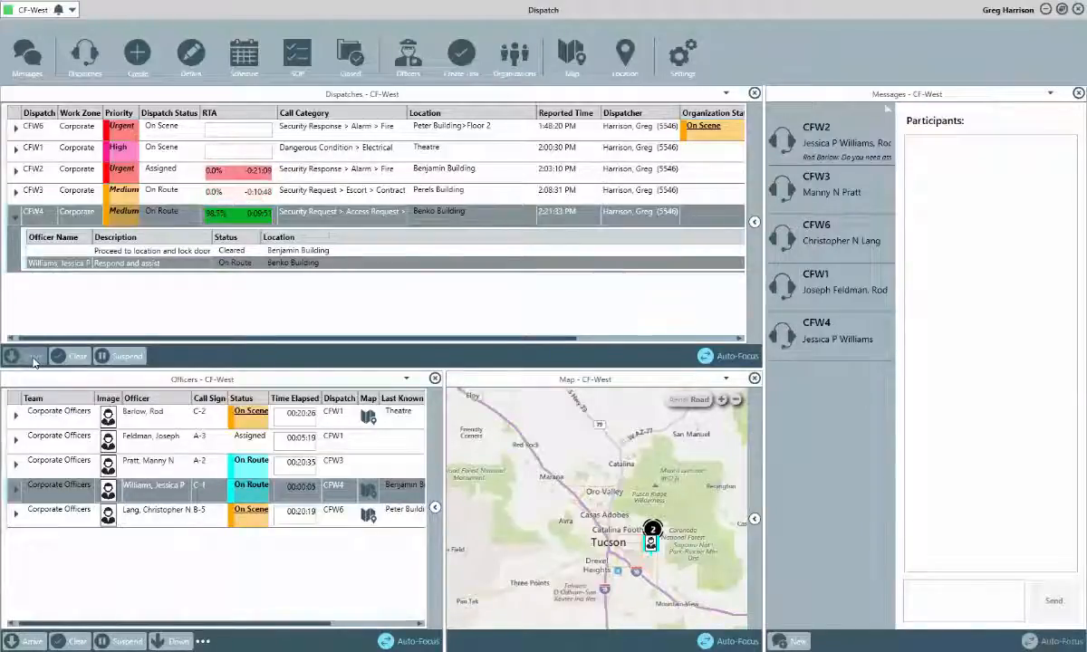
left_click(34, 358)
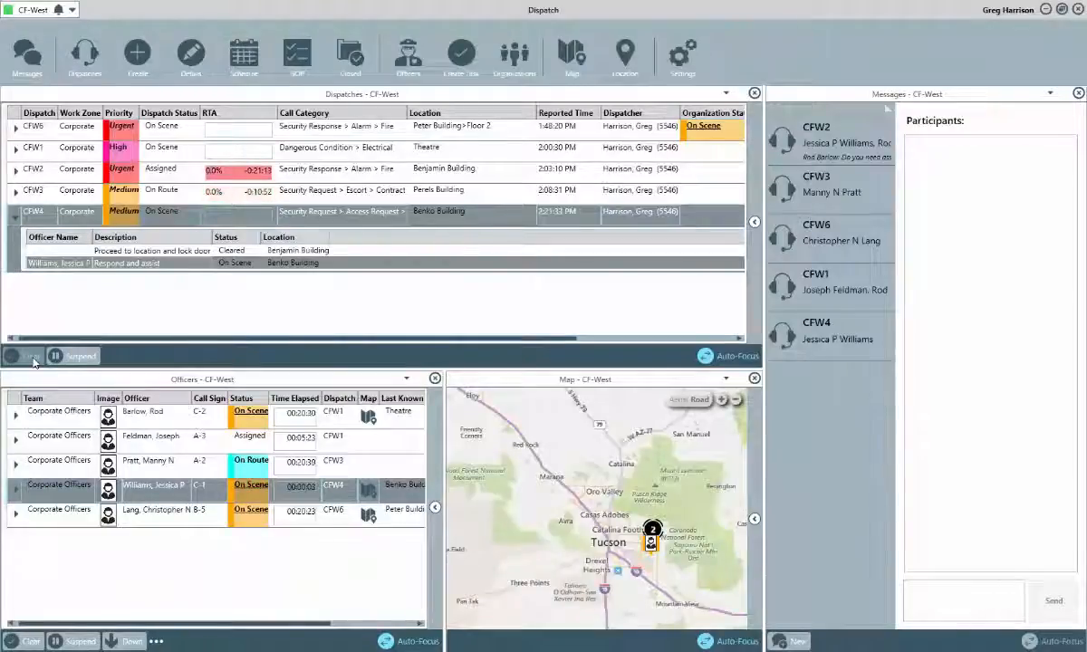
left_click(33, 359)
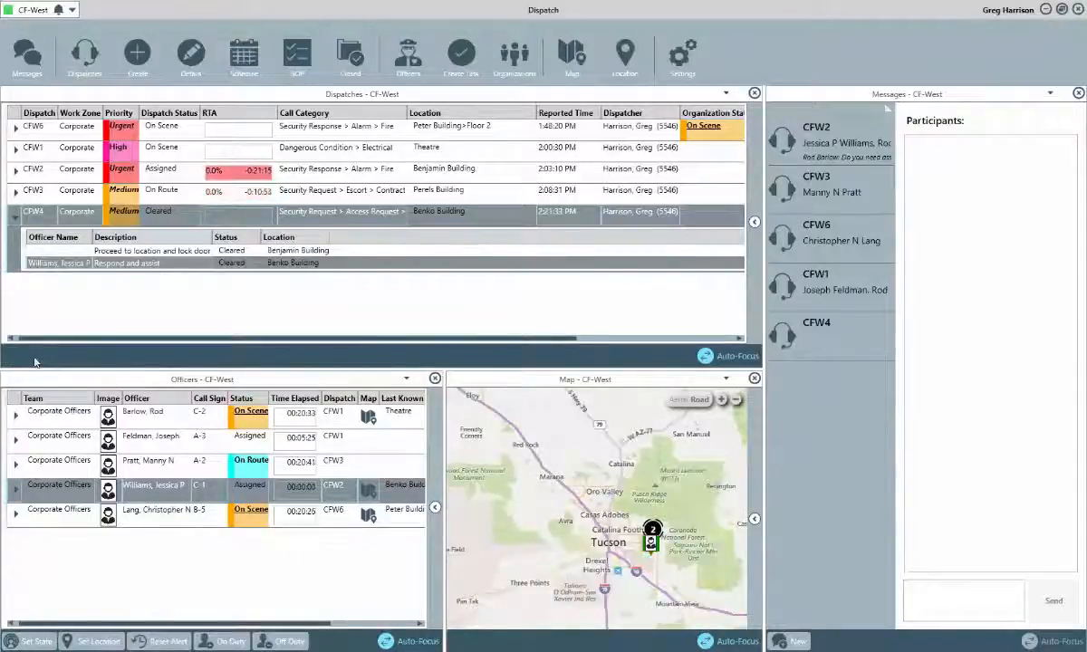
left_click(17, 208)
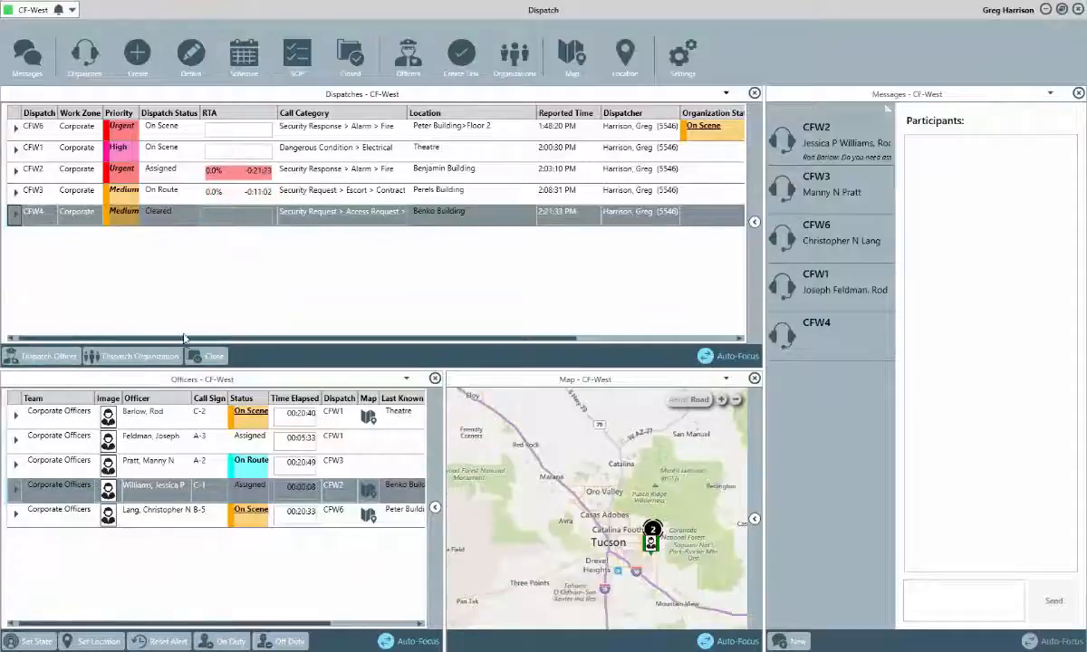
Close CFW4 noting a report will follow, with the suggested officer set as record owner.
left_click(207, 356)
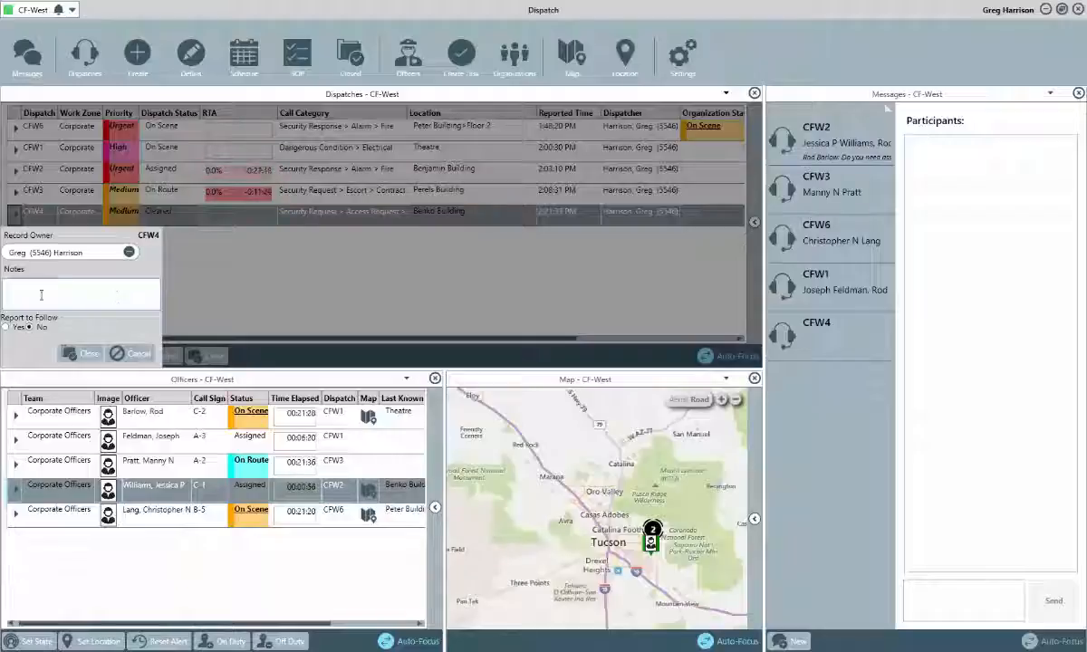
left_click(6, 327)
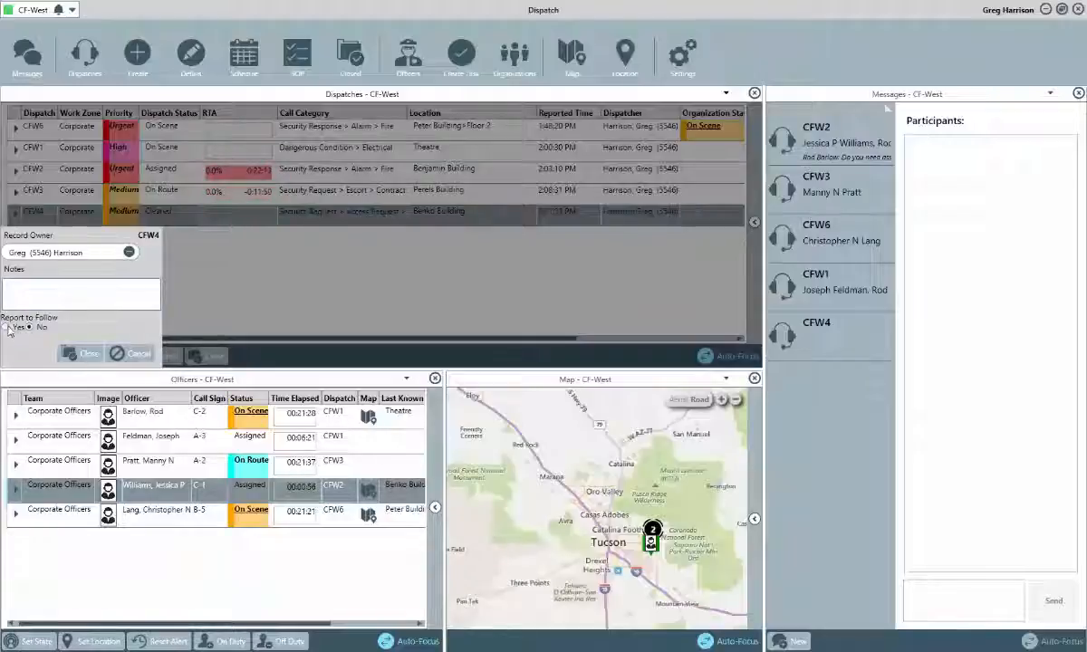
left_click(129, 252)
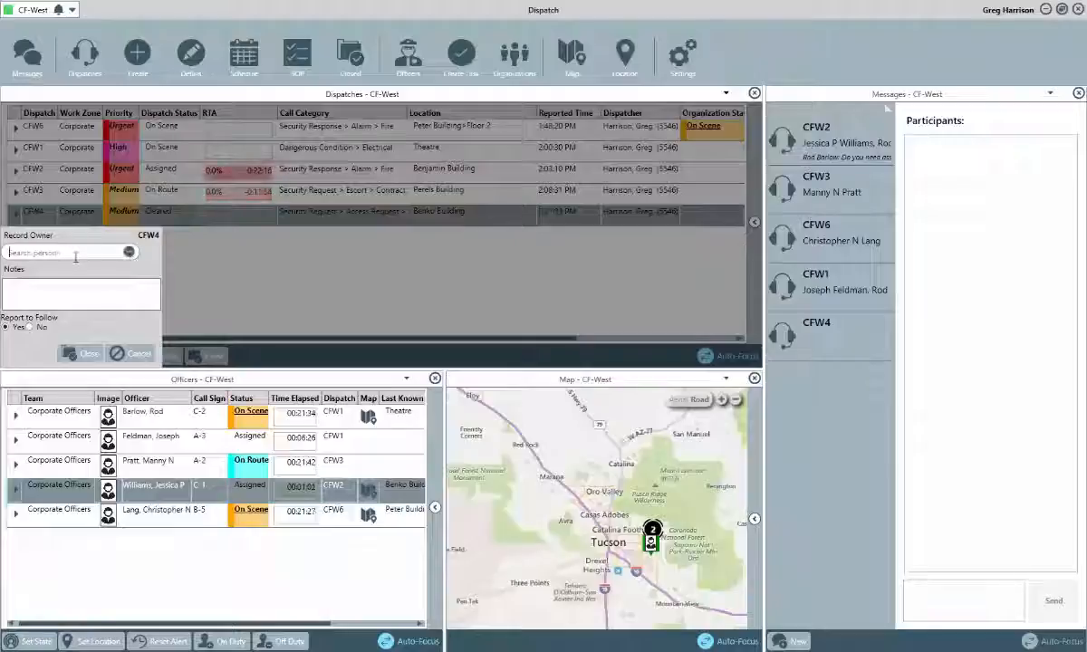
type("willia")
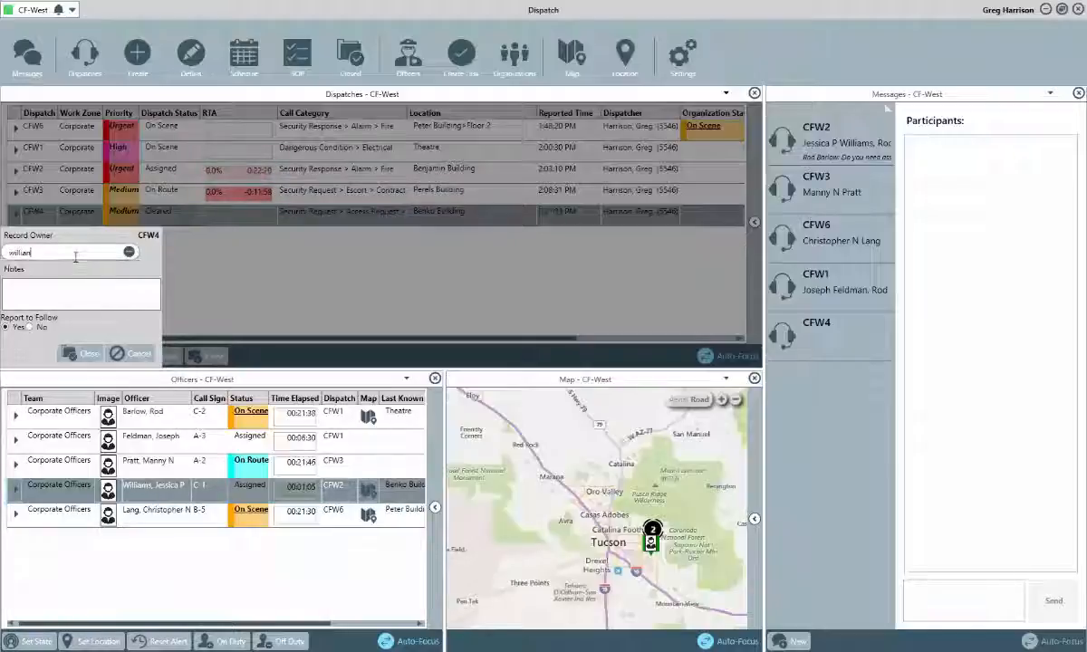
key("Down")
key("Return")
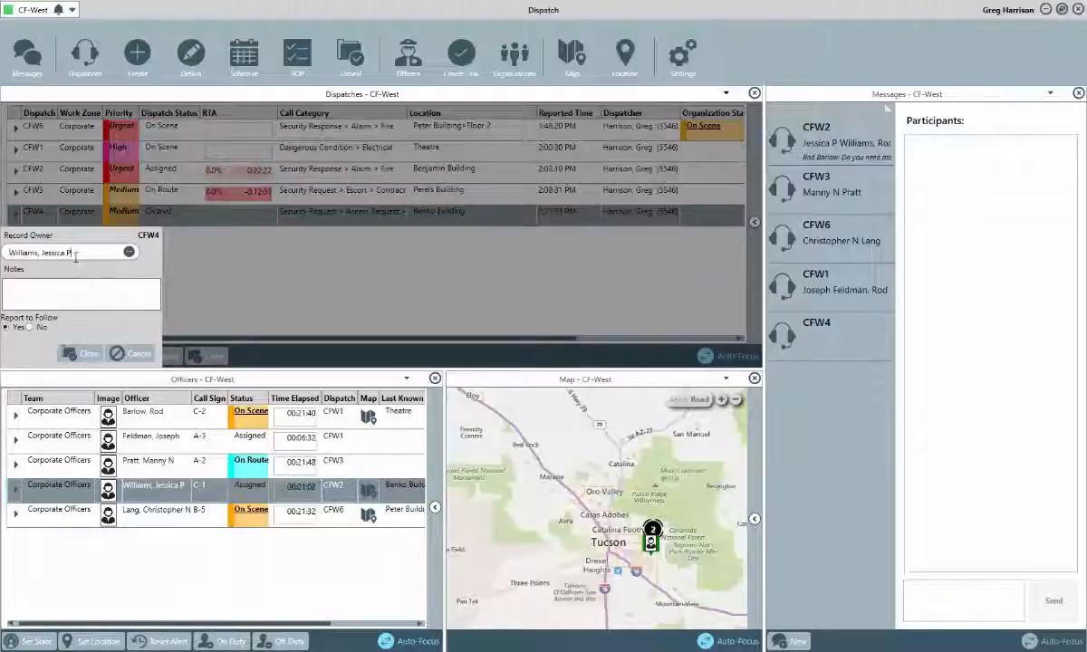
left_click(80, 352)
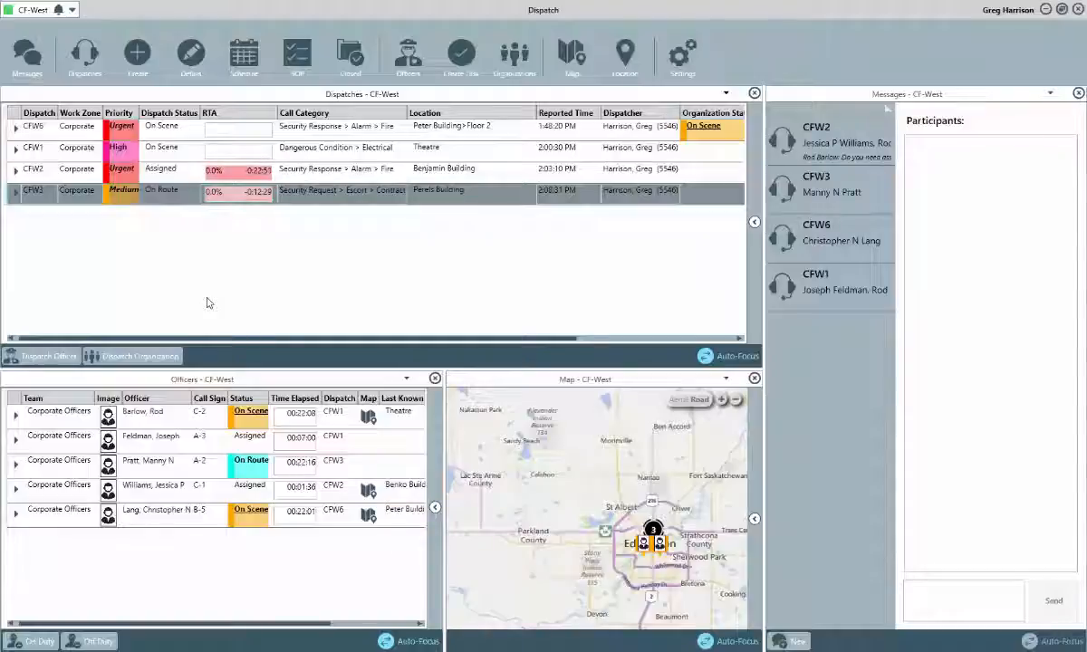
left_click(367, 71)
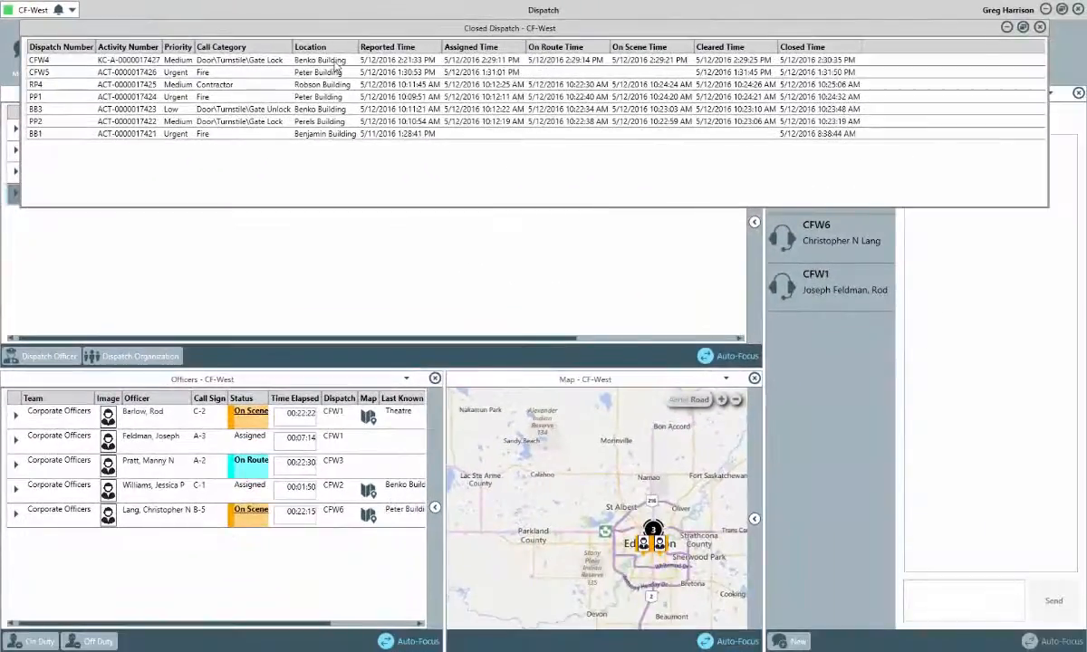
left_click(334, 61)
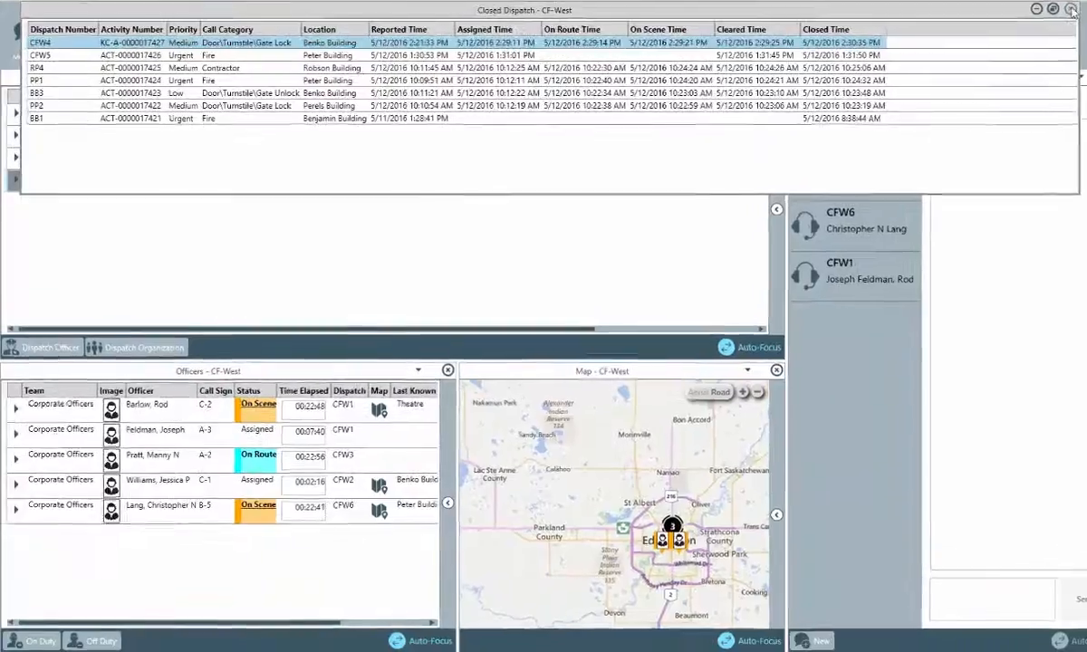
left_click(1040, 27)
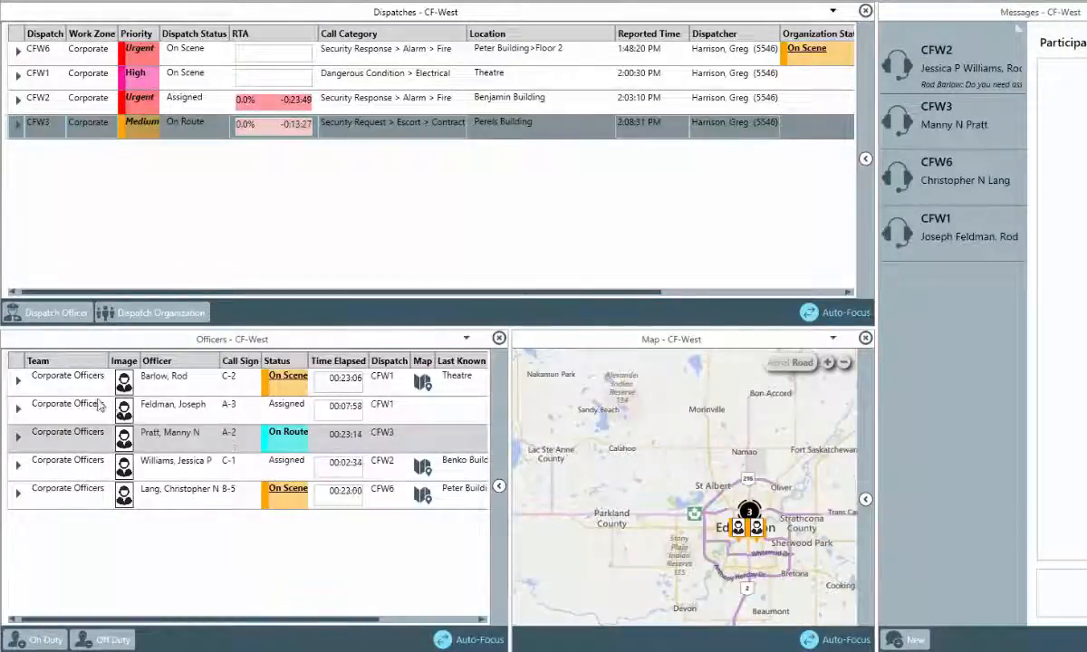
Clear the C-2 officer's Proceed to location task on CFW1.
left_click(18, 381)
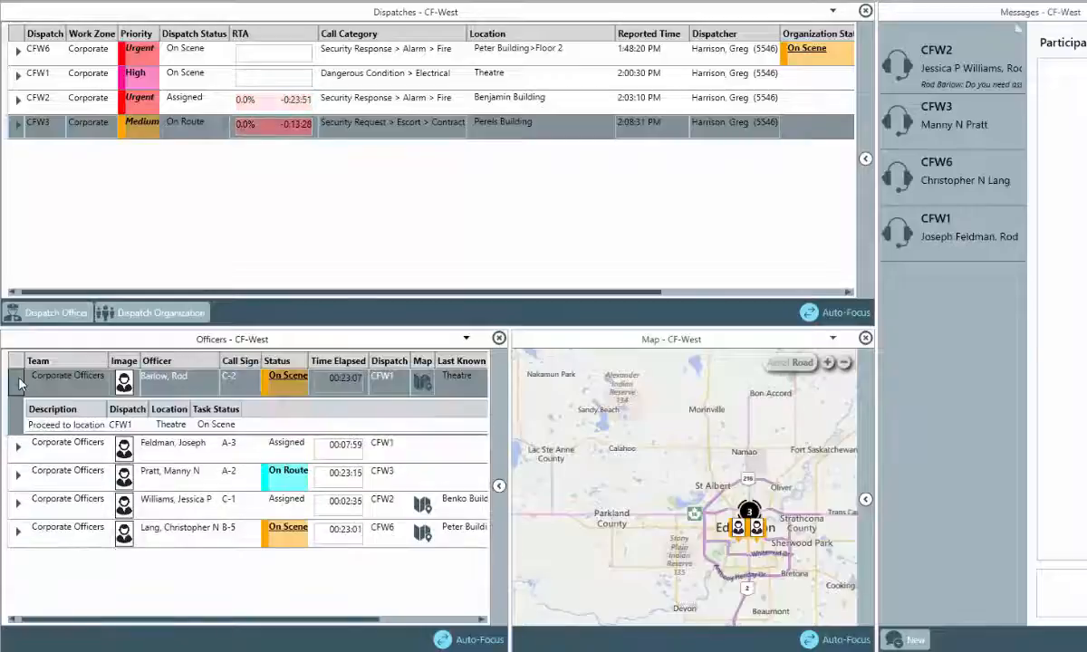
left_click(78, 425)
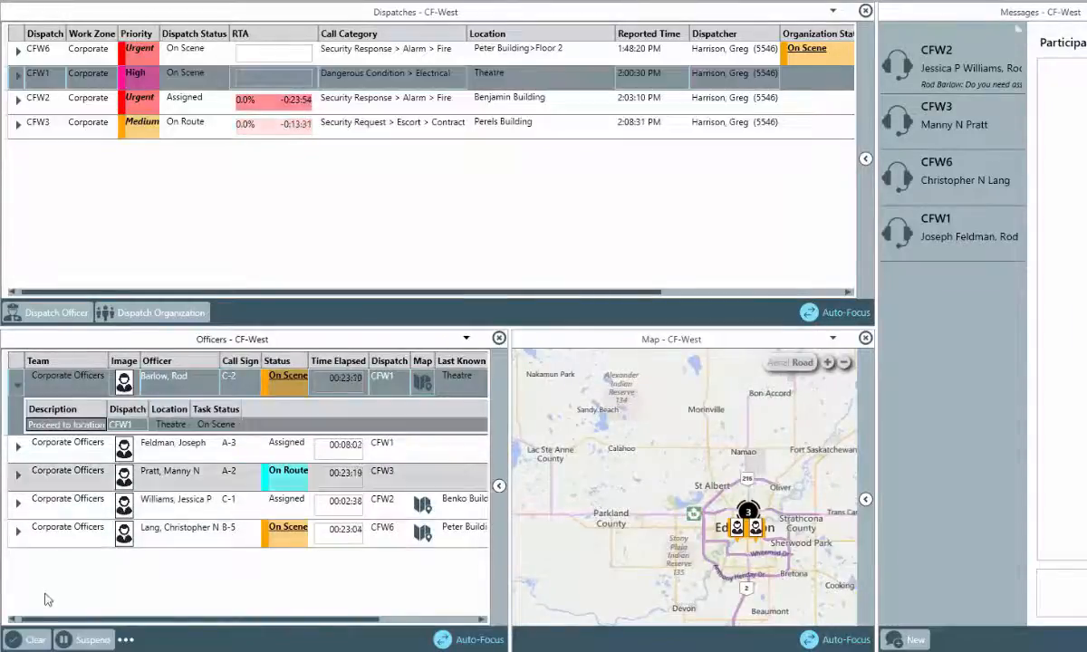
left_click(35, 642)
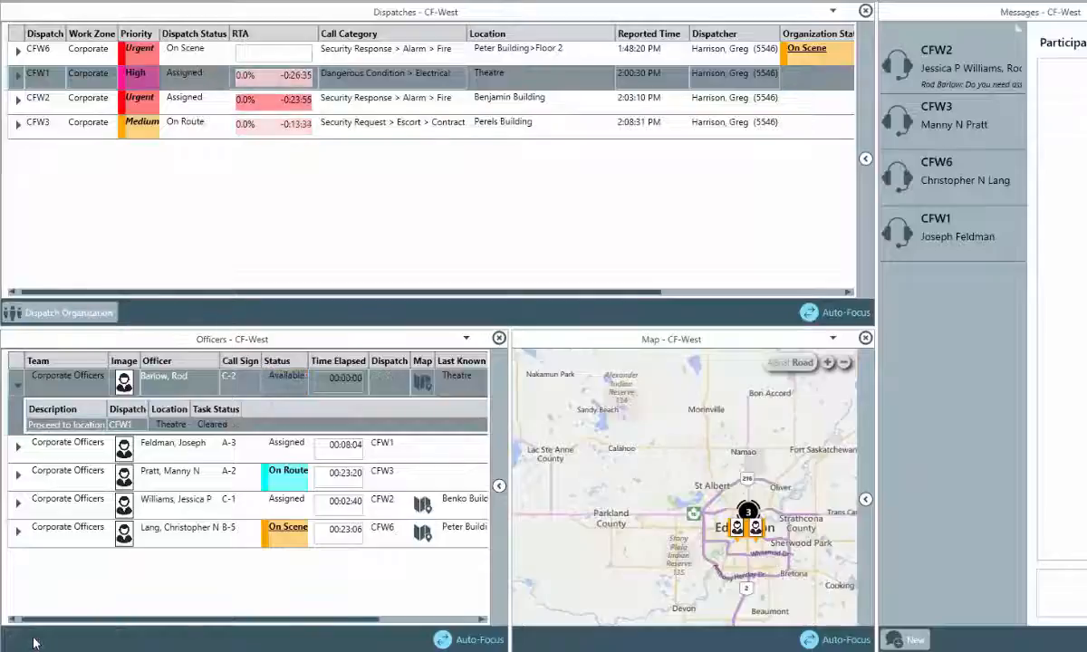
left_click(18, 378)
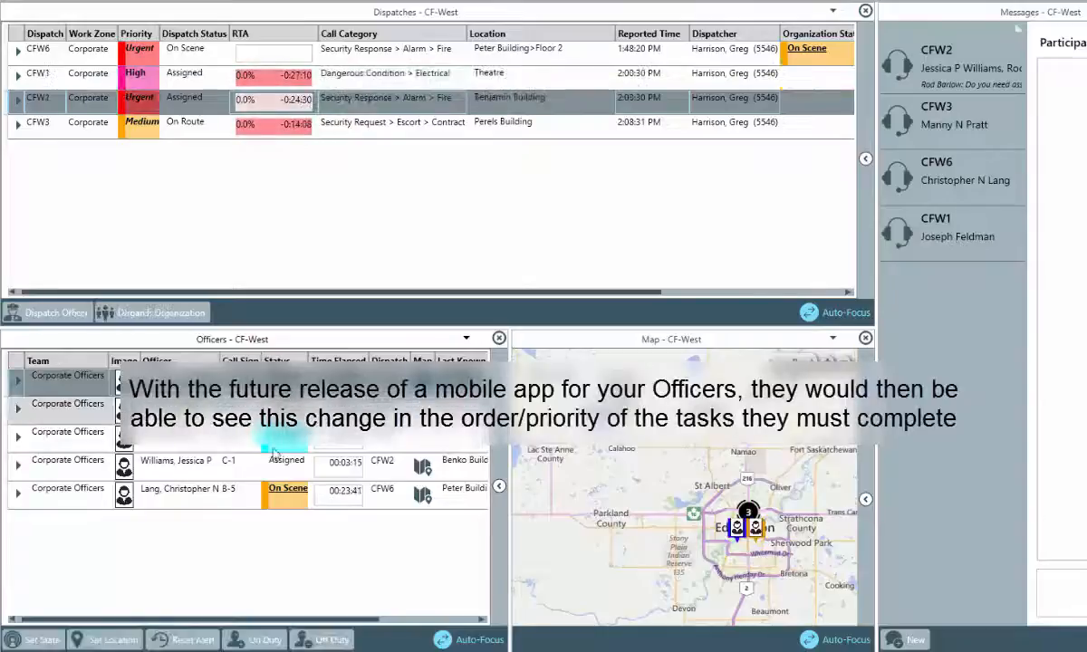
Move the C-1 officer's Evacuate building task to second, after 'Verify if a fire is occurring'.
left_click(273, 453)
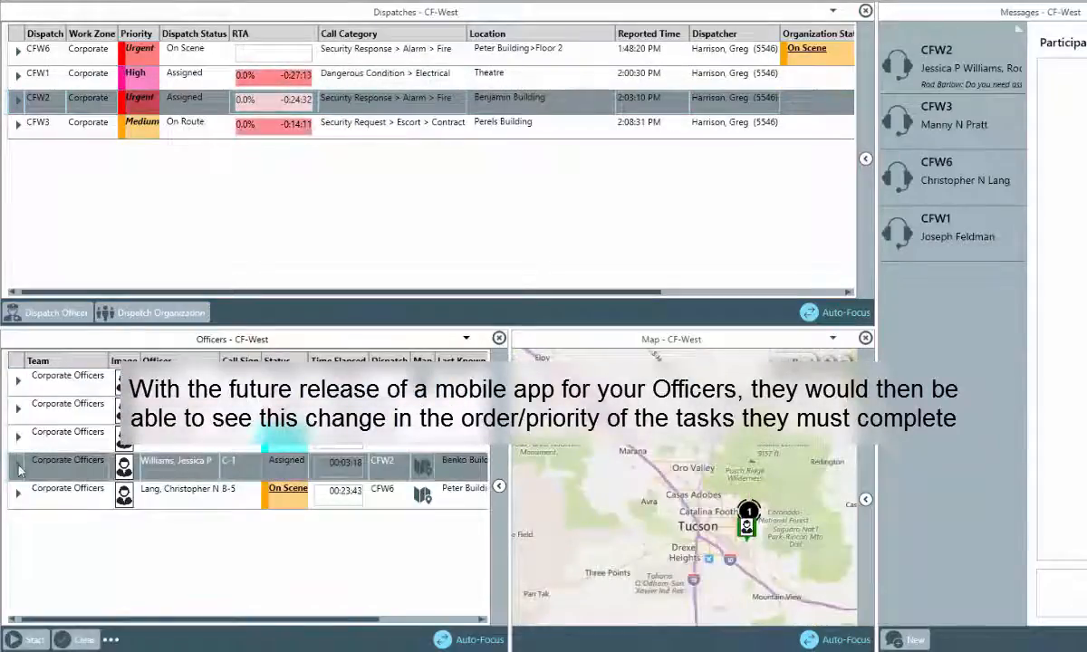
left_click(18, 466)
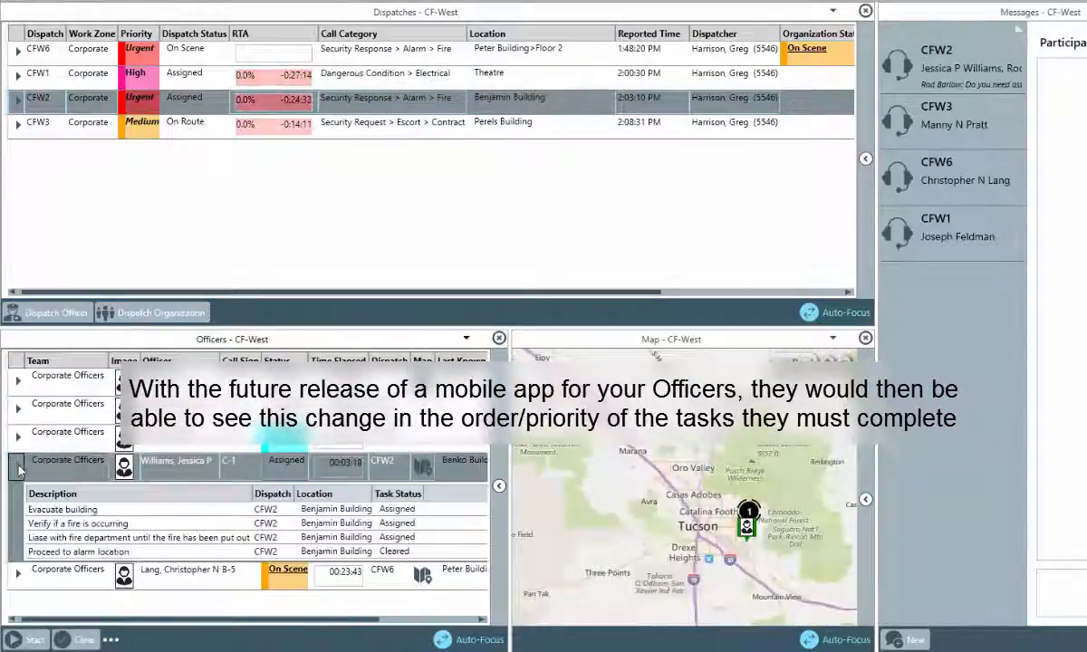
left_click(192, 522)
left_click(135, 640)
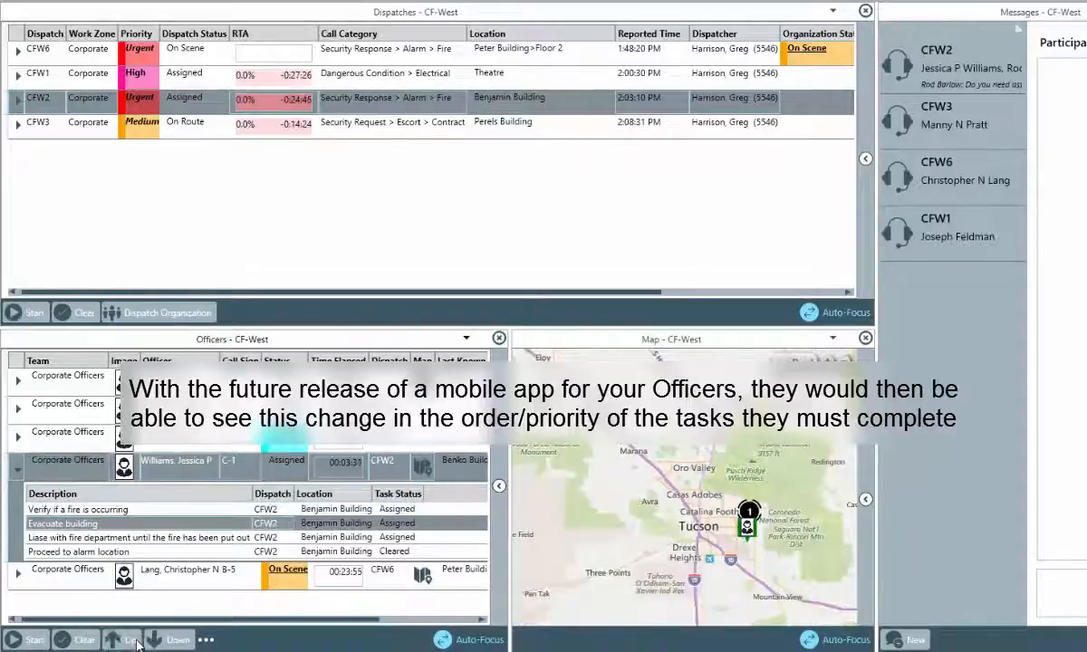
left_click(136, 641)
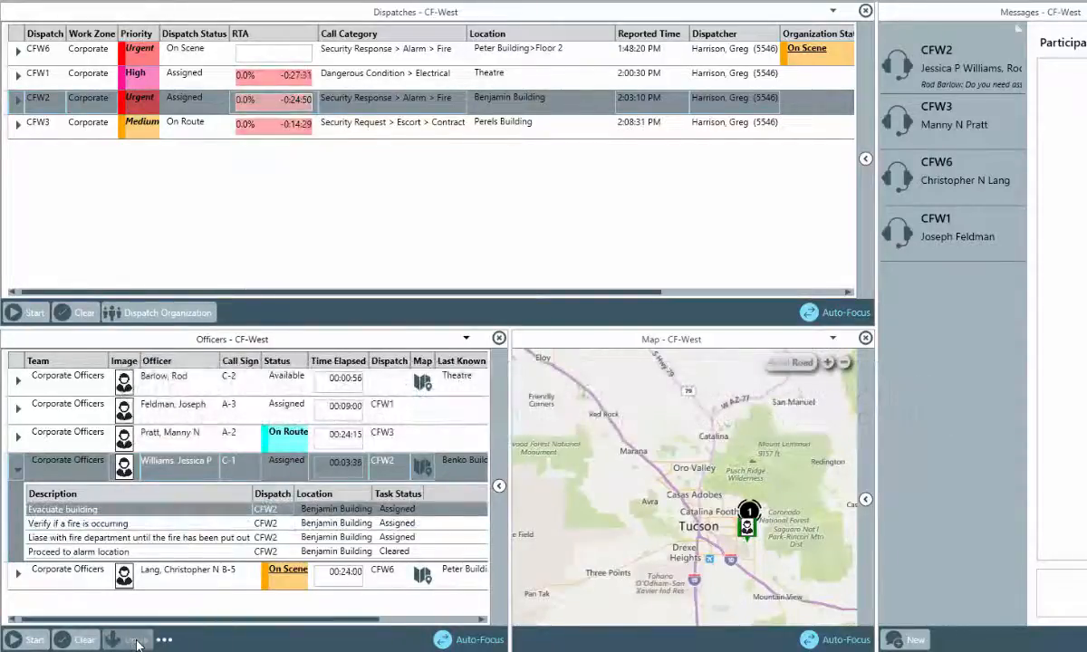
left_click(135, 640)
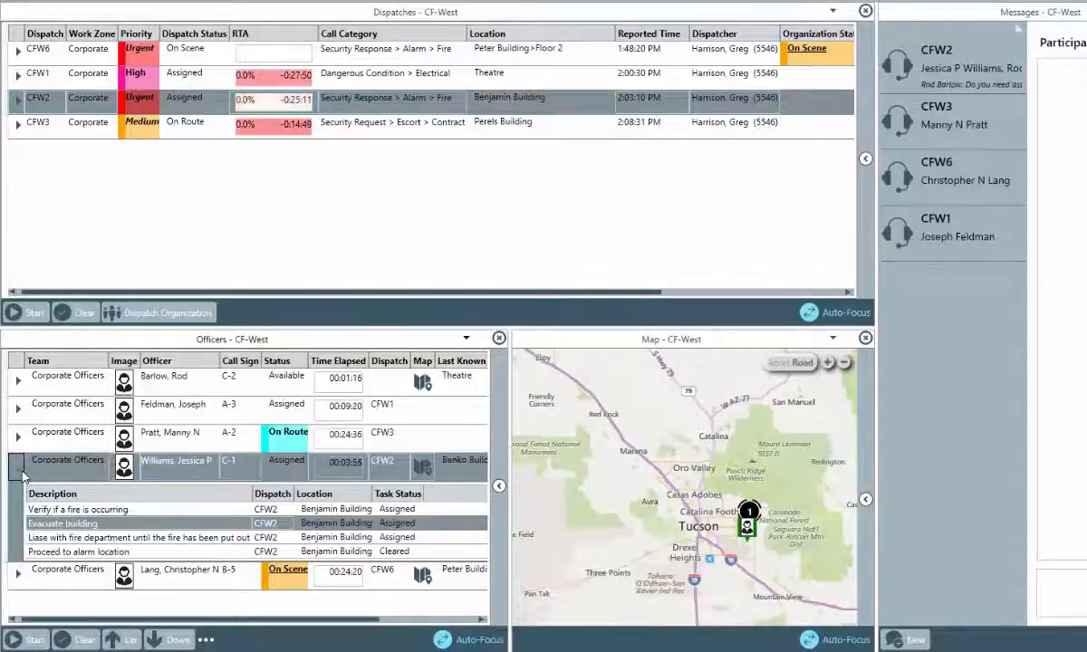
left_click(20, 467)
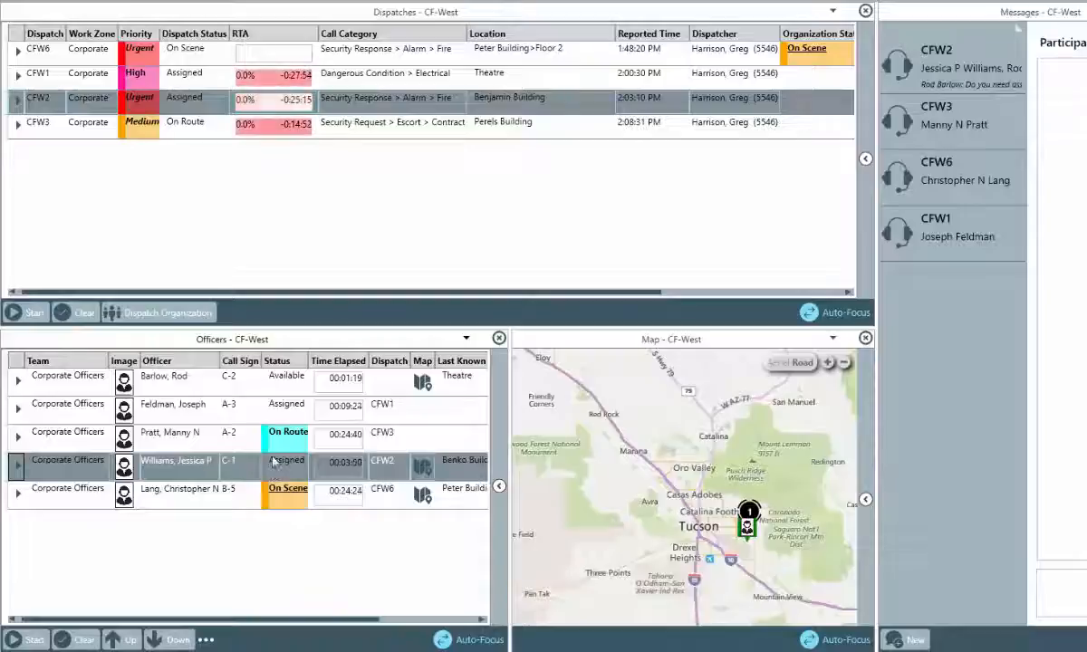
left_click(284, 387)
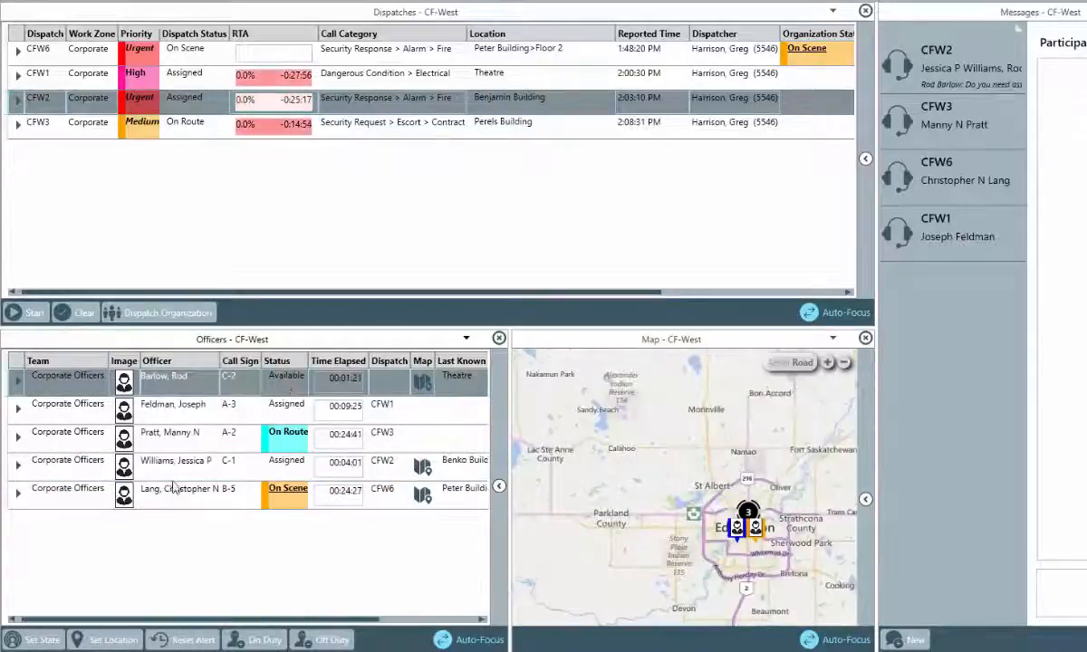
left_click(41, 639)
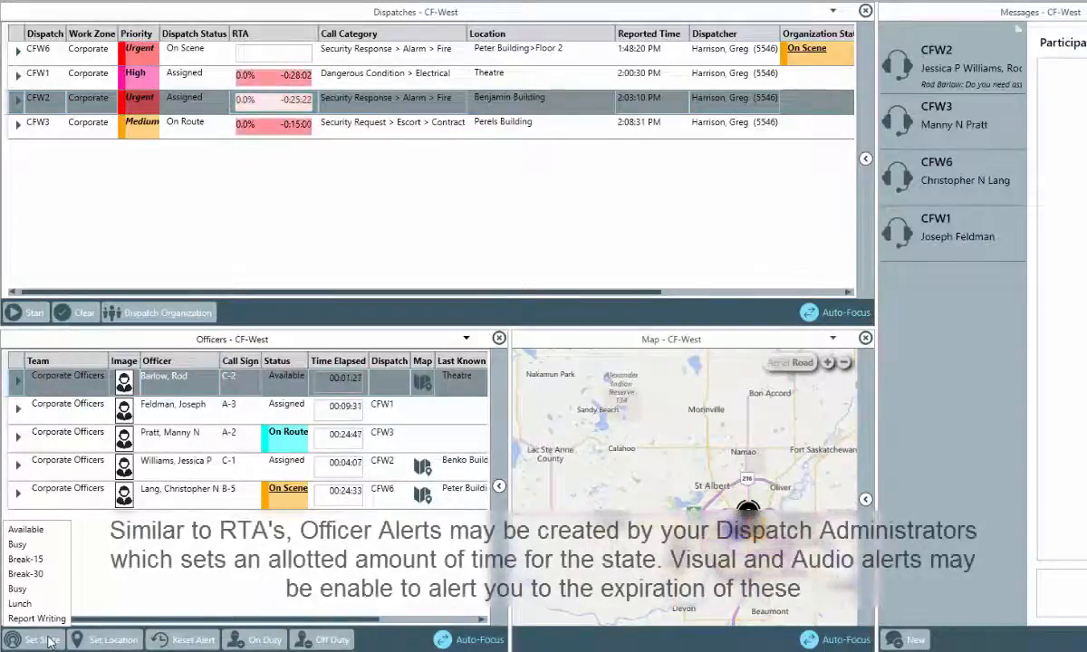
left_click(27, 558)
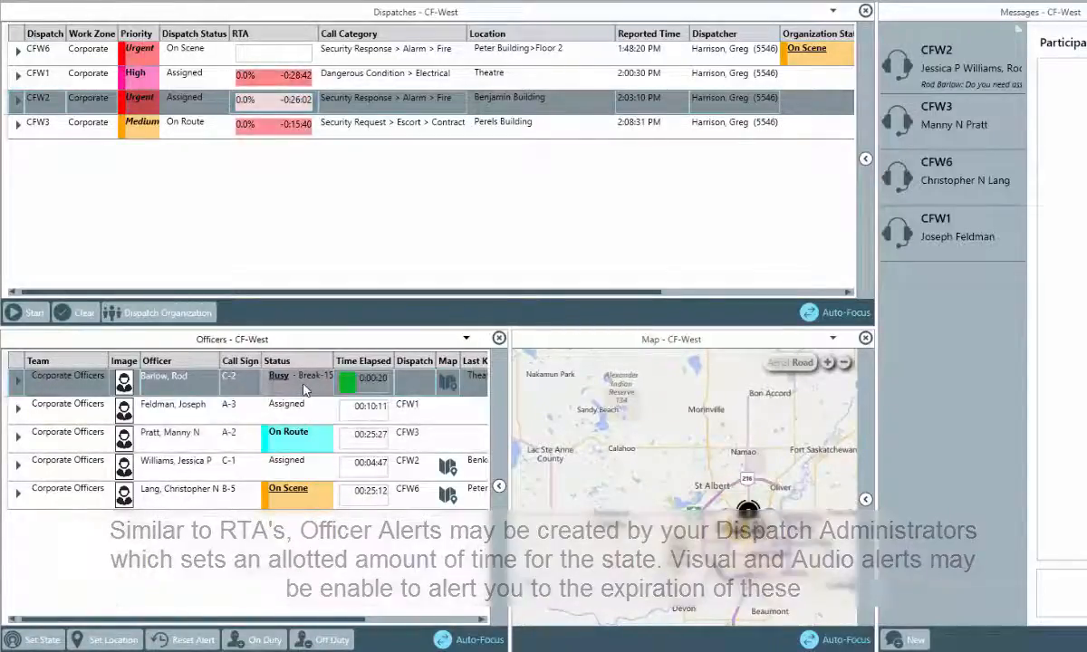
right_click(305, 388)
mouse_move(352, 444)
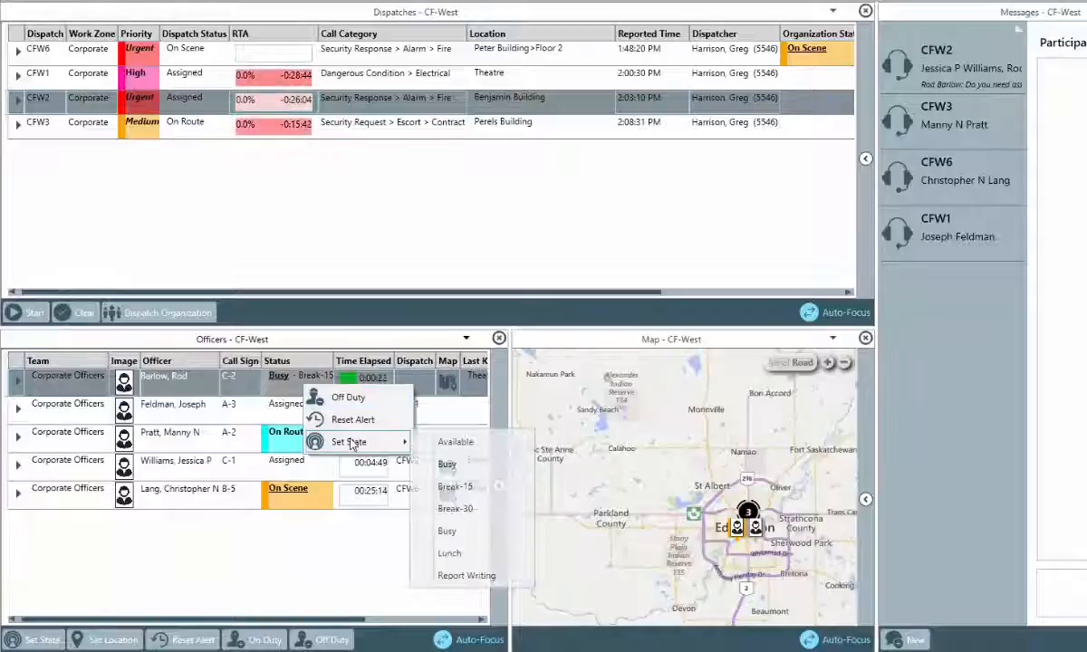
left_click(453, 441)
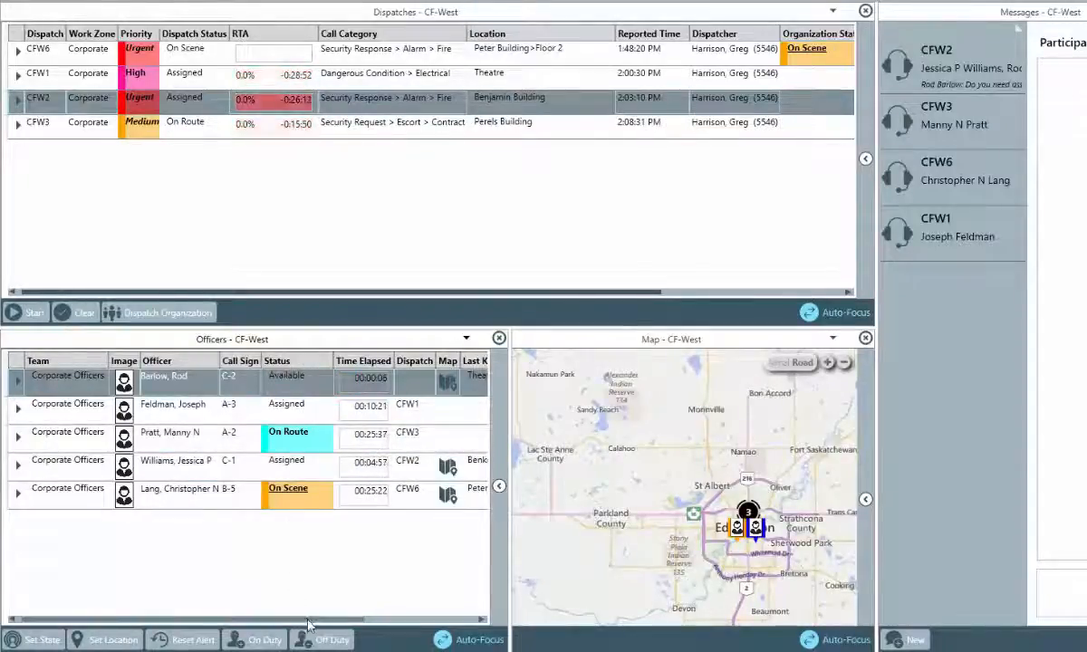
Change the C-2 officer's last known location to Peter Building using a 'pet' search.
left_click_drag(307, 622, 344, 600)
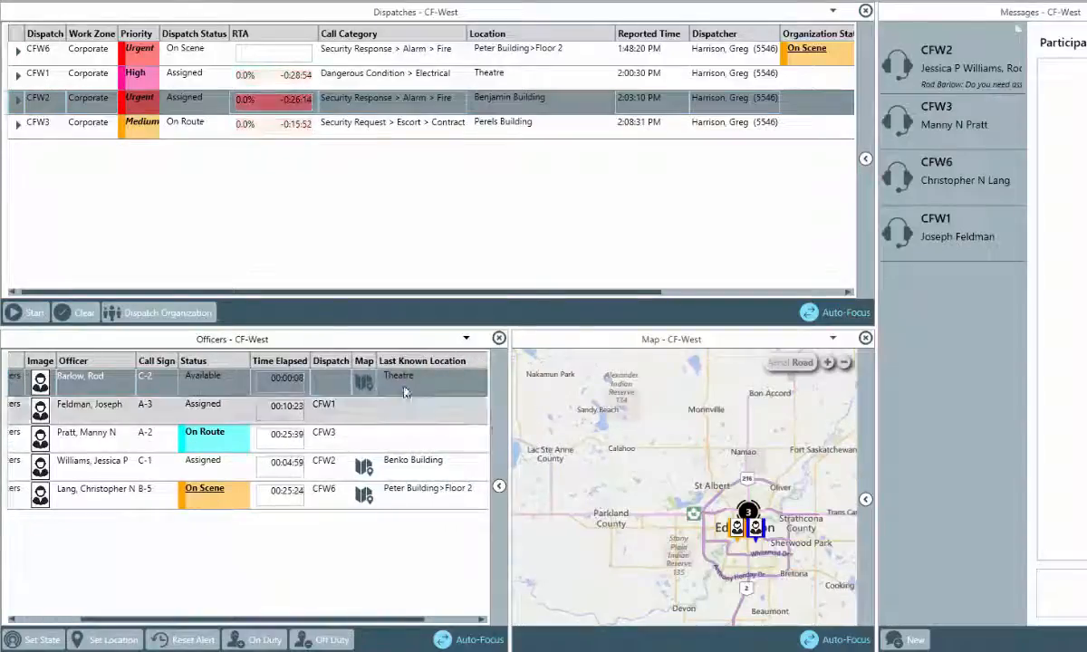
mouse_move(405, 392)
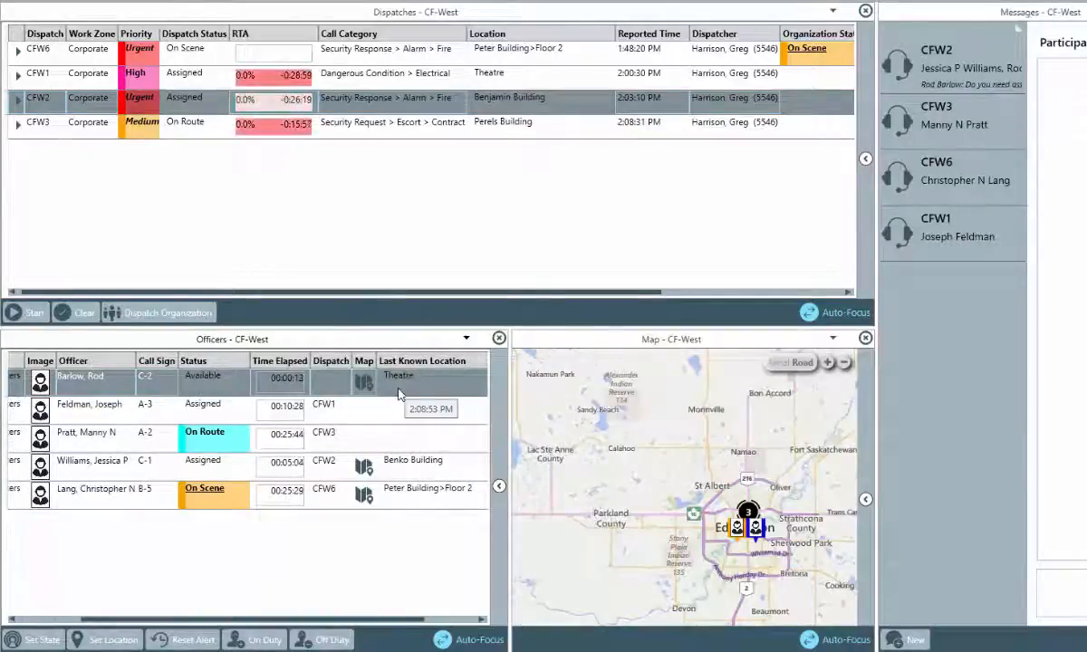
left_click(116, 644)
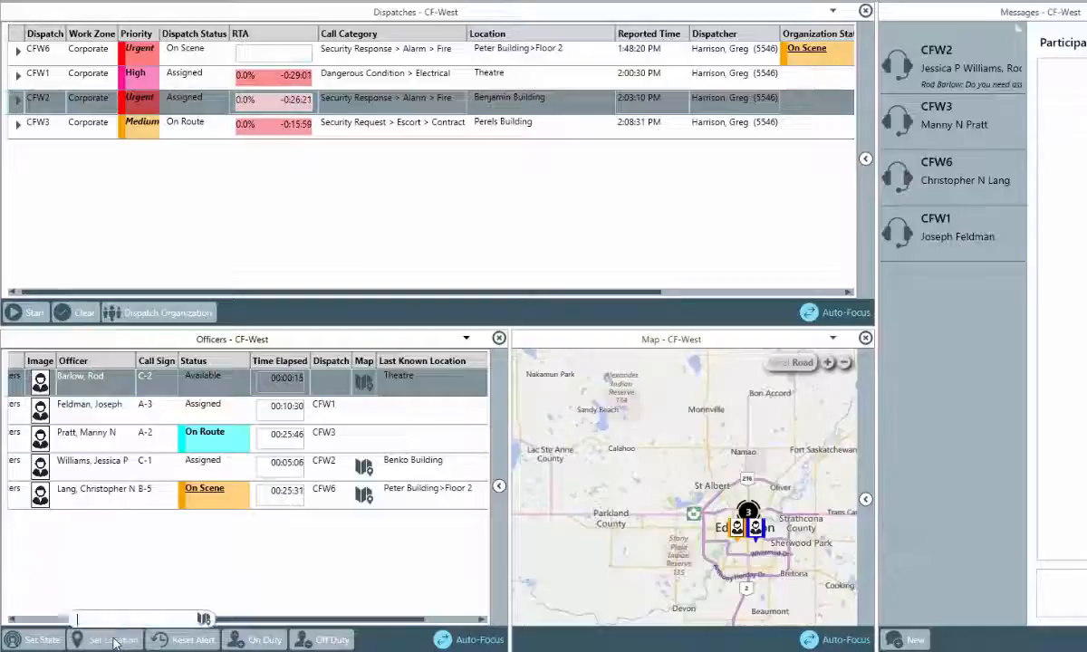
type("peter")
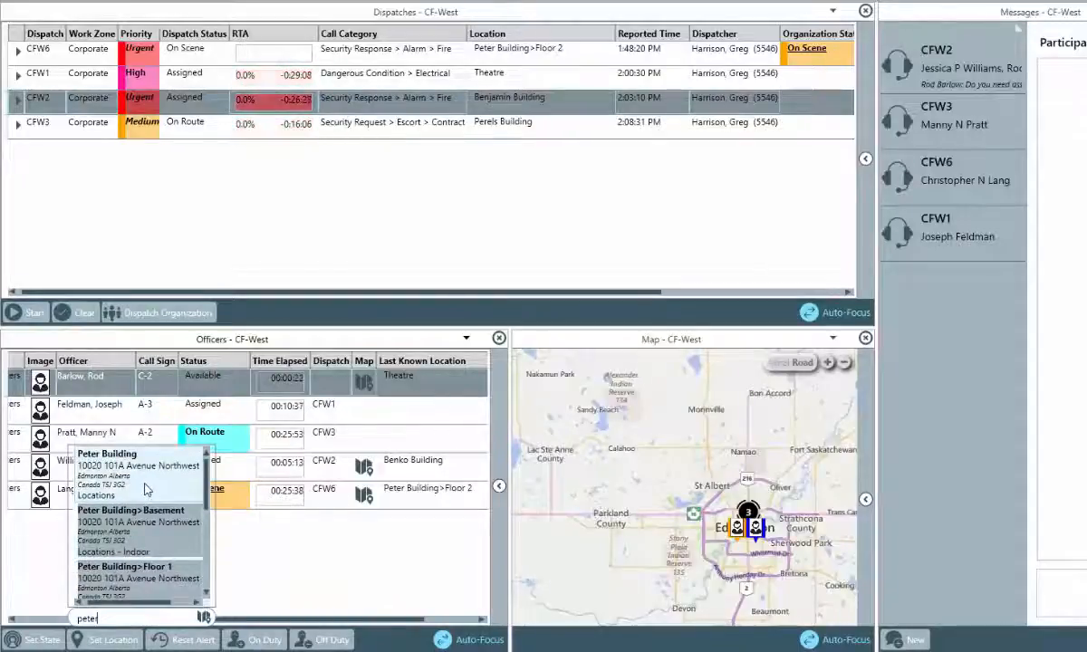
left_click(145, 490)
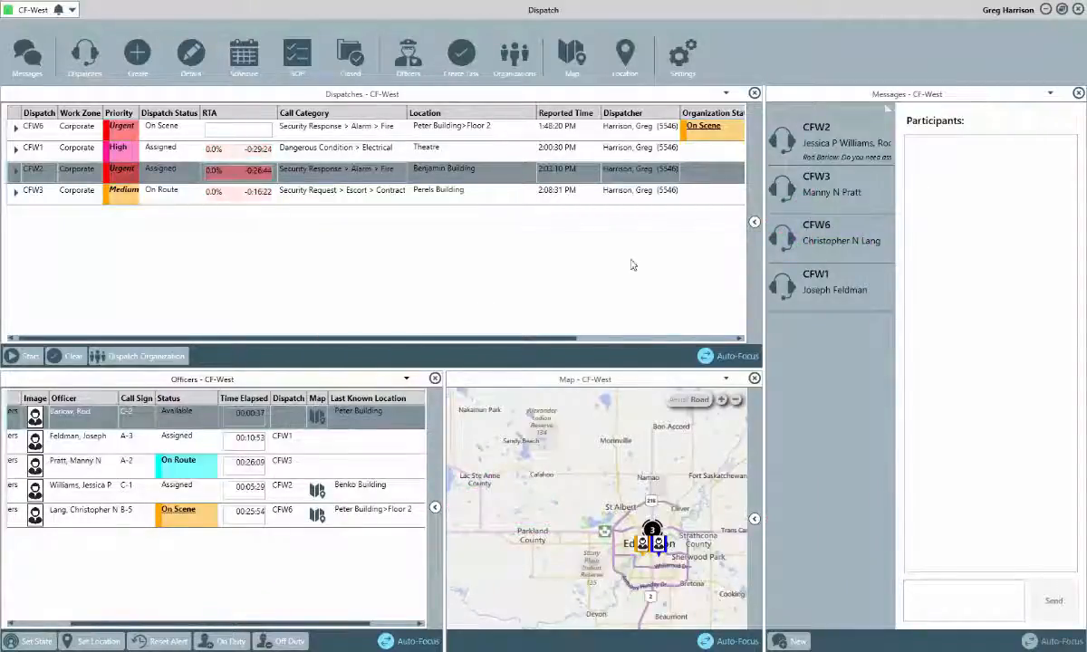
Expand the dispatch filters, show only On Route and On Scene statuses, then restore all statuses.
left_click(755, 224)
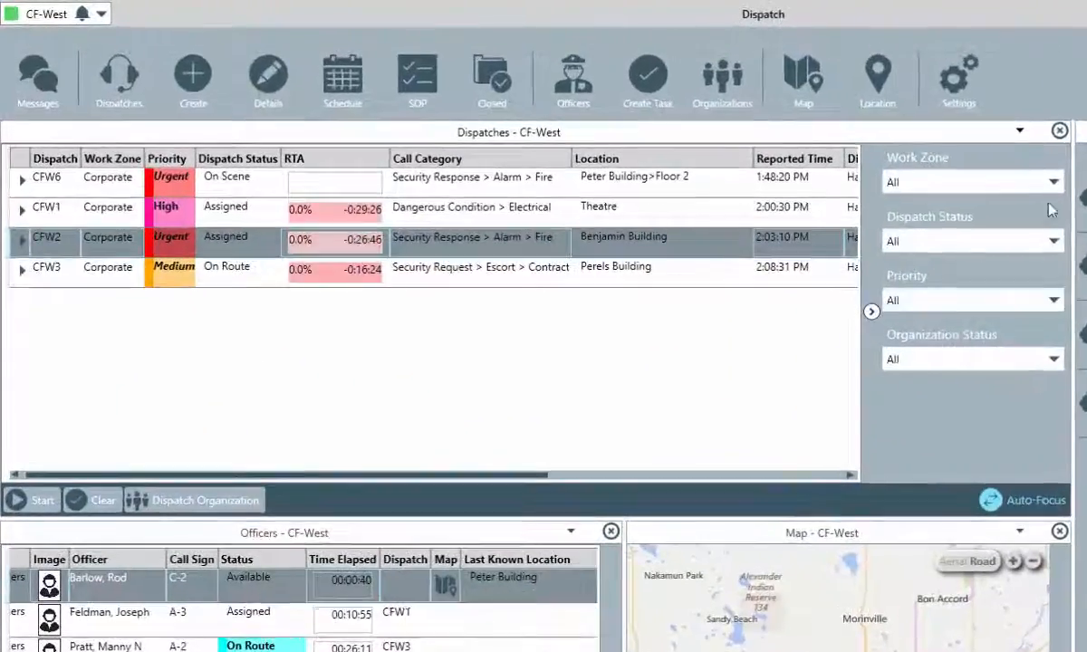
left_click(1053, 183)
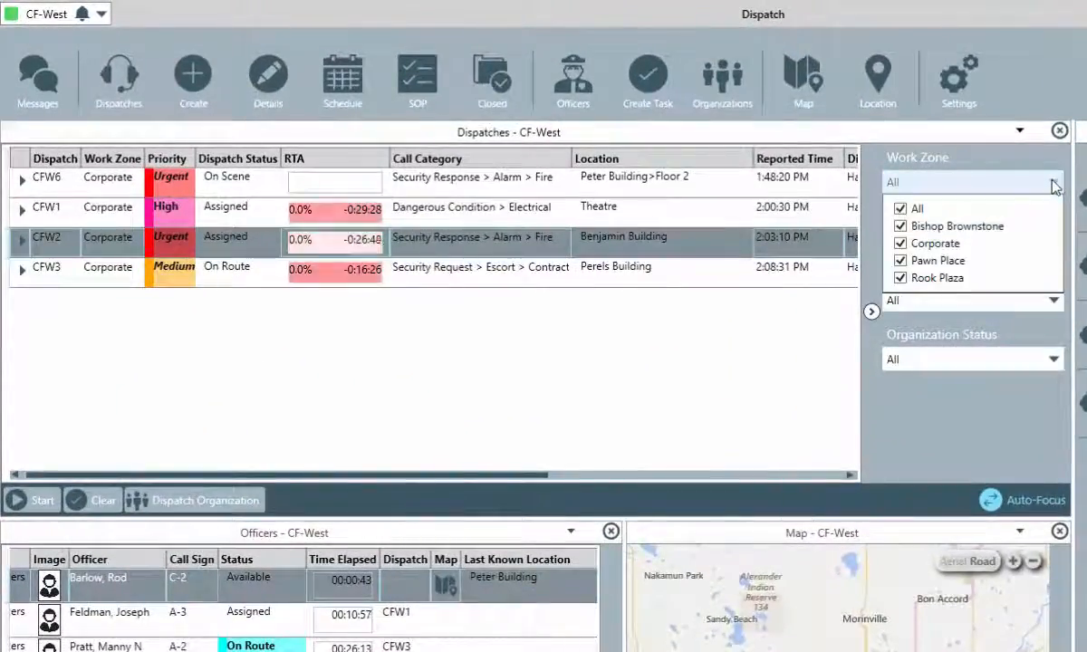
left_click(1054, 184)
left_click(1053, 242)
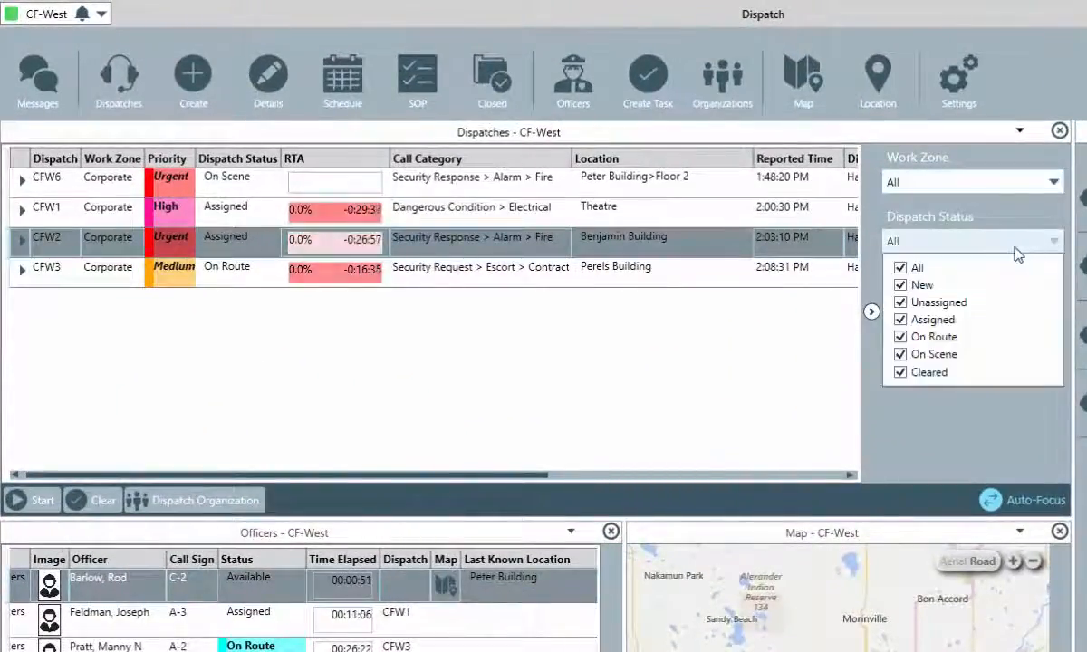
left_click(900, 269)
left_click(900, 337)
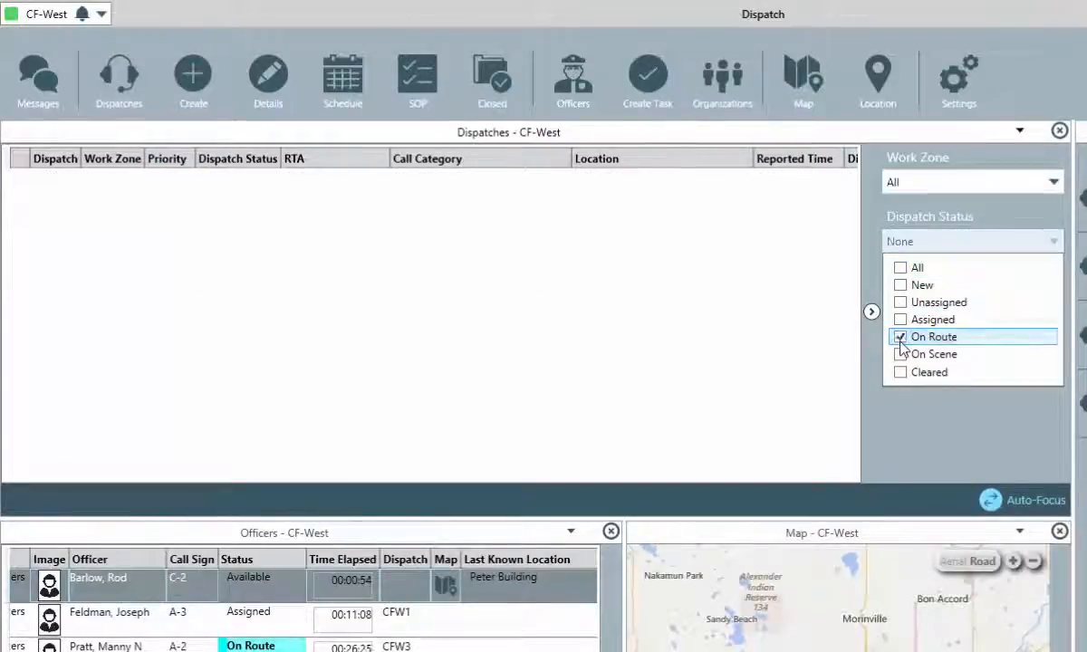
left_click(901, 354)
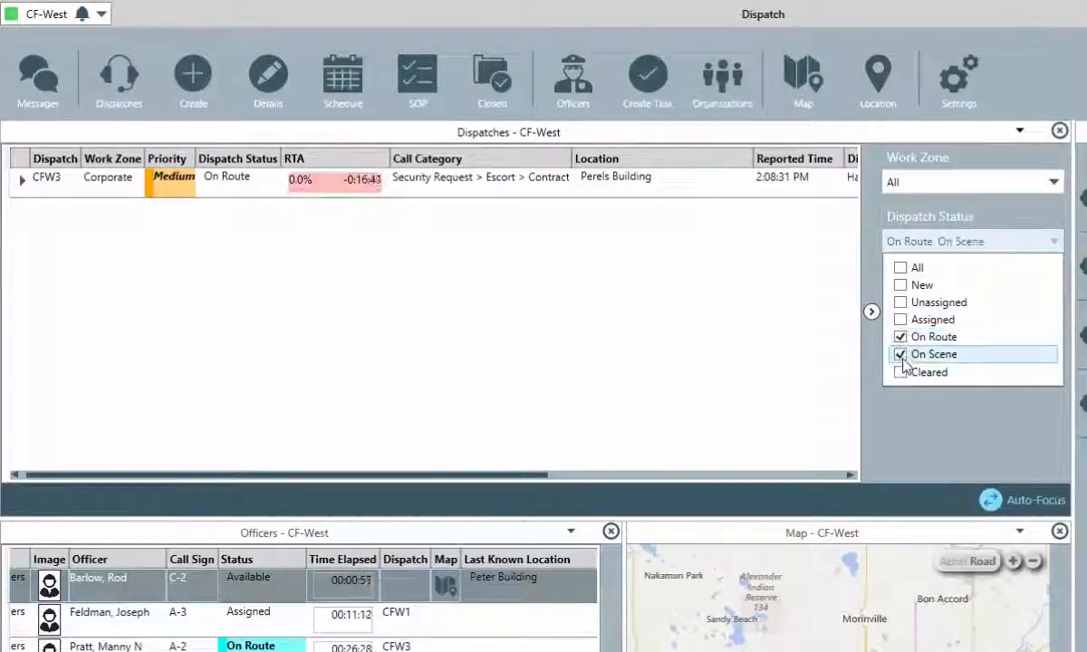
left_click(900, 268)
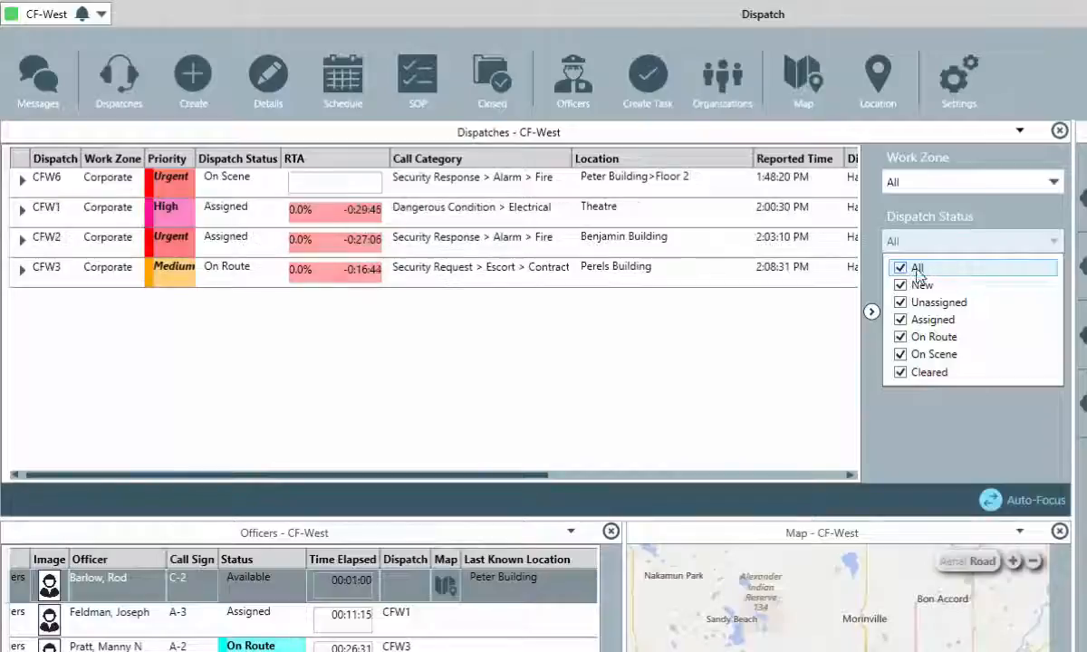
Show only Urgent-priority dispatches, then restore all priorities and hide the filter panel.
left_click(1058, 244)
left_click(1054, 301)
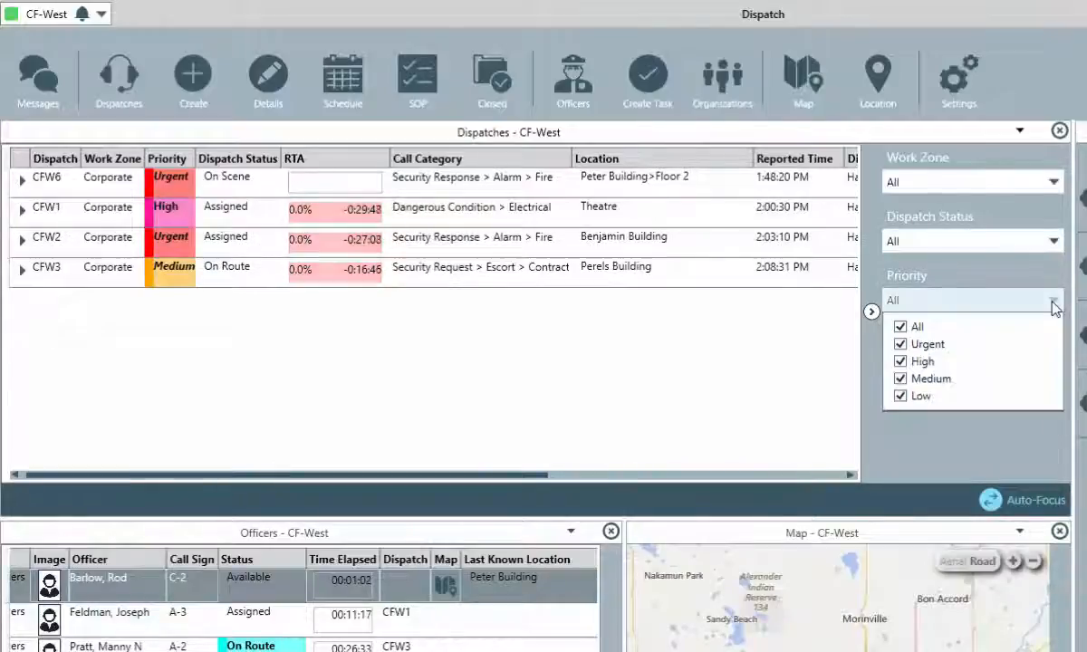
left_click(900, 326)
left_click(901, 345)
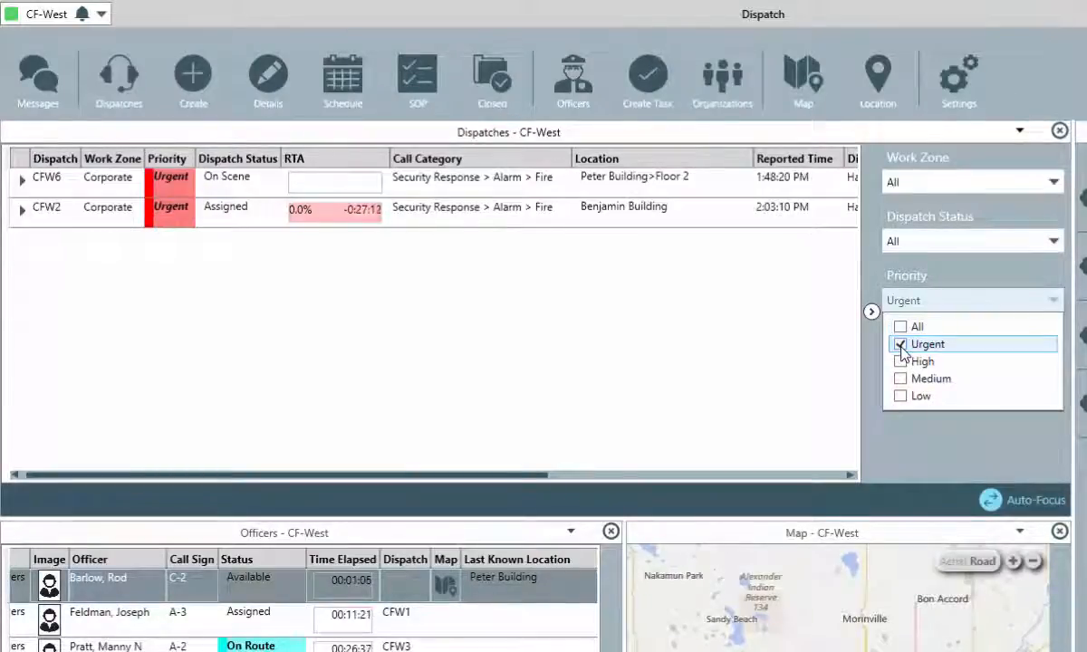
left_click(900, 327)
left_click(1044, 301)
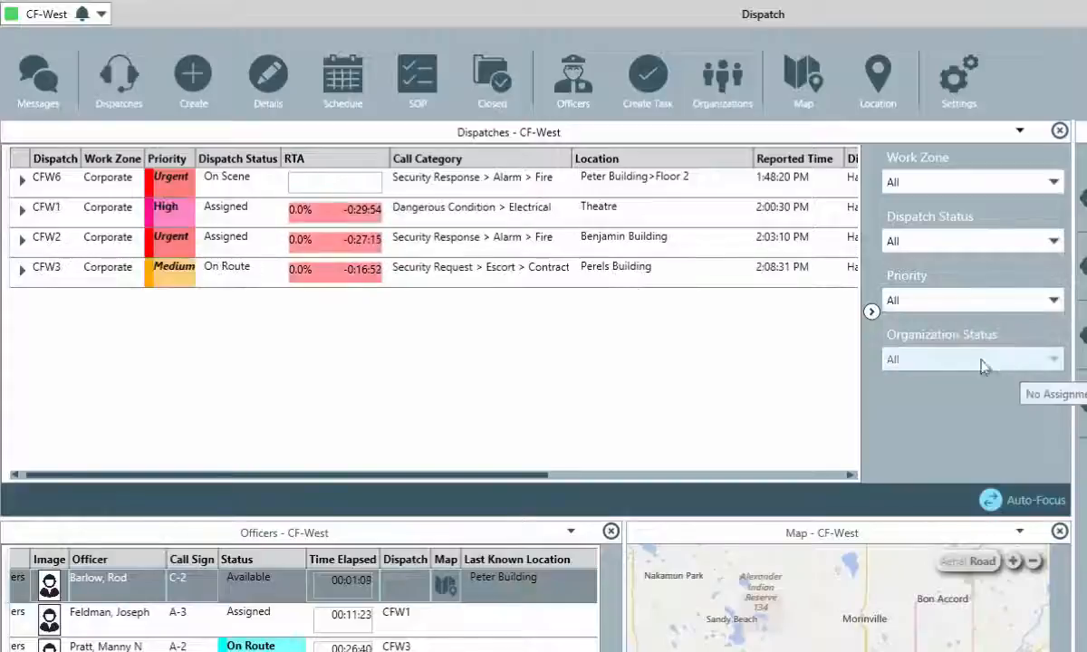
left_click(872, 311)
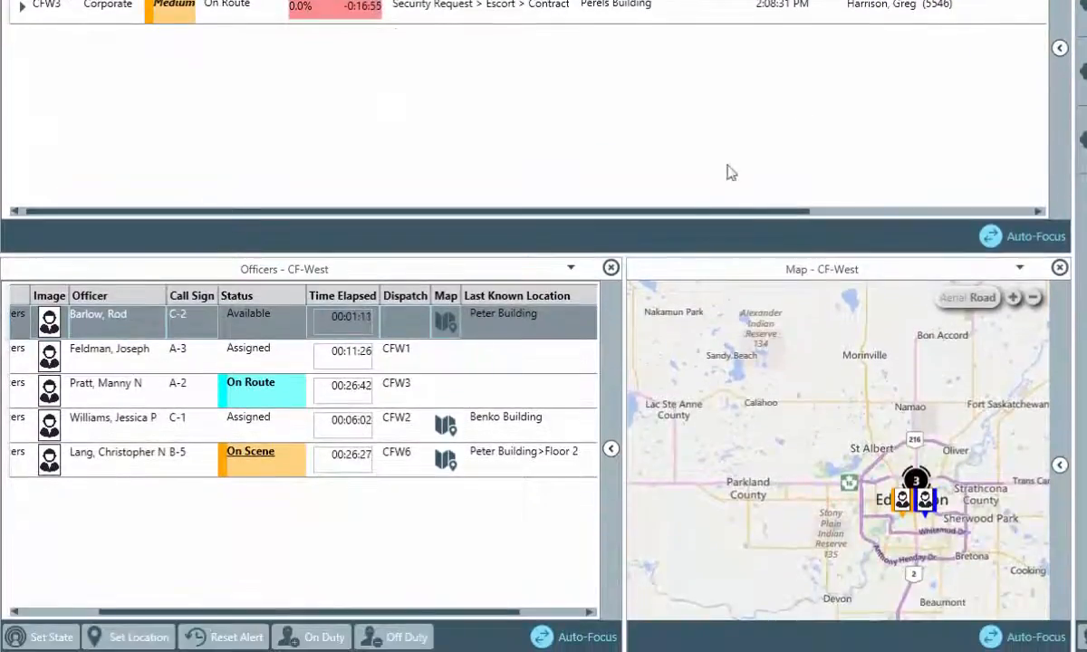
Filter officers to Assigned plus On Route states, then set Officer State back to All and collapse the filters.
left_click(608, 446)
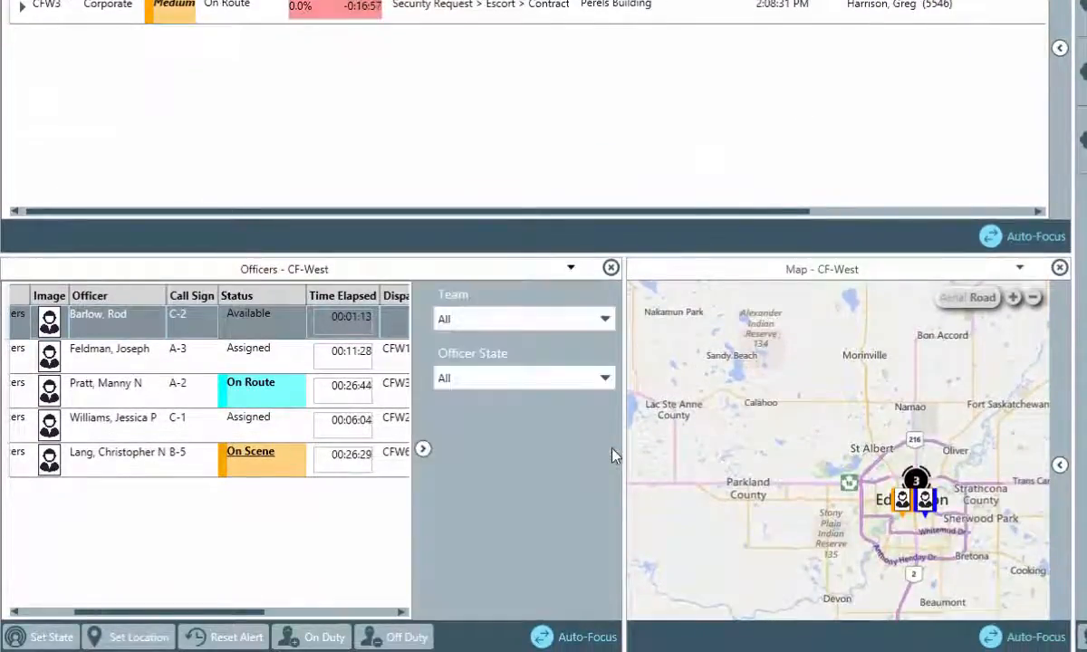
left_click(607, 320)
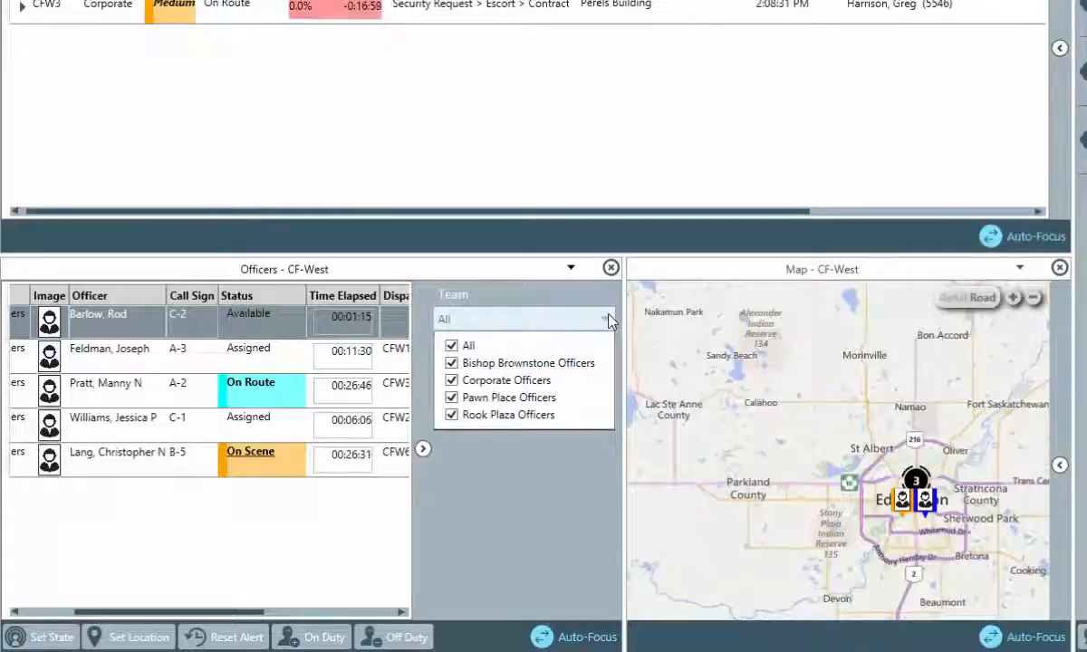
left_click(608, 320)
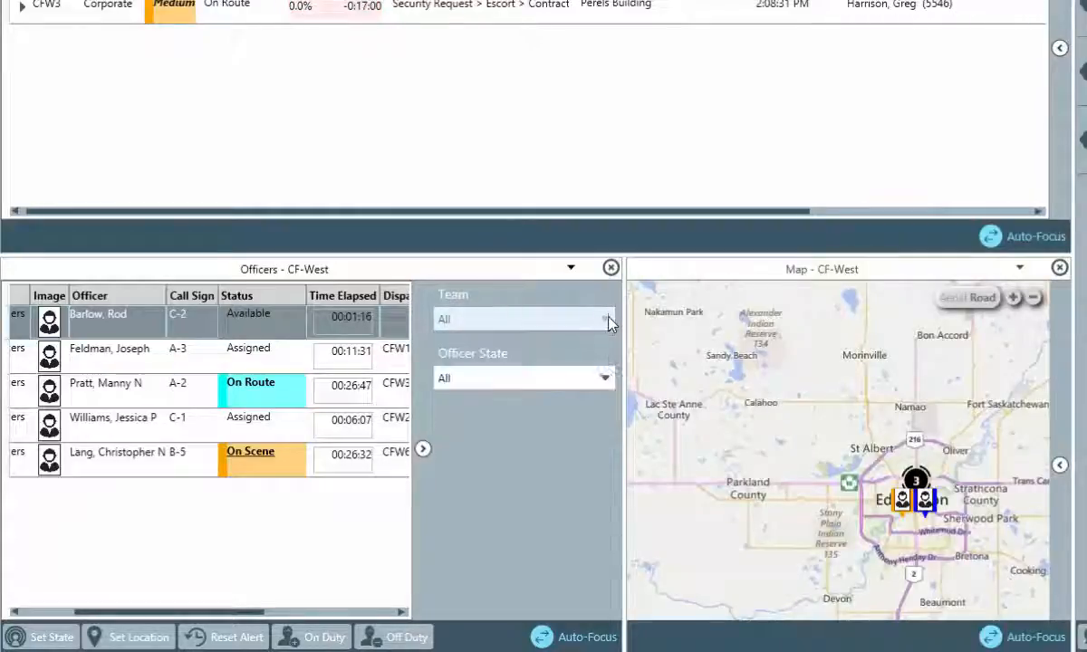
left_click(533, 384)
left_click(451, 405)
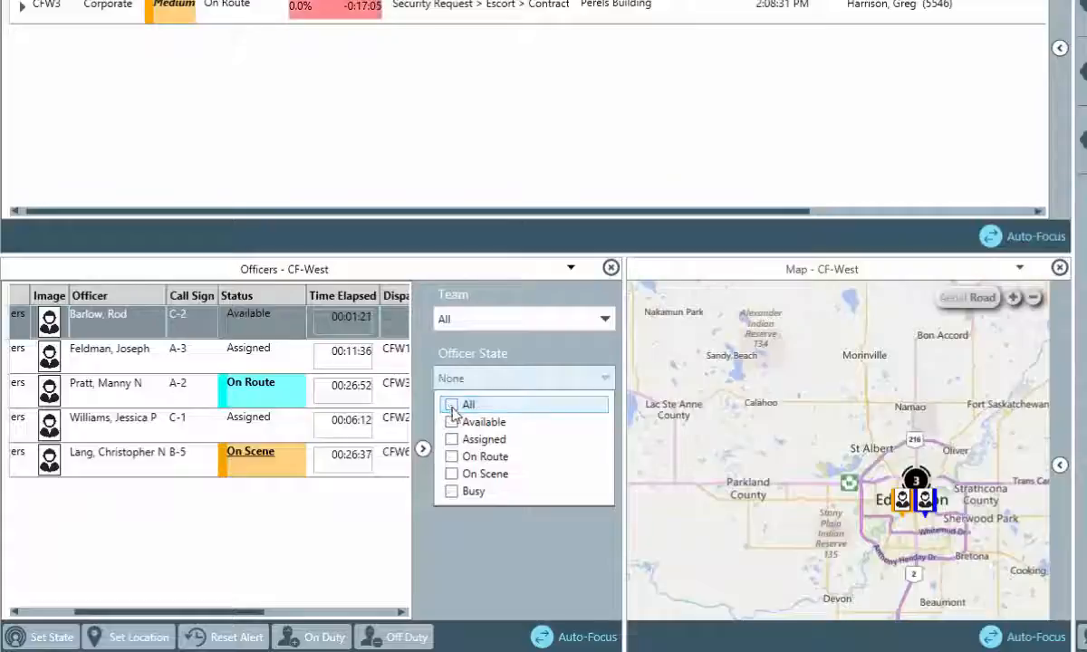
left_click(451, 440)
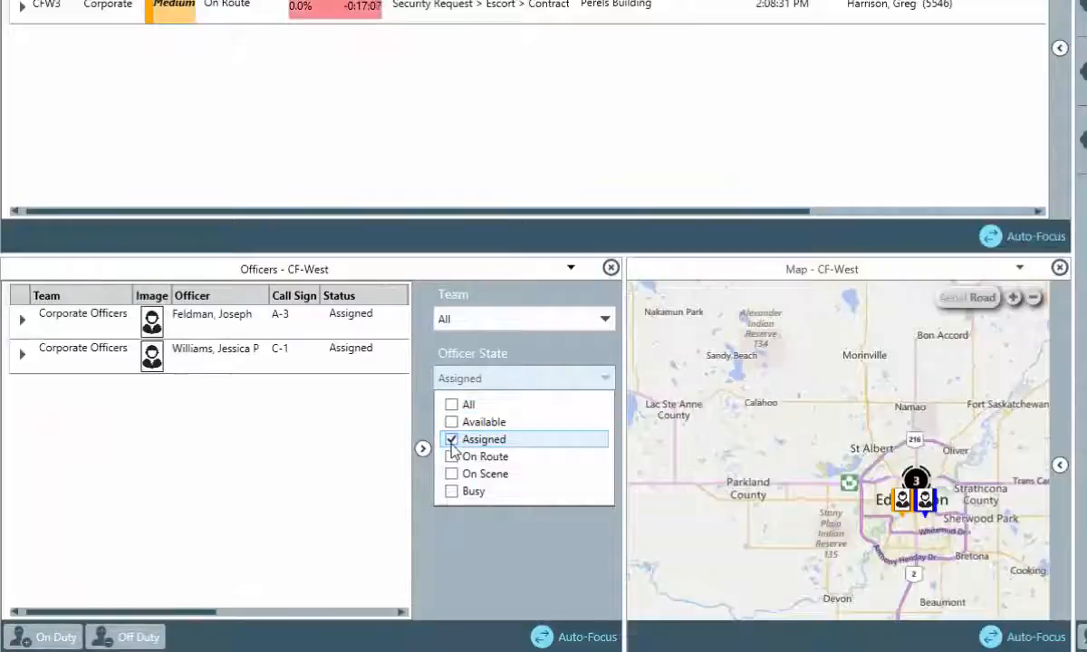
left_click(452, 457)
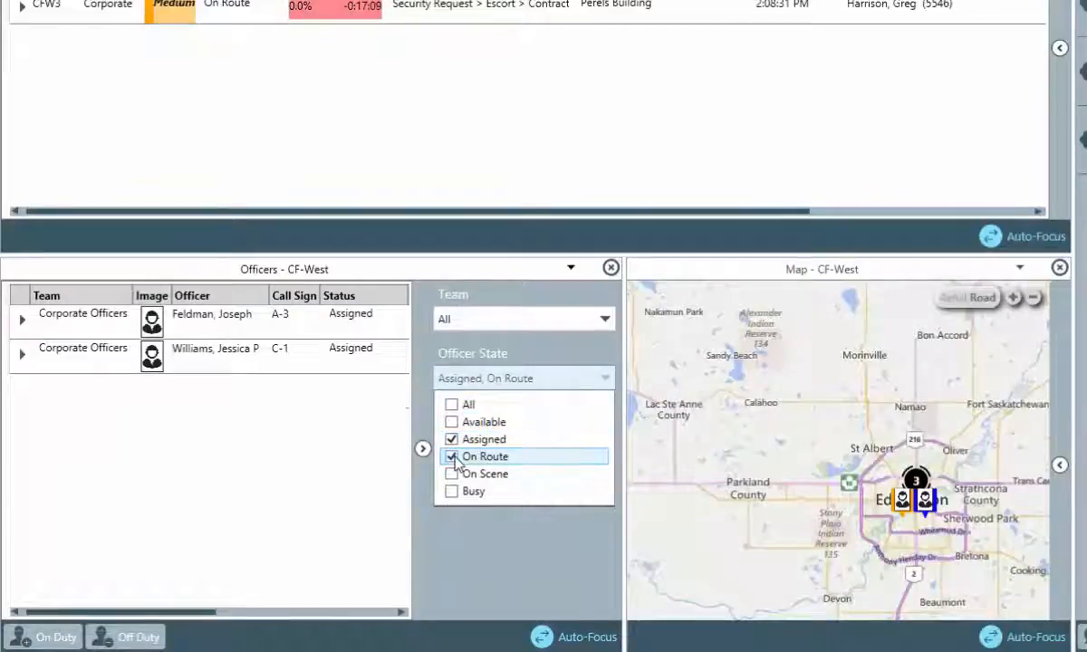
left_click(452, 406)
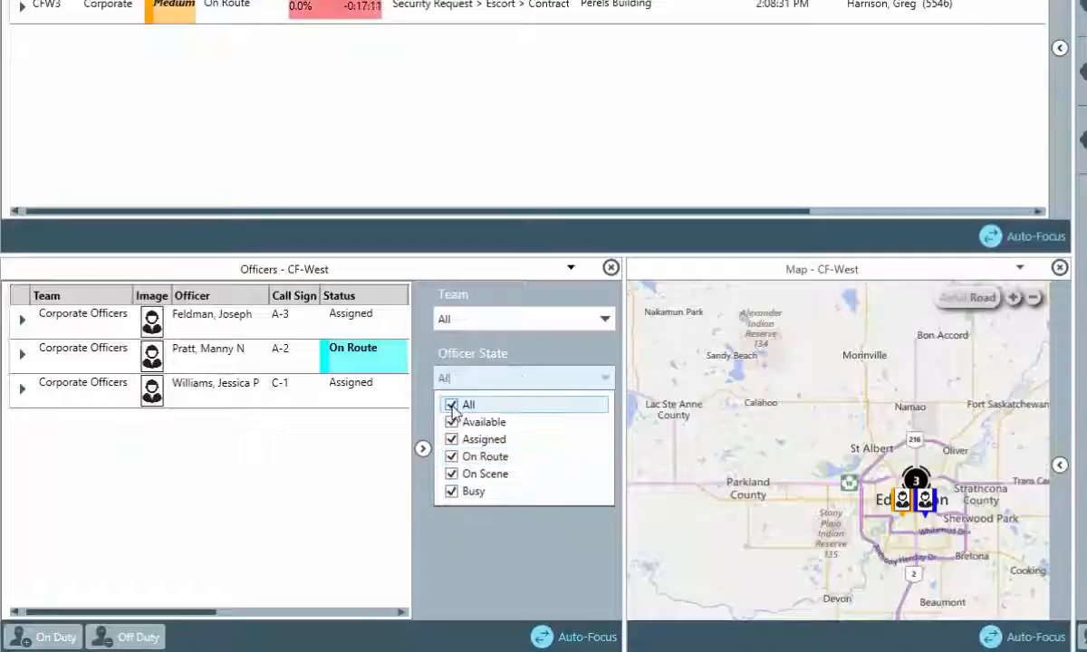
left_click(429, 452)
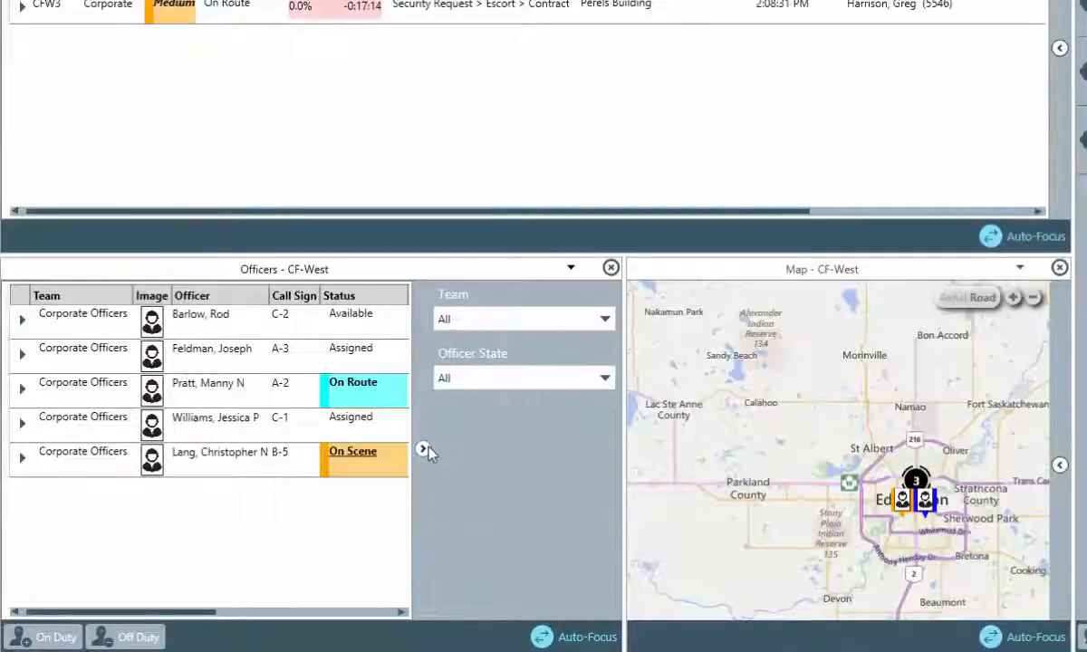
left_click(423, 450)
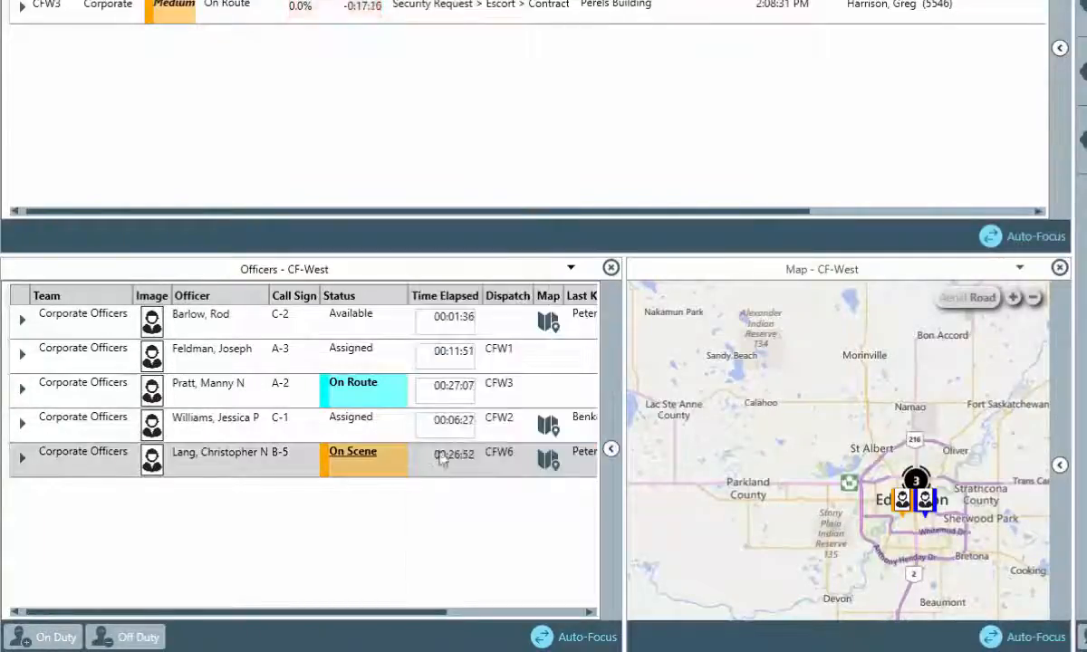
Confirm the map's Tasks, Officers, Dispatches and Locations filters are all set to All, then collapse the pane.
left_click(1060, 465)
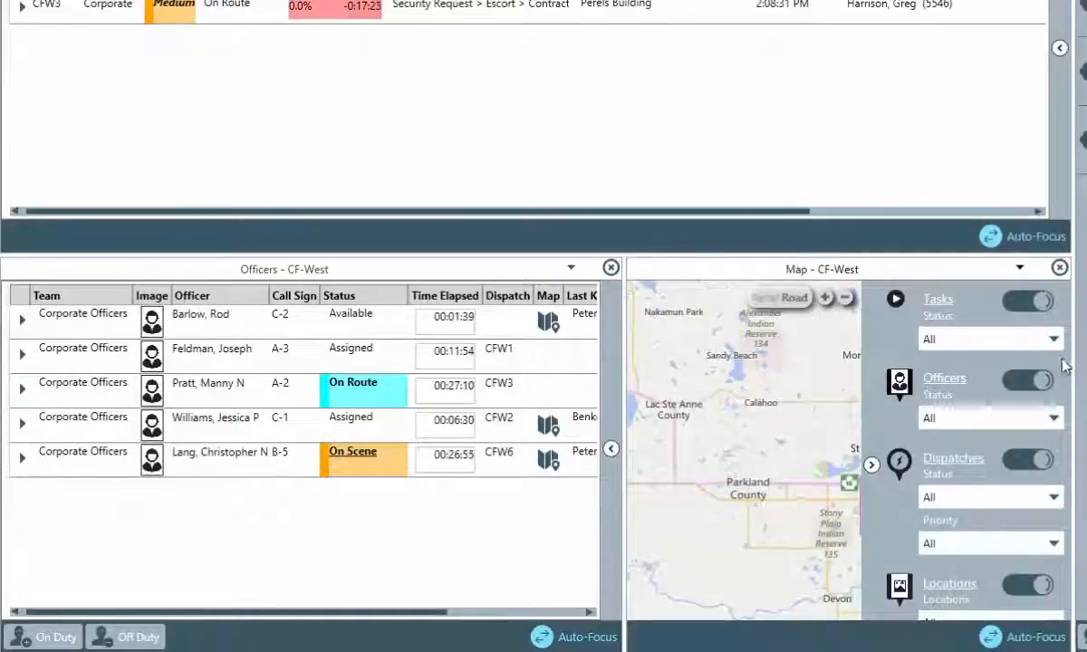
left_click(1056, 341)
left_click(1056, 340)
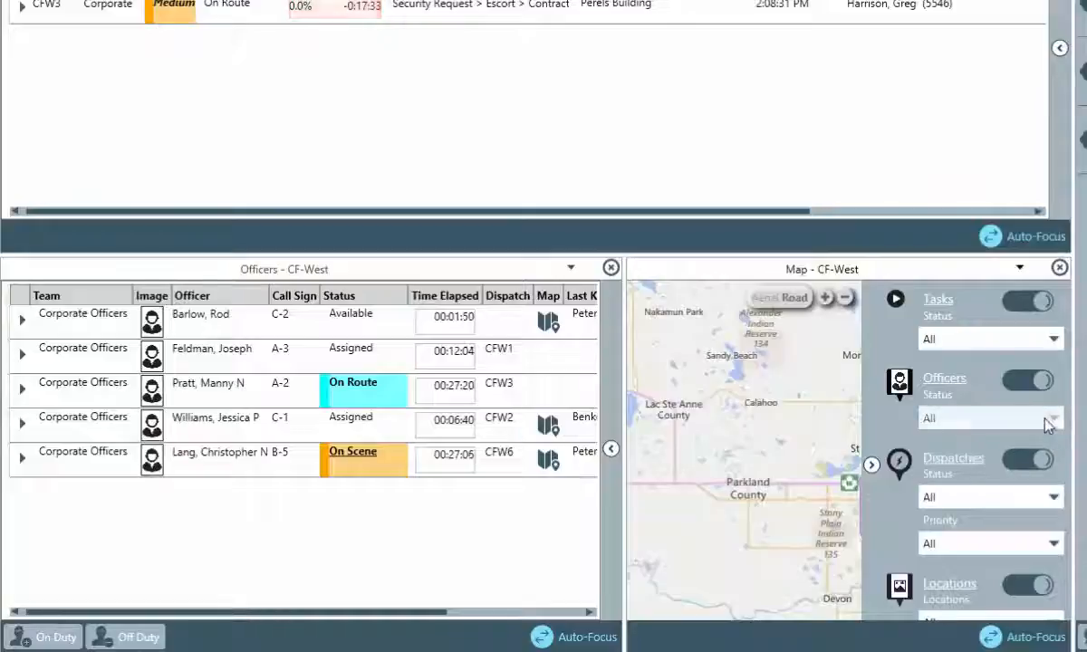
left_click(1053, 421)
left_click(1043, 425)
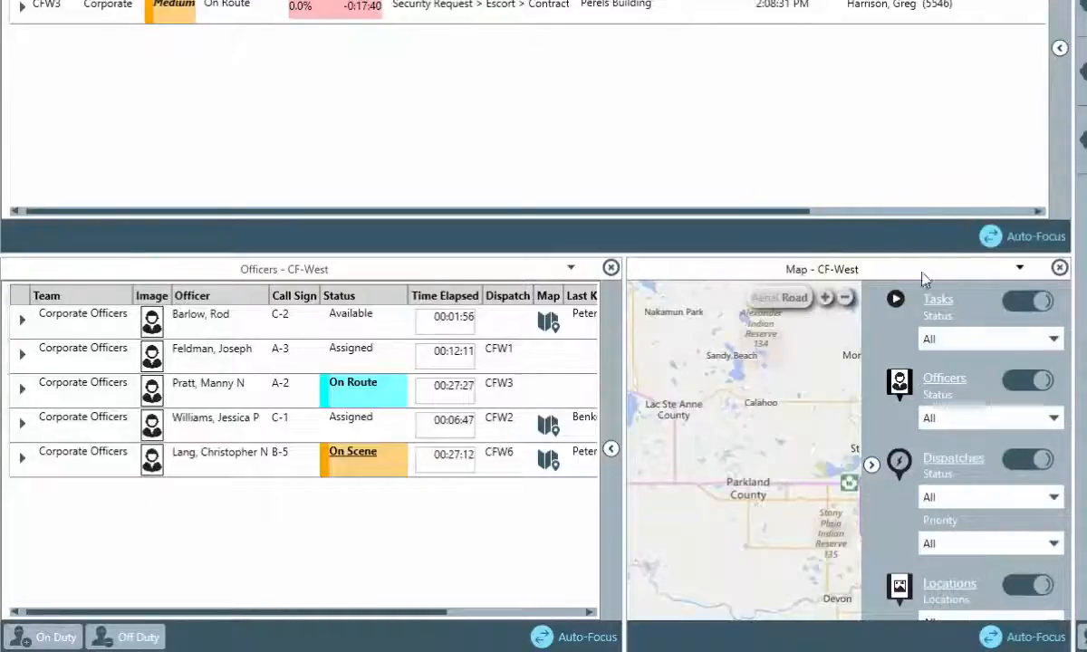
left_click_drag(869, 222, 933, 168)
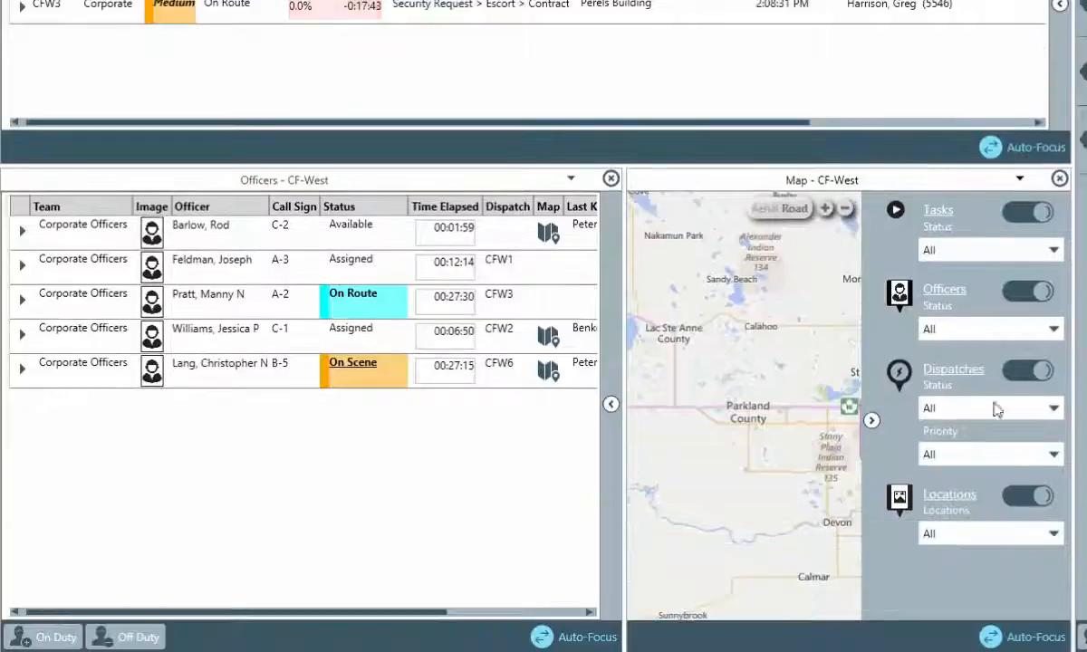
left_click(1049, 536)
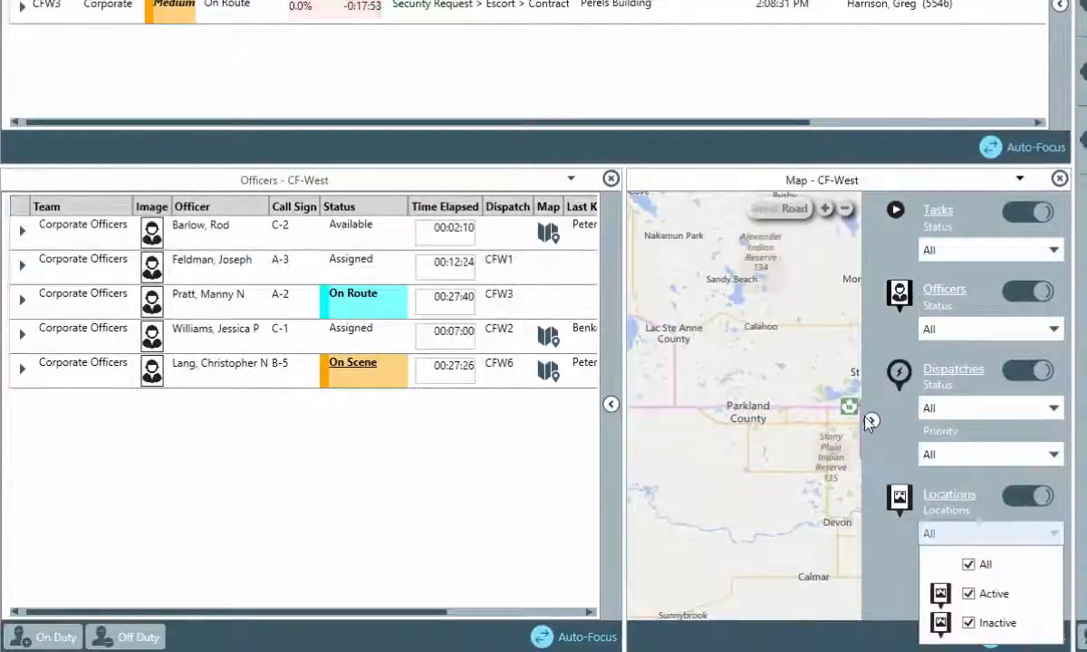
left_click(873, 423)
left_click(872, 422)
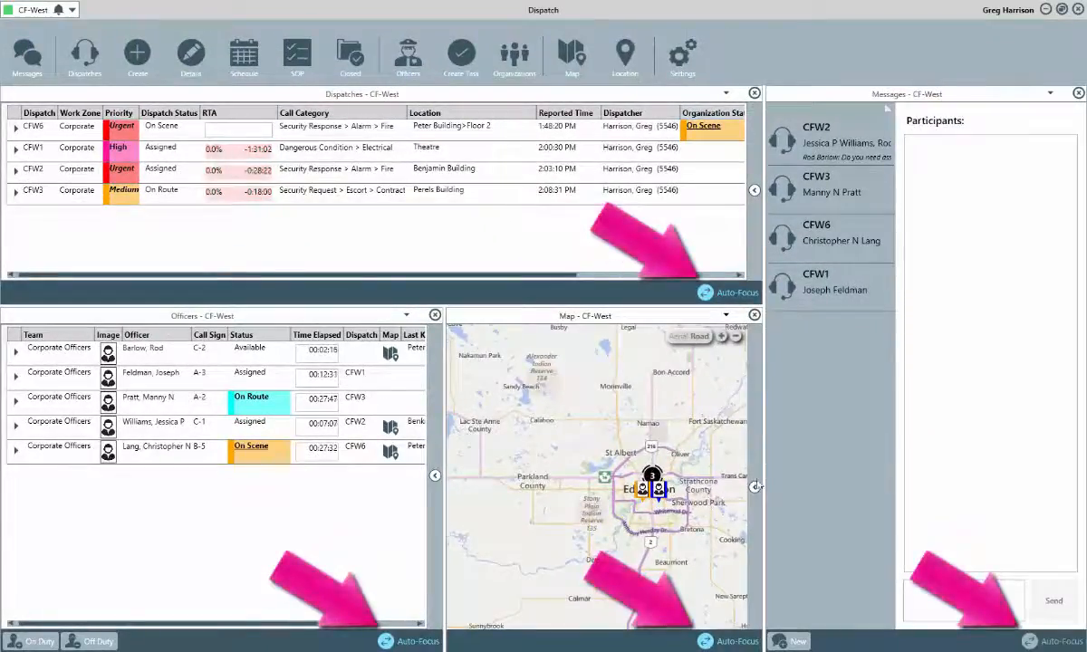
Widen the panels and lengthen the dispatch list, focus the map on CFW2 and CFW3, and expand CFW2's officer.
left_click_drag(775, 473, 865, 473)
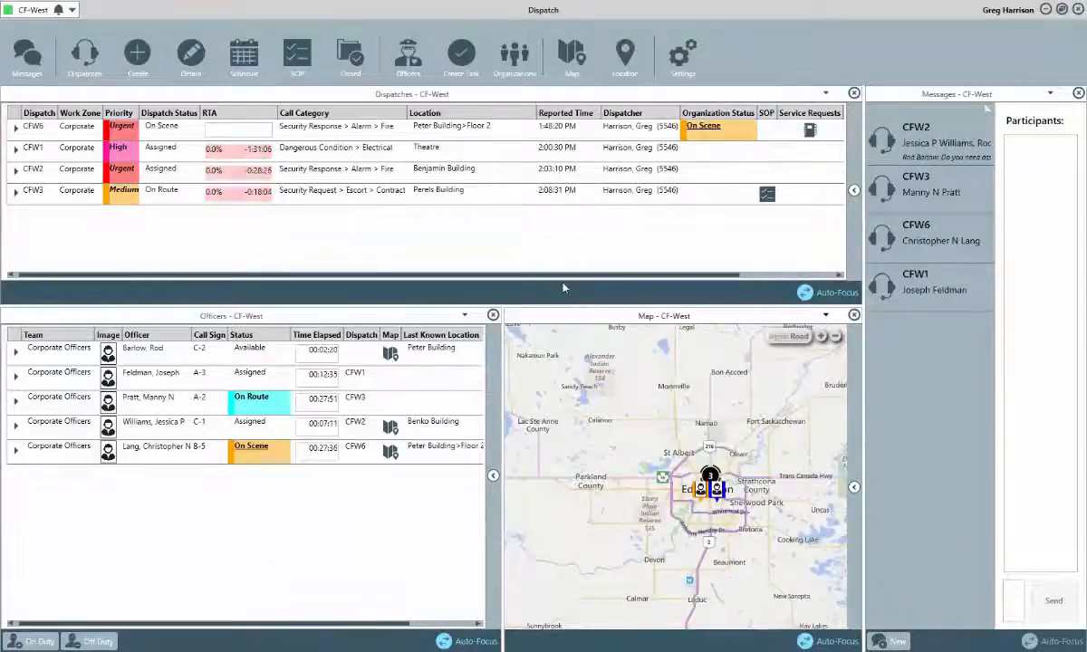
left_click_drag(562, 299, 565, 377)
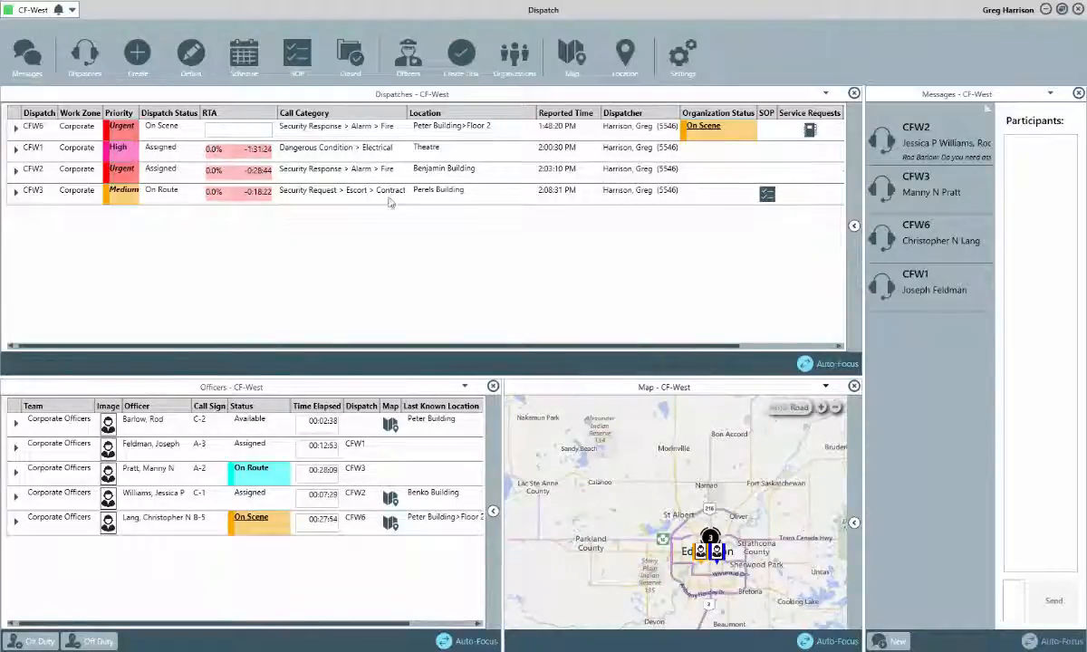
left_click(362, 169)
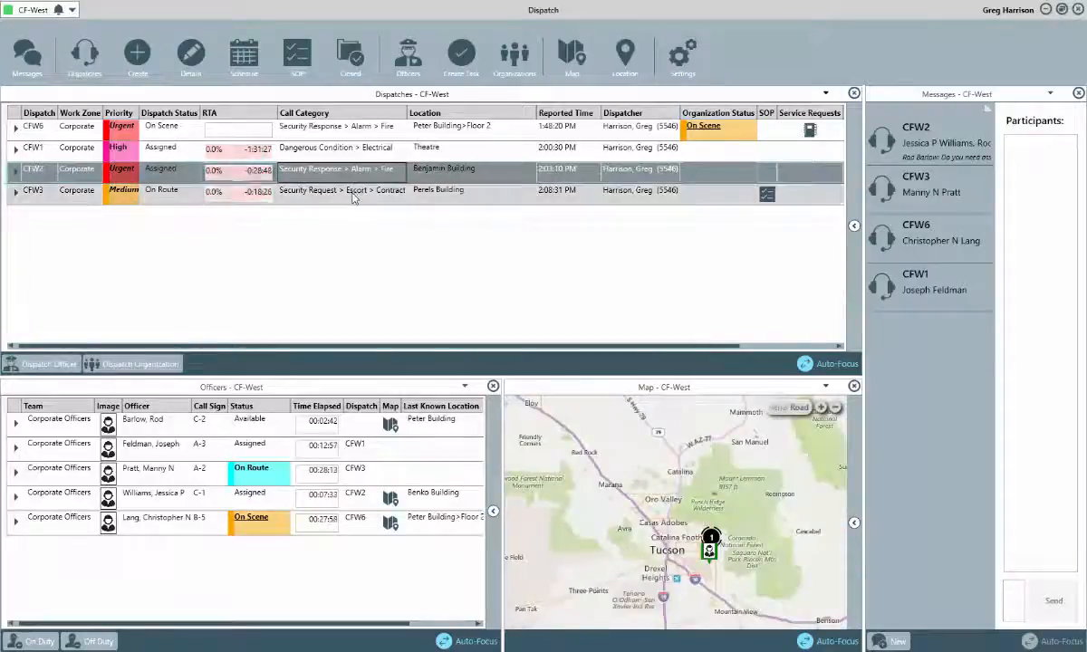
left_click(353, 197)
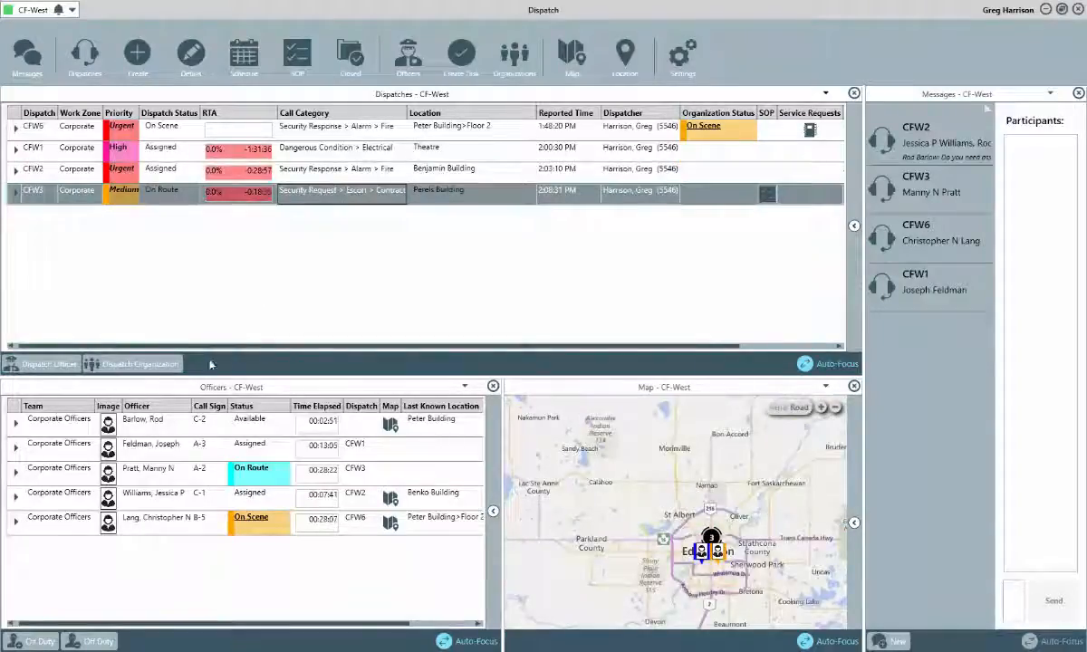
left_click(16, 498)
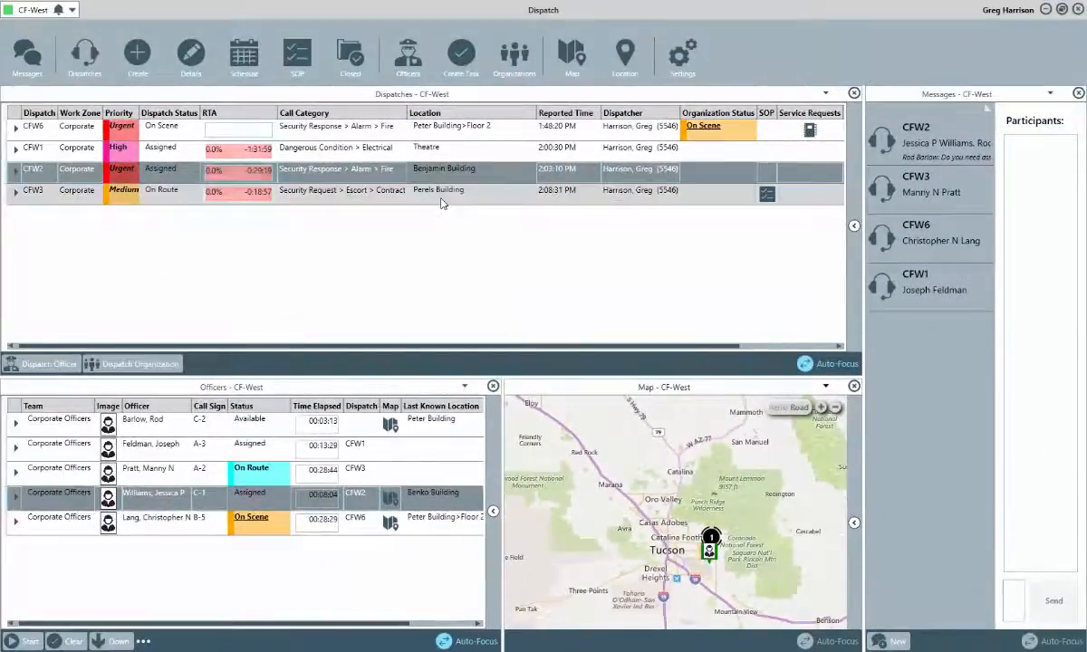
Re-centre the map on CFW3, the Theatre dispatch CFW1, the Benjamin Building dispatch, then CFW3 again.
left_click(441, 202)
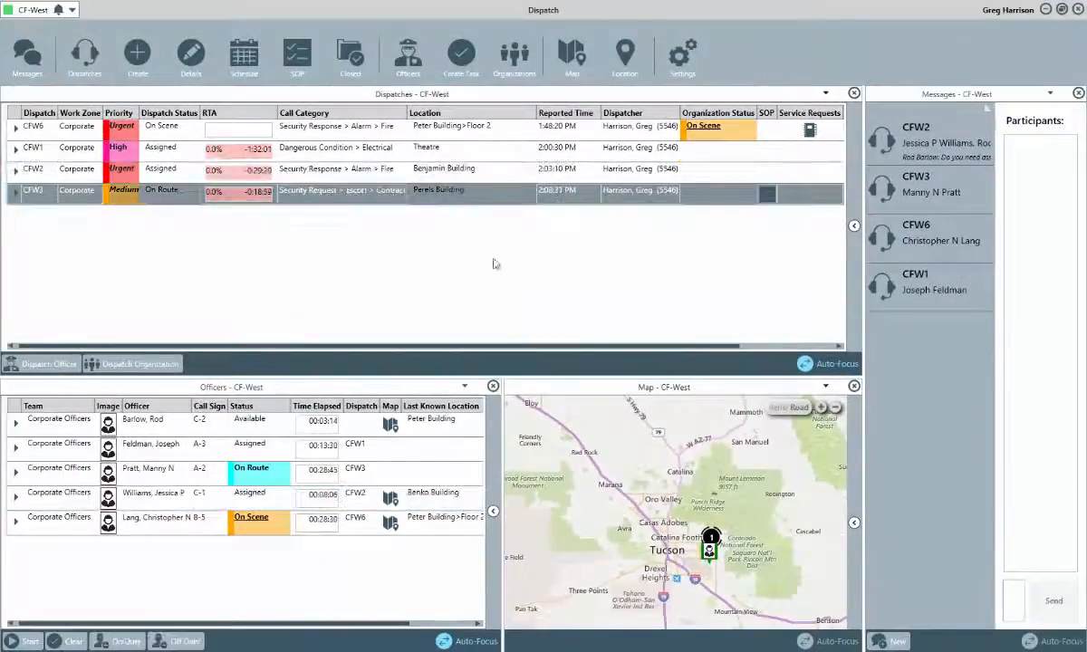
left_click(452, 152)
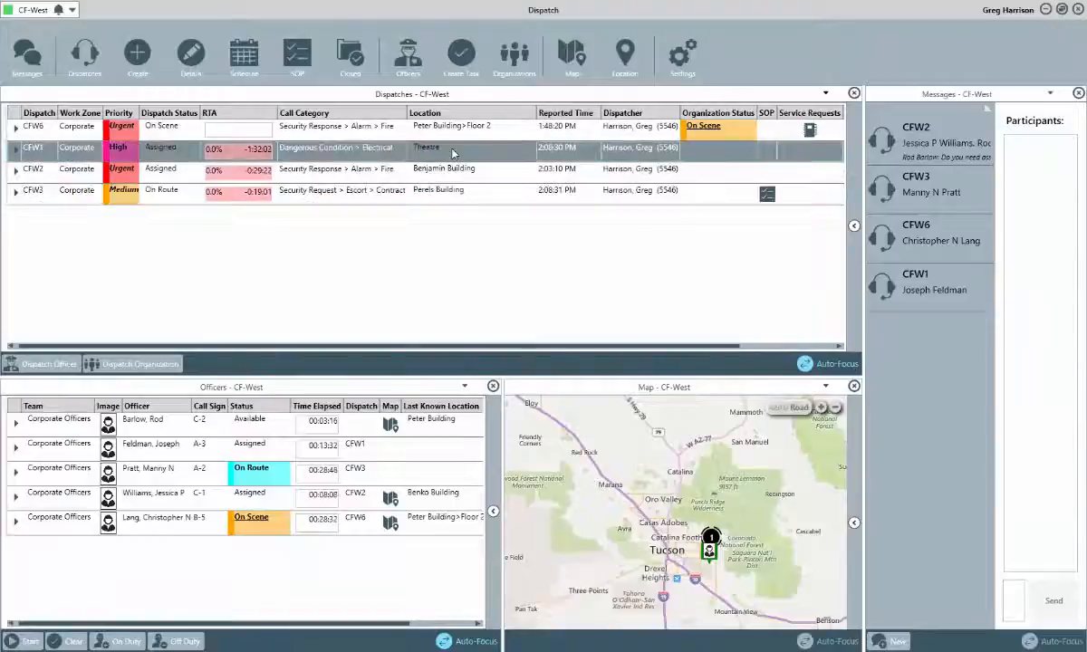
left_click(449, 173)
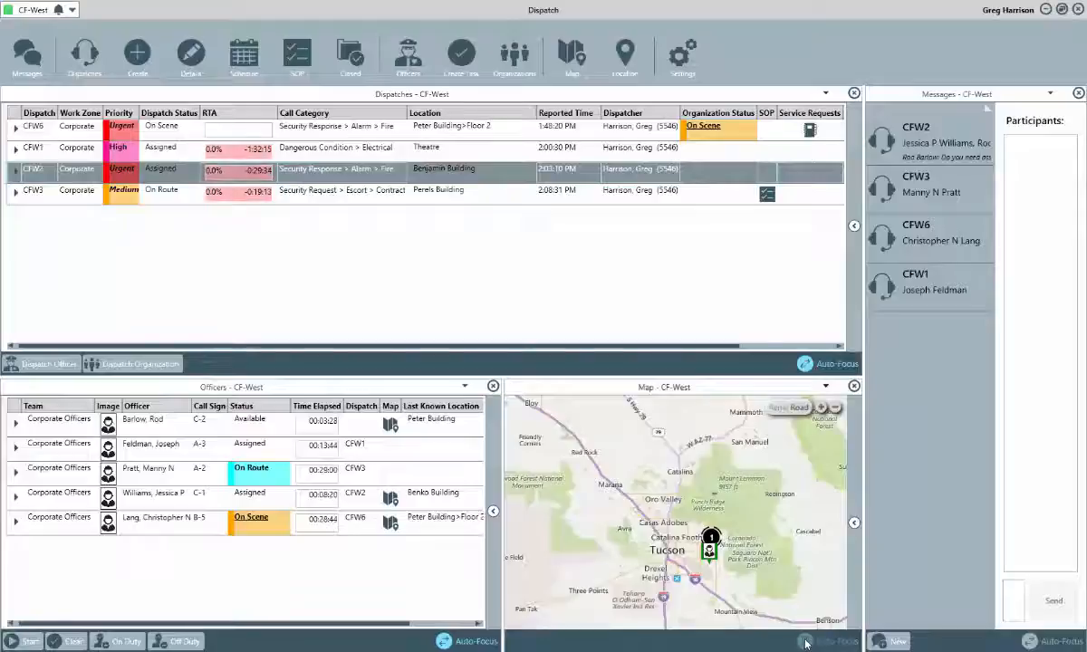
left_click(444, 196)
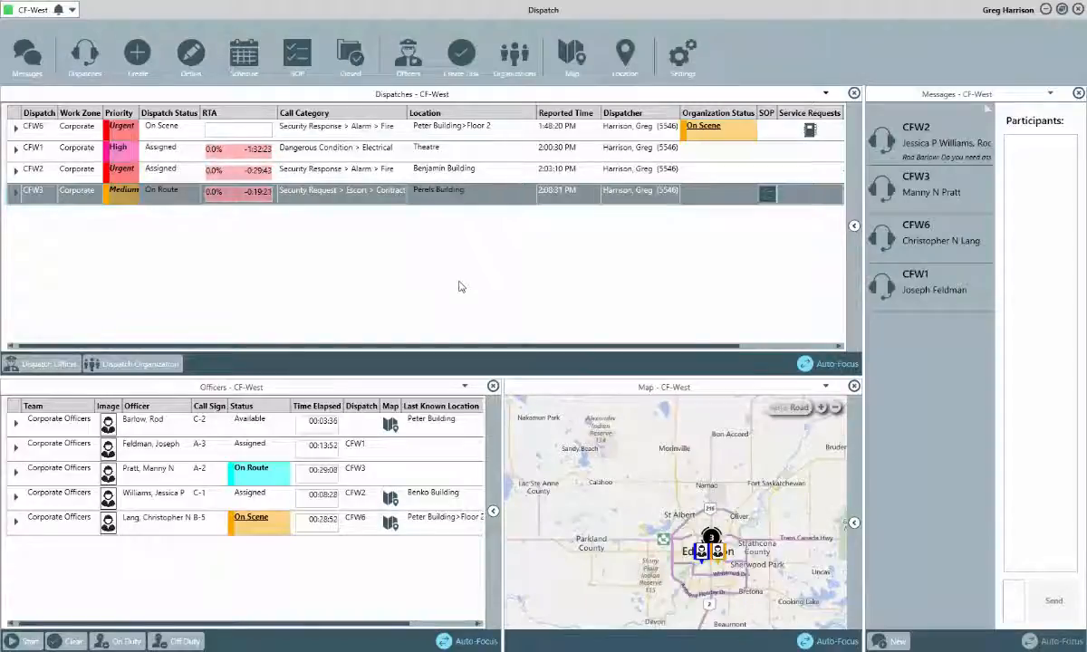
left_click(242, 67)
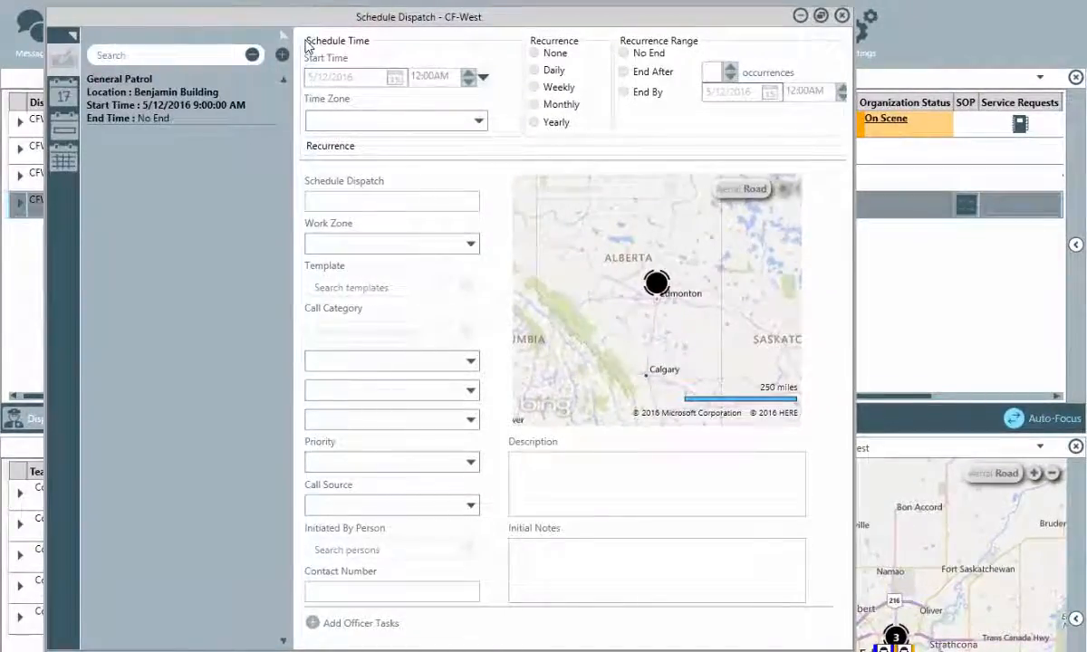
left_click(246, 96)
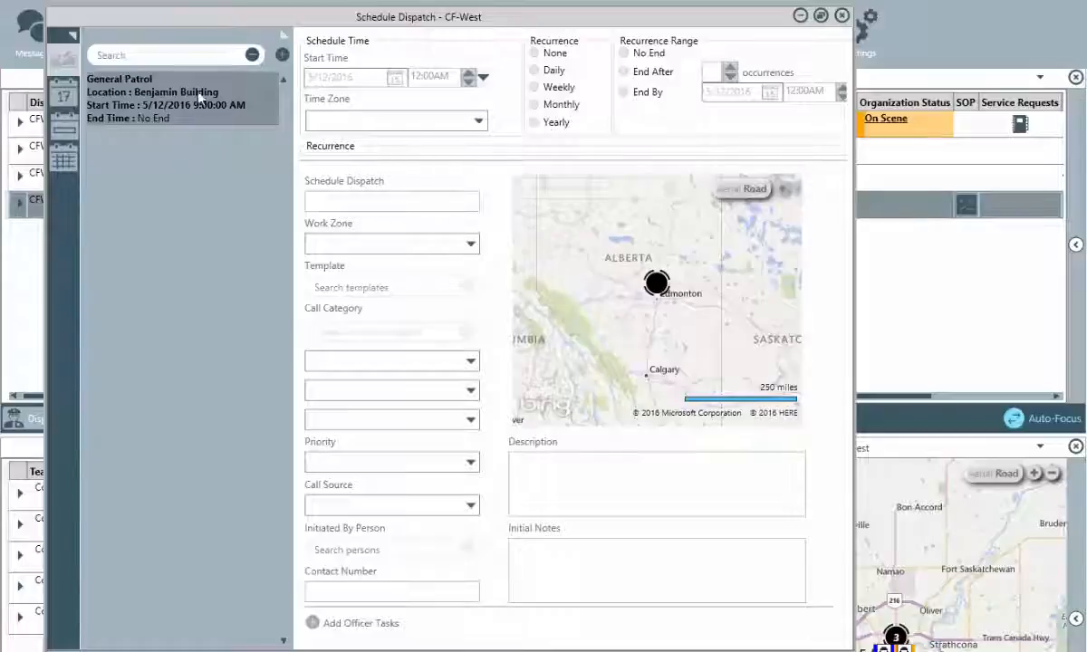
left_click(72, 38)
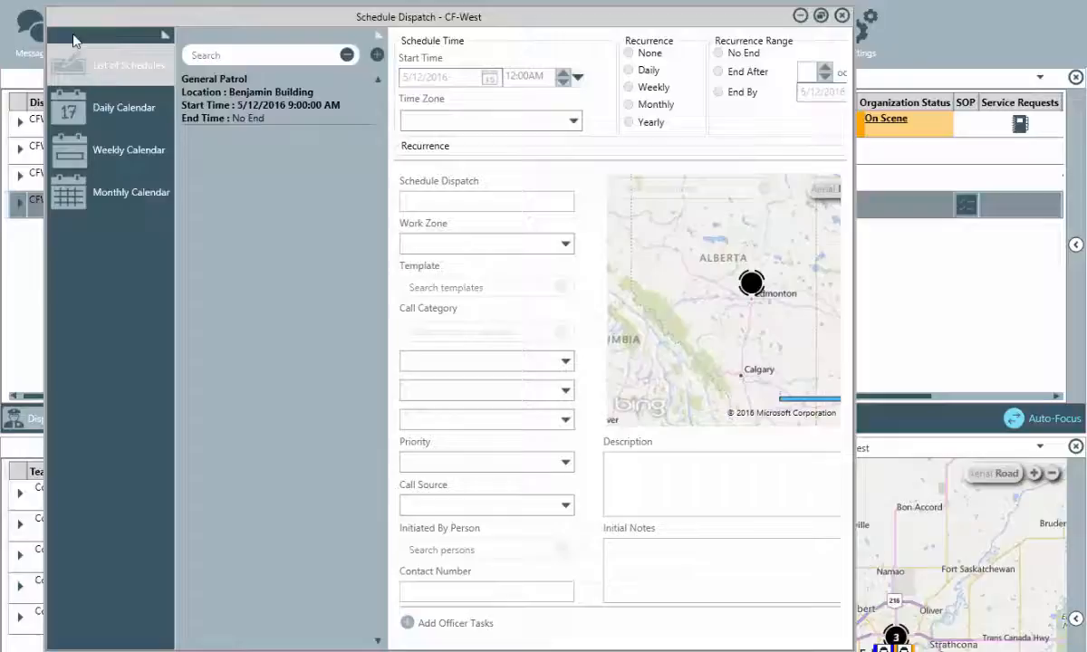
left_click(86, 111)
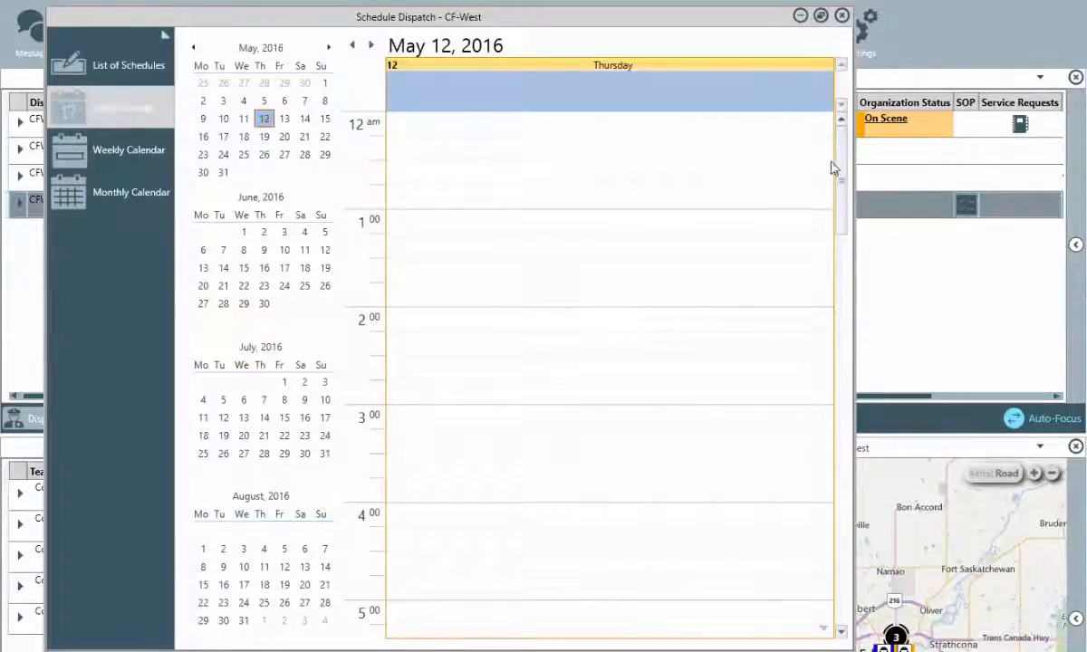
left_click_drag(841, 168, 849, 337)
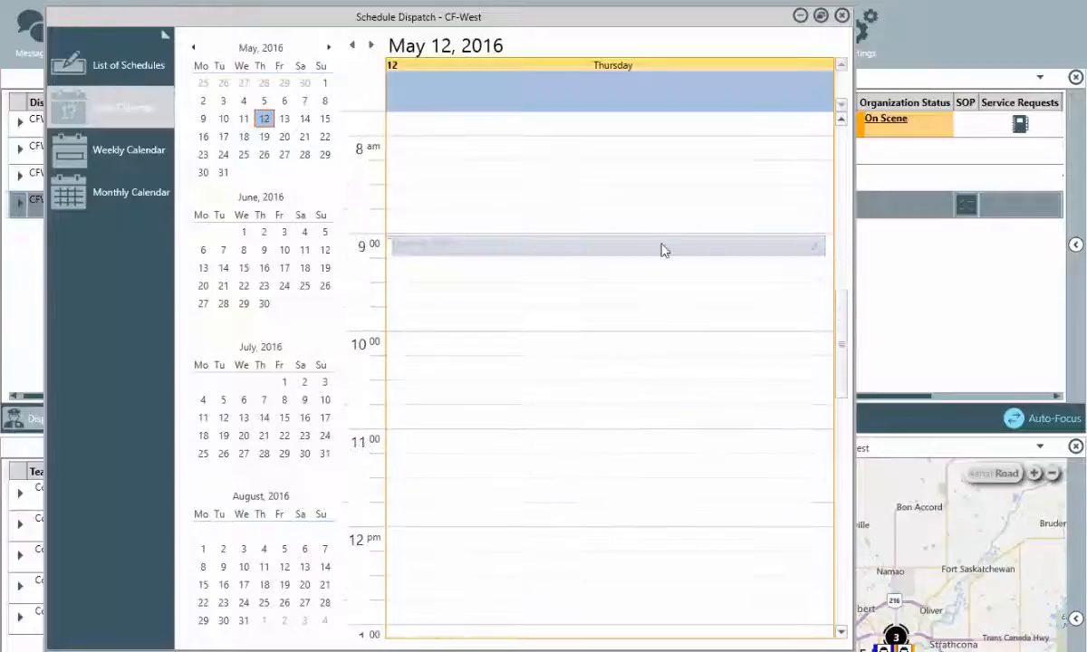
left_click(142, 154)
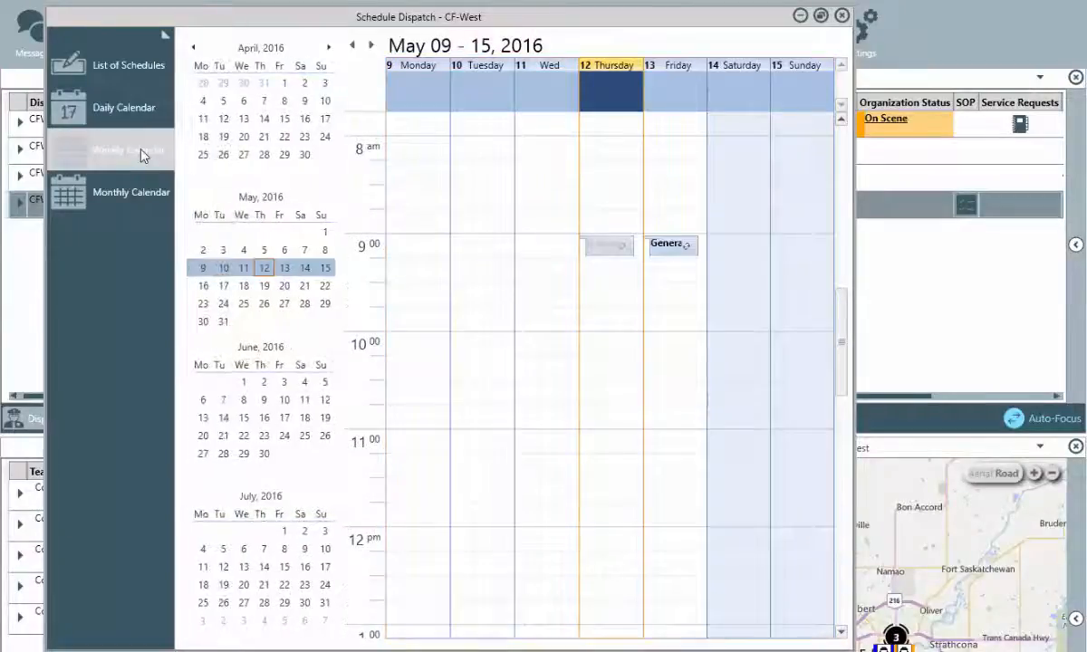
left_click(134, 201)
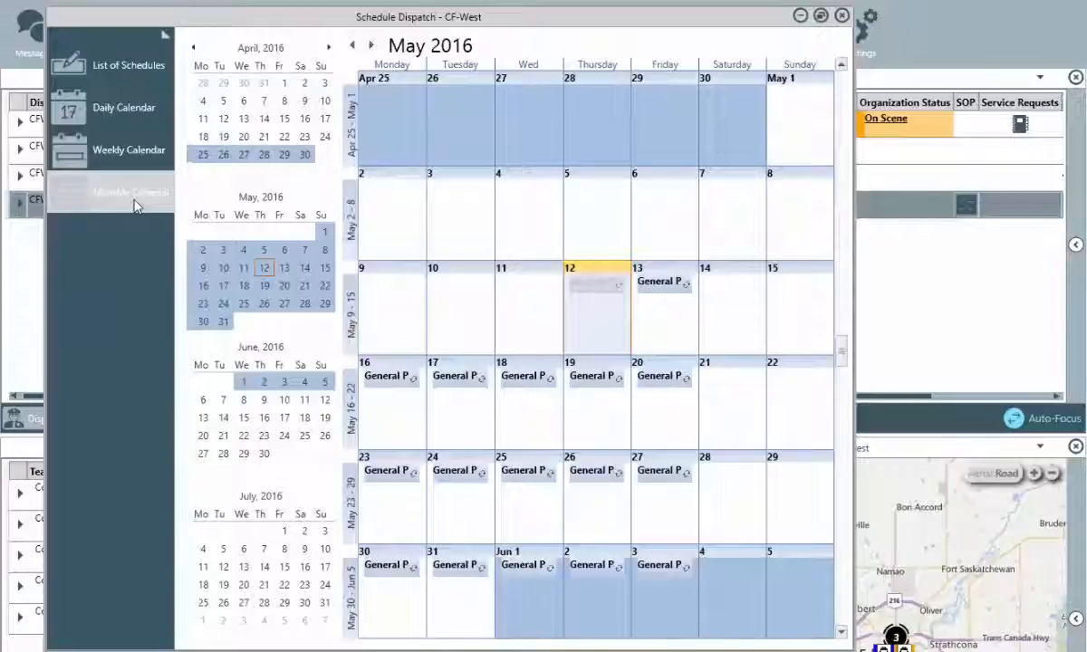
left_click(139, 66)
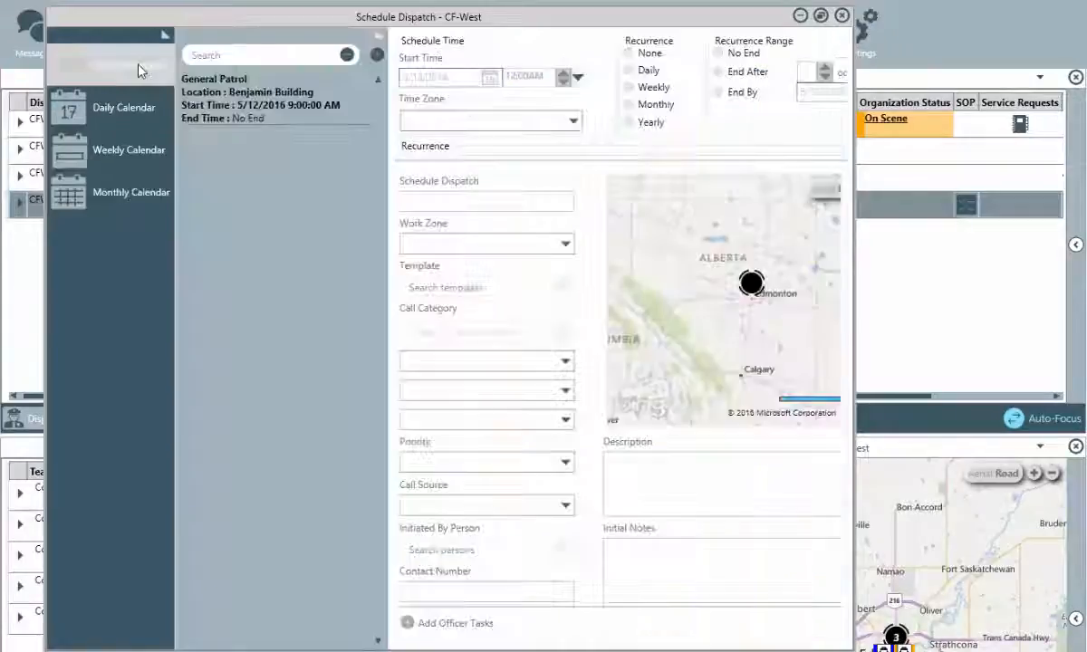
left_click(163, 36)
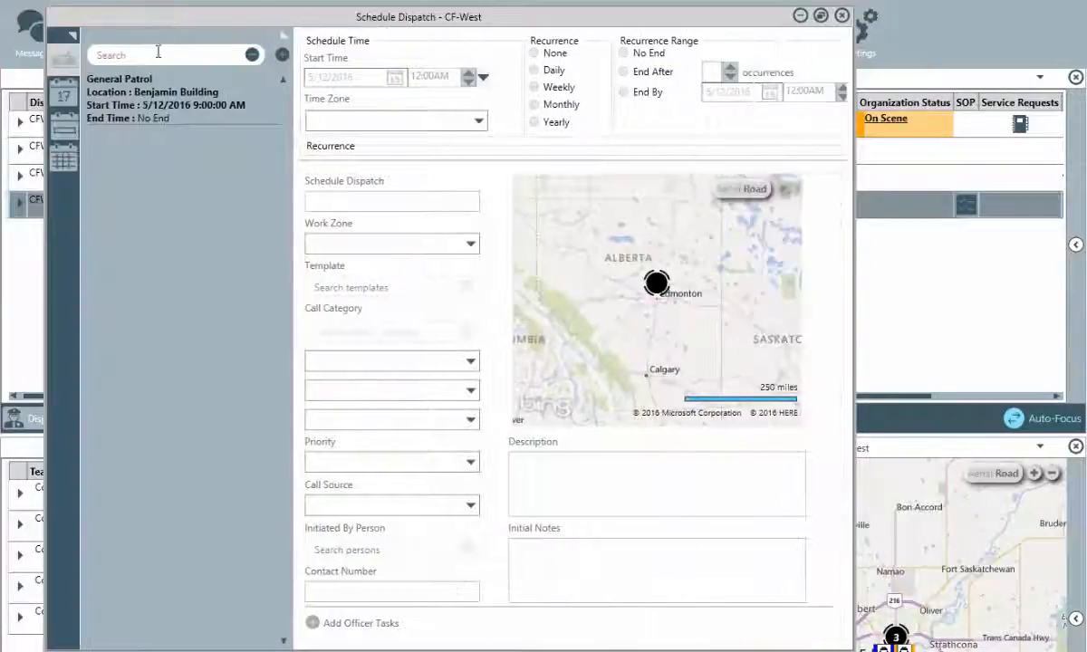
Start a new scheduled dispatch named 'Parking lot patrol' under Security Request > Parking.
left_click(284, 55)
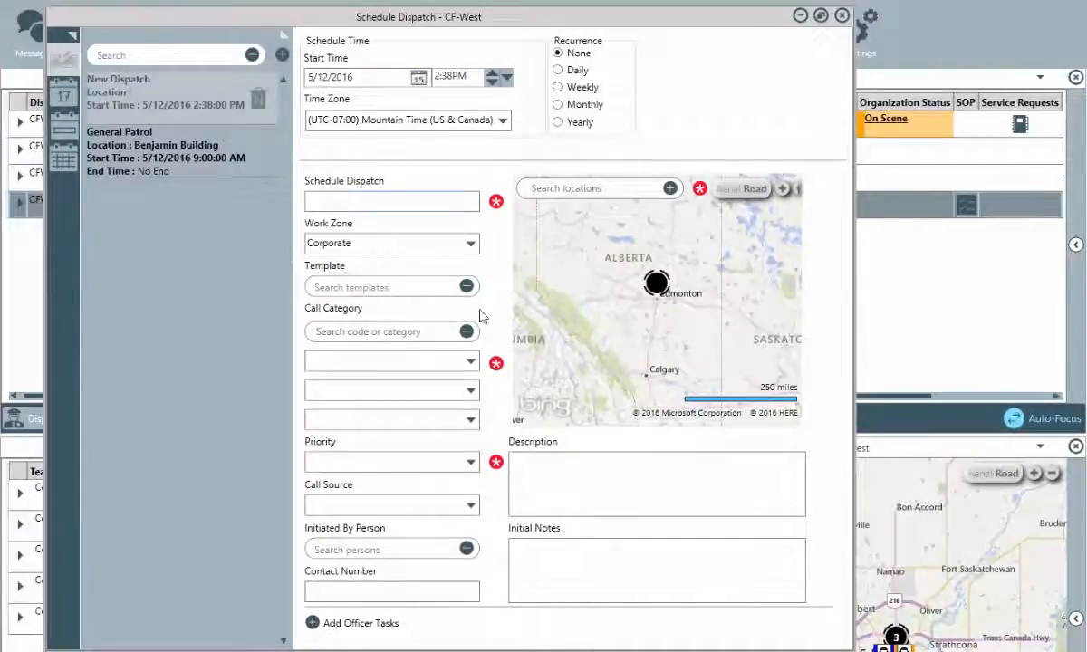
left_click(473, 361)
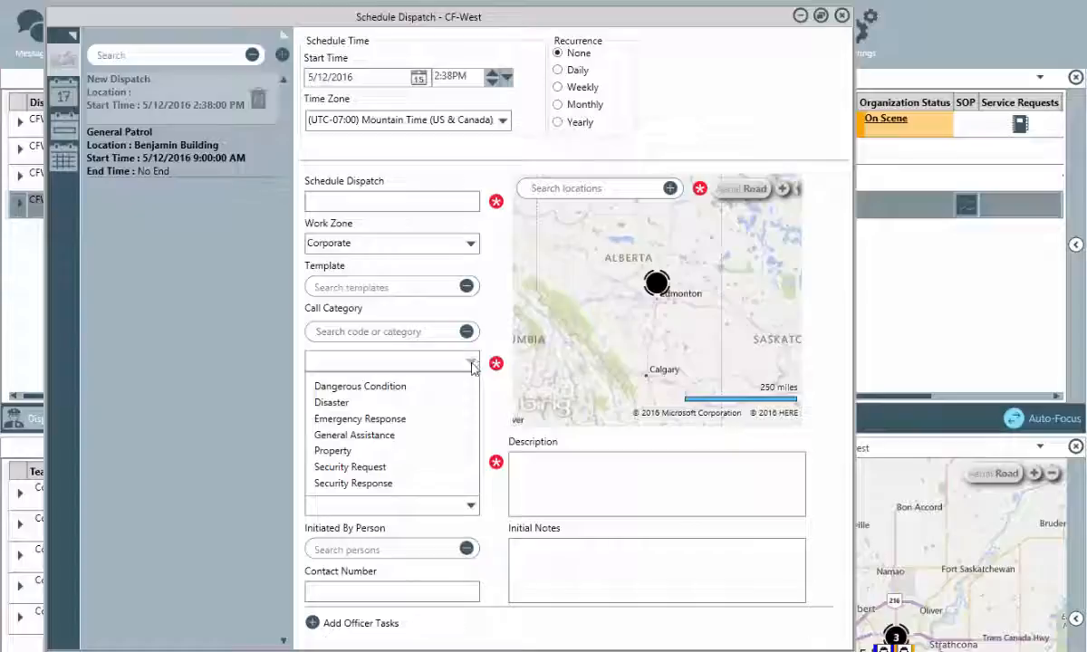
left_click(455, 468)
left_click(472, 390)
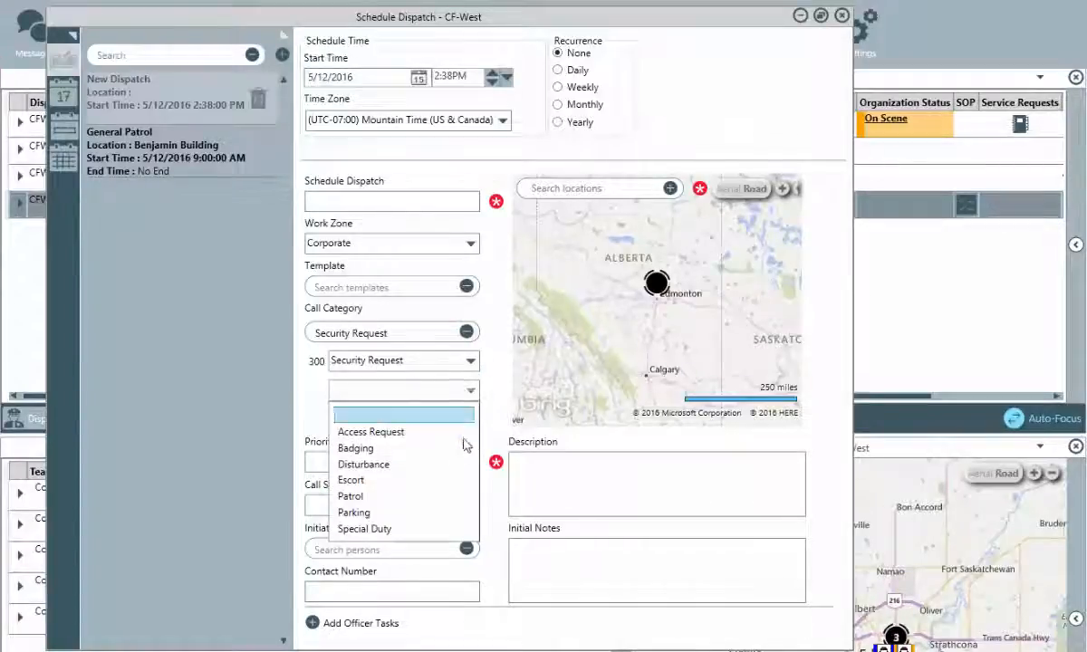
left_click(451, 513)
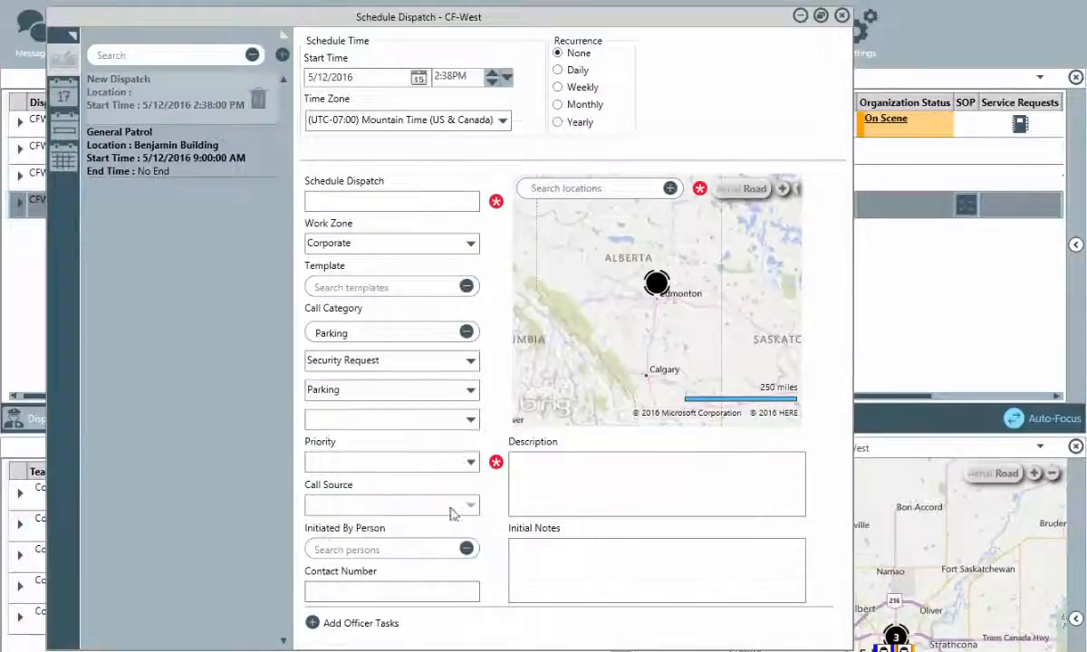
left_click(388, 203)
type("Parking lot patrol")
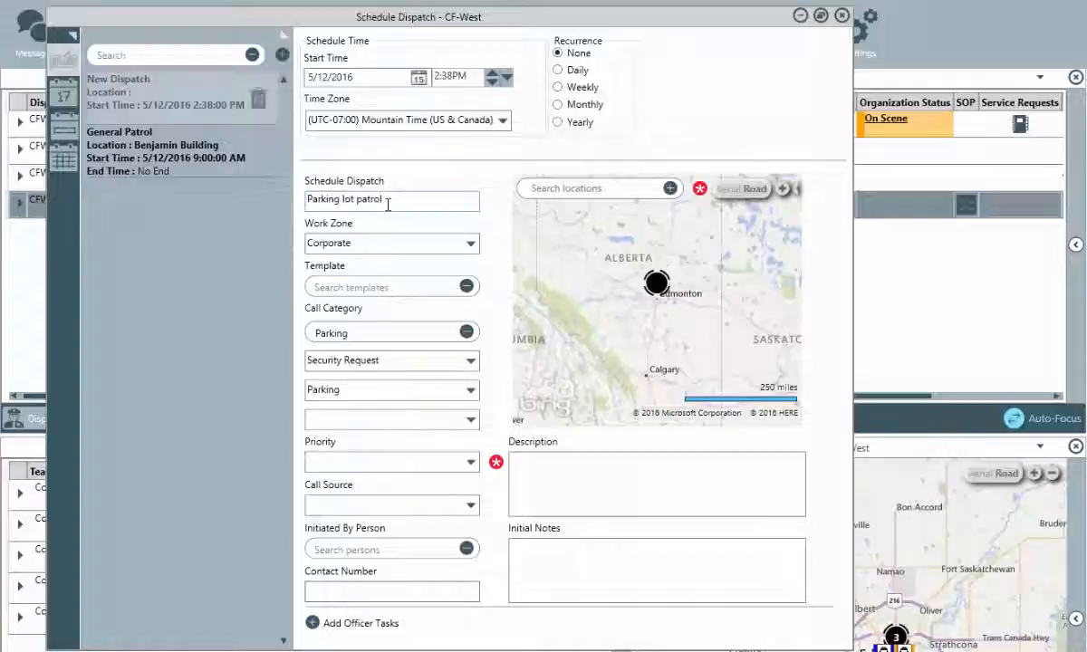
Give it Medium priority, location Peter Building, and the task 'General parking lot patrol'.
left_click(471, 464)
left_click(461, 518)
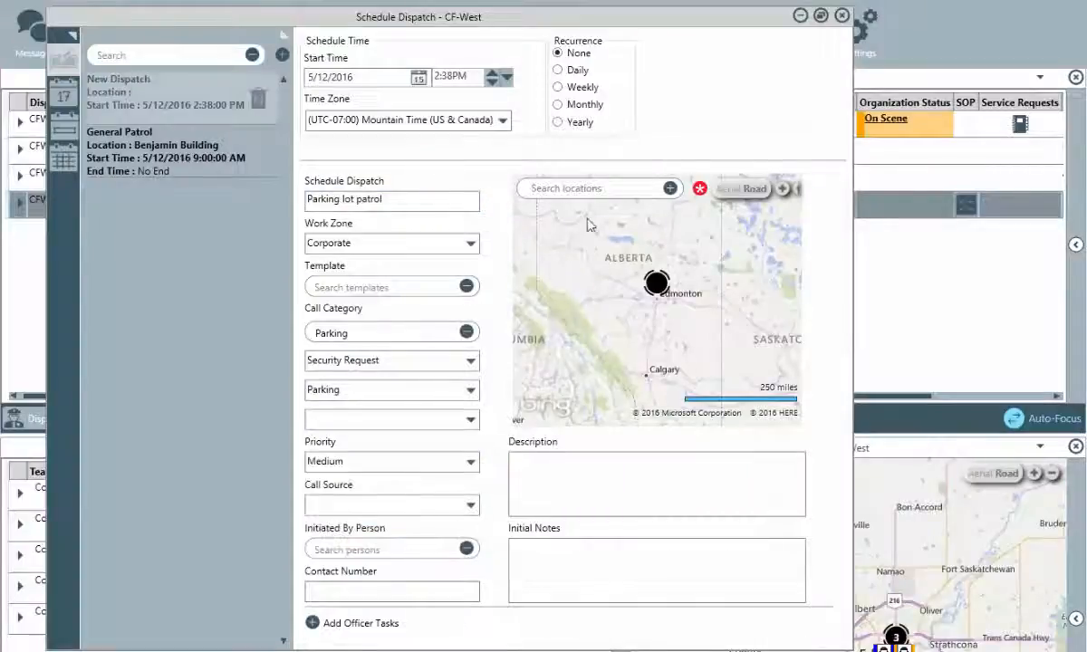
left_click(586, 188)
type("p")
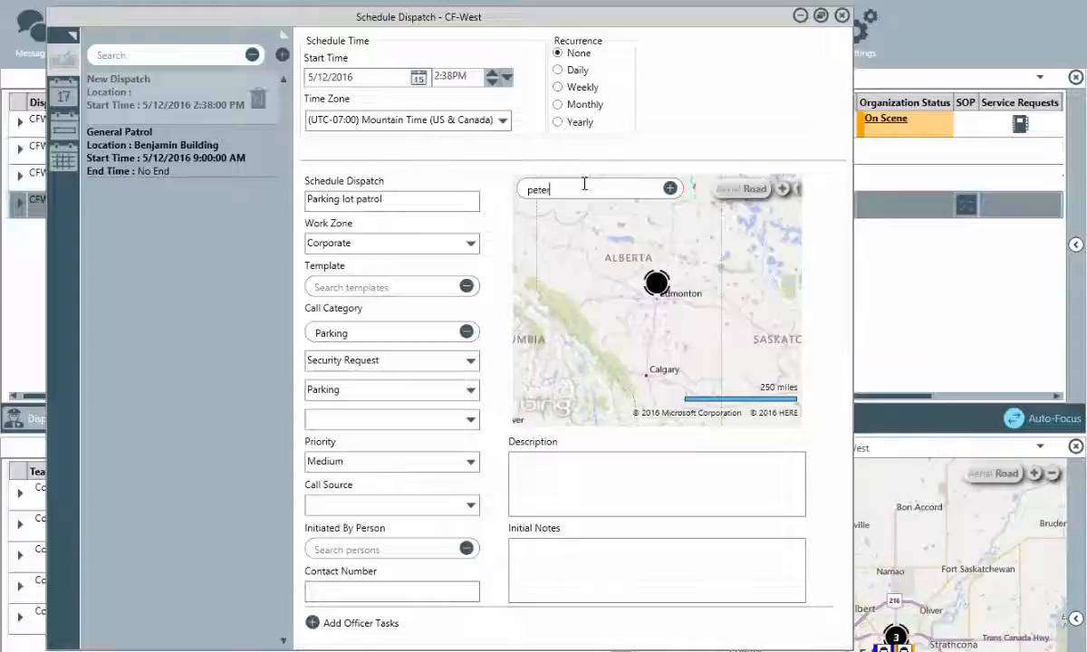
type("eter")
key("Return")
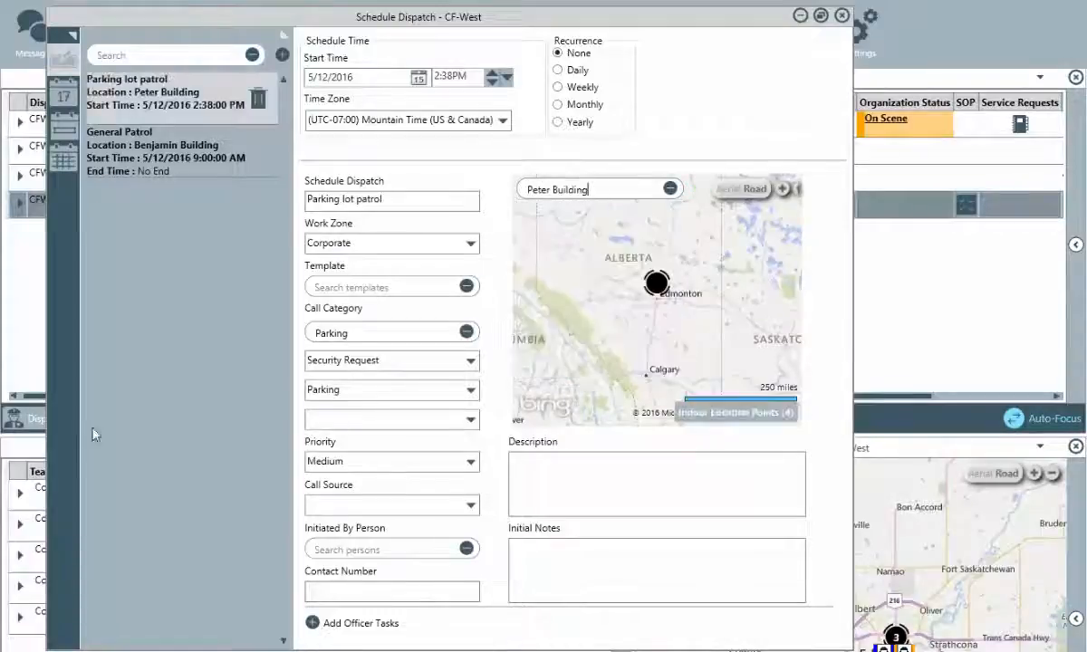
left_click(312, 623)
type("General parking lot patrol")
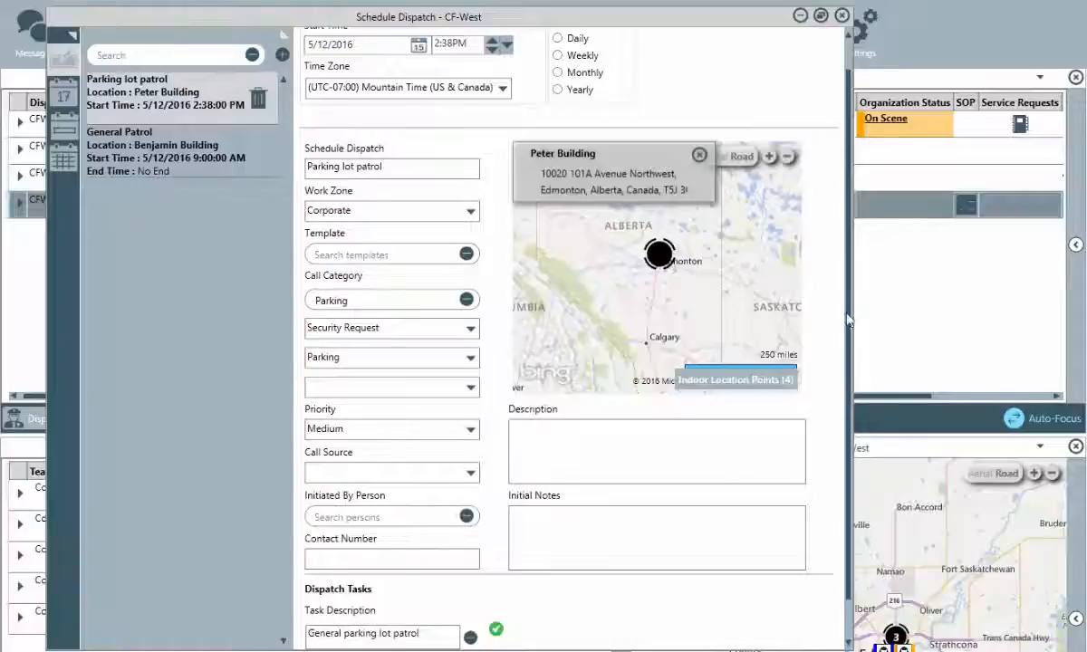
scroll(847, 319, "up", 1)
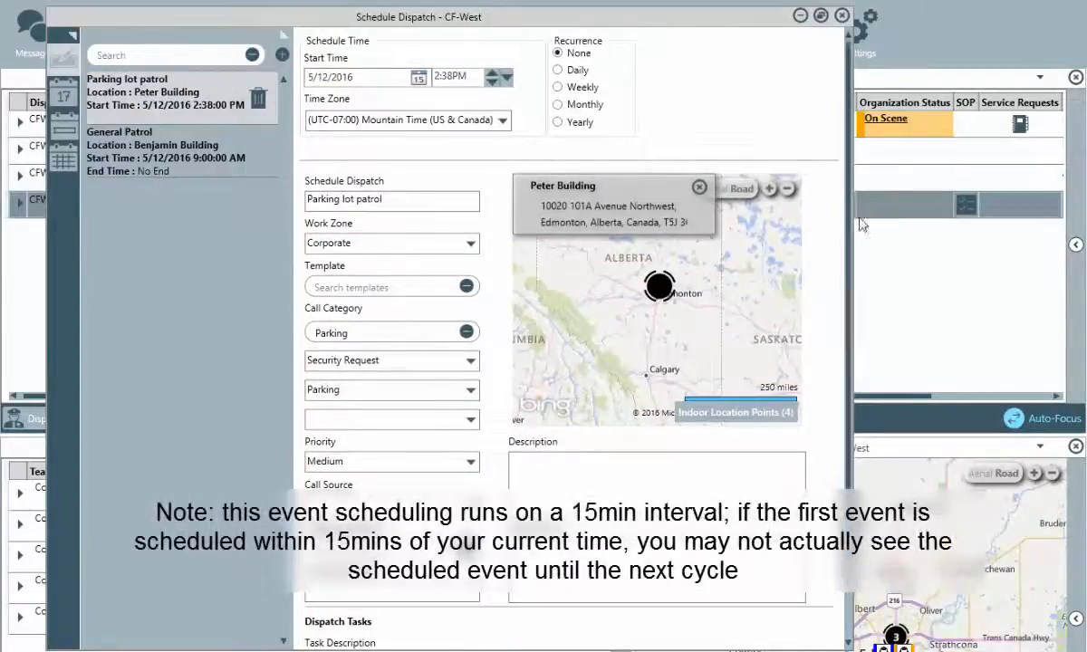
Set the patrol to start 5/13/2016 at 12:00PM, recurring Daily with No End.
left_click(419, 79)
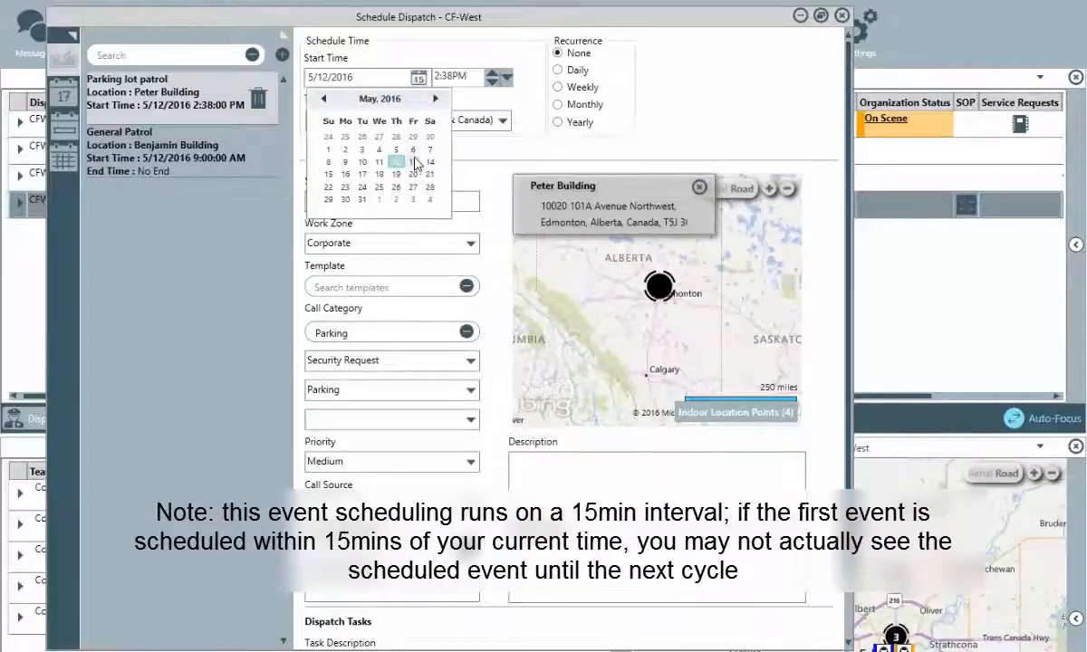
left_click(414, 162)
left_click(506, 79)
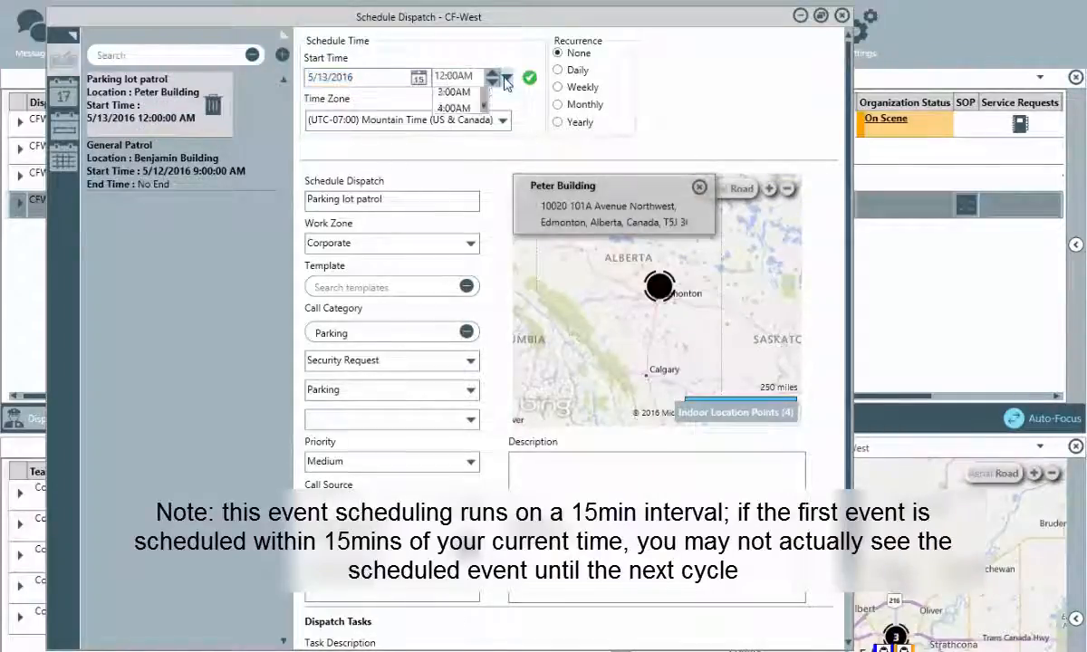
left_click_drag(487, 111, 488, 135)
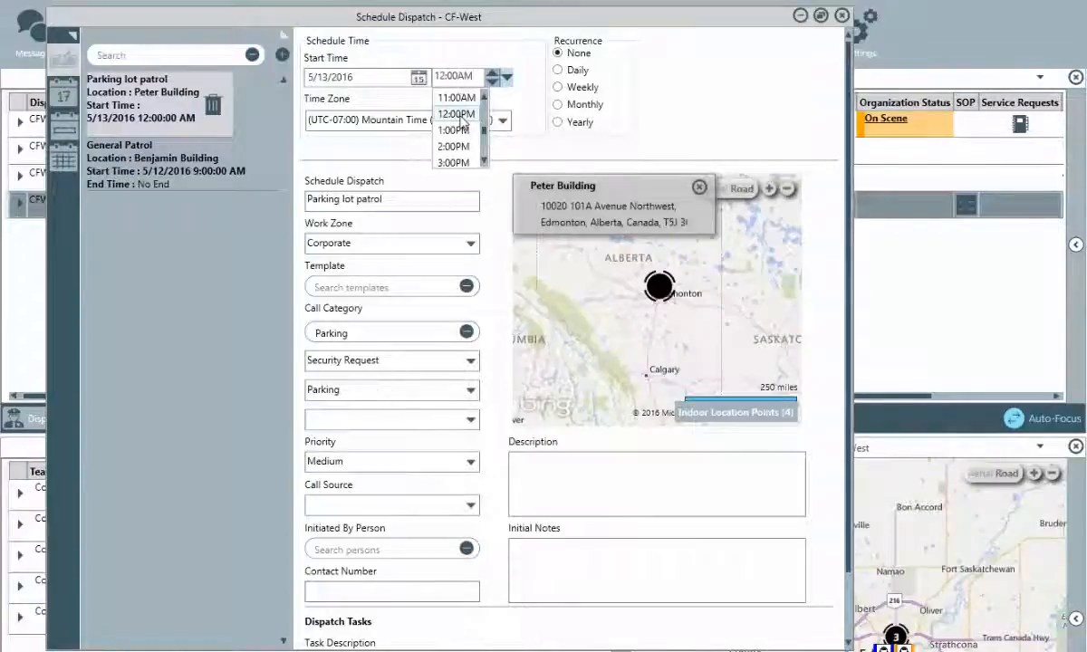
left_click(457, 115)
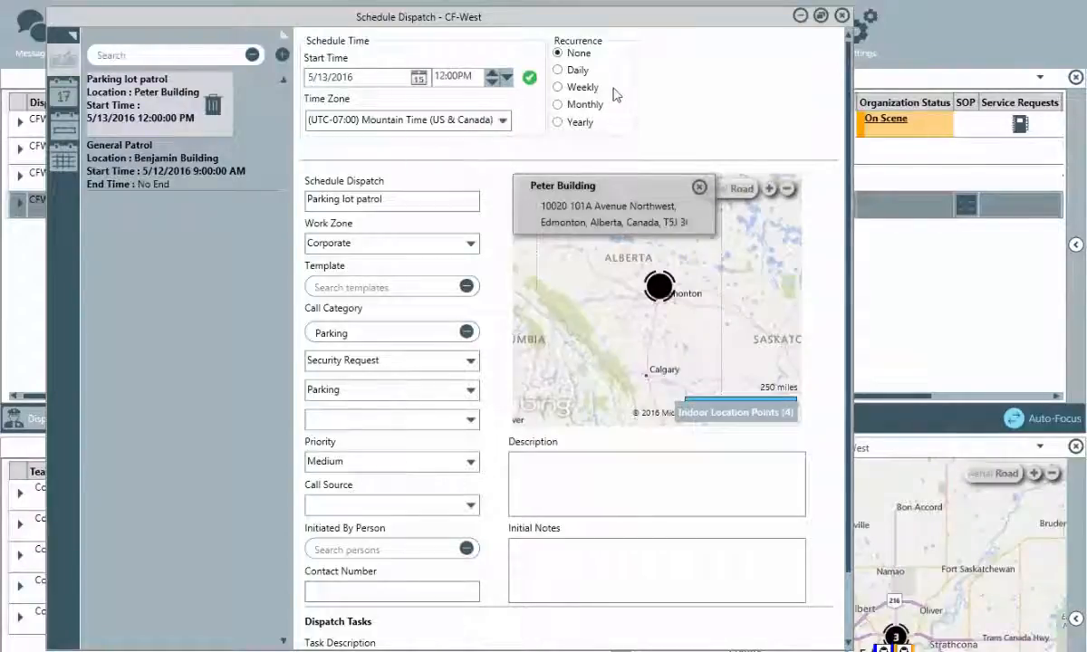
left_click(558, 70)
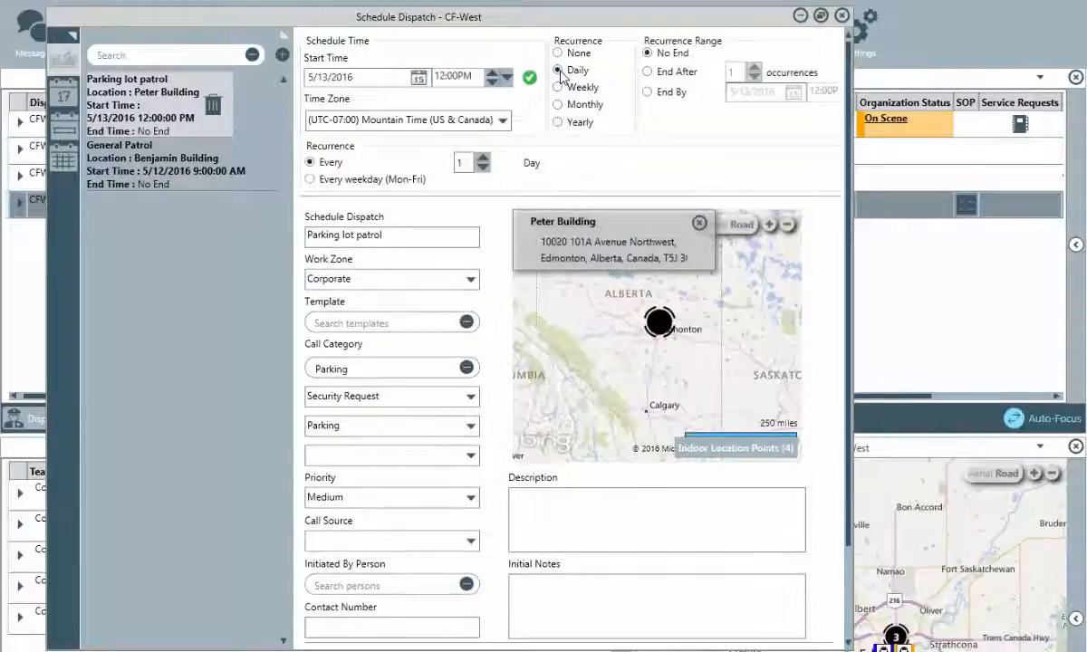
left_click(648, 53)
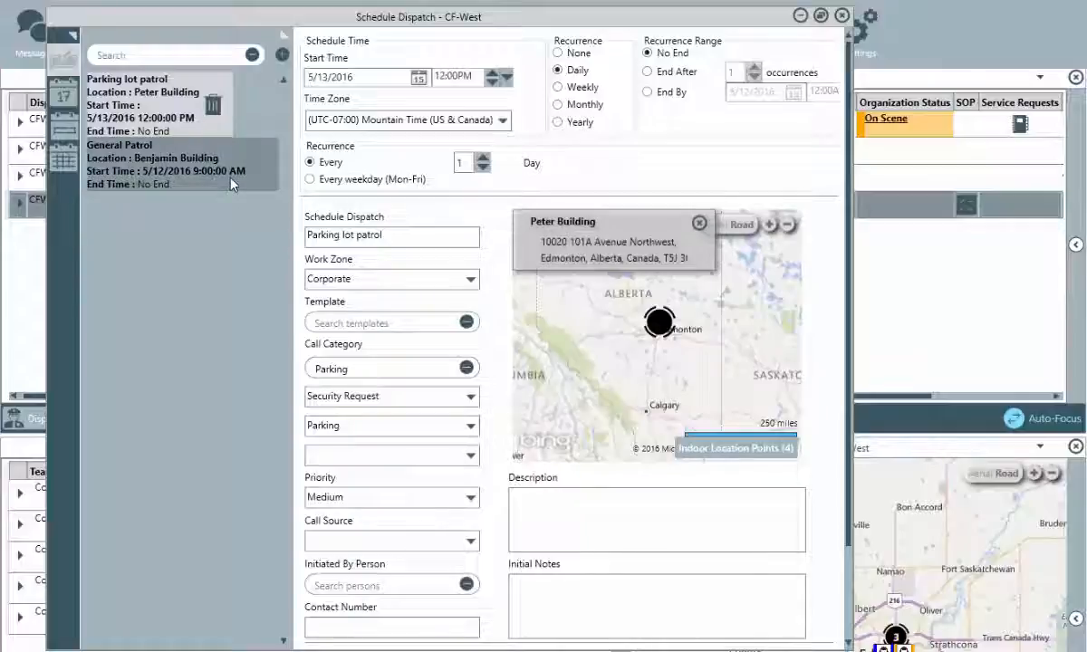
Check the patrol on the May calendar, reopen its details, close Schedule Dispatch, and open the account menu.
left_click(72, 155)
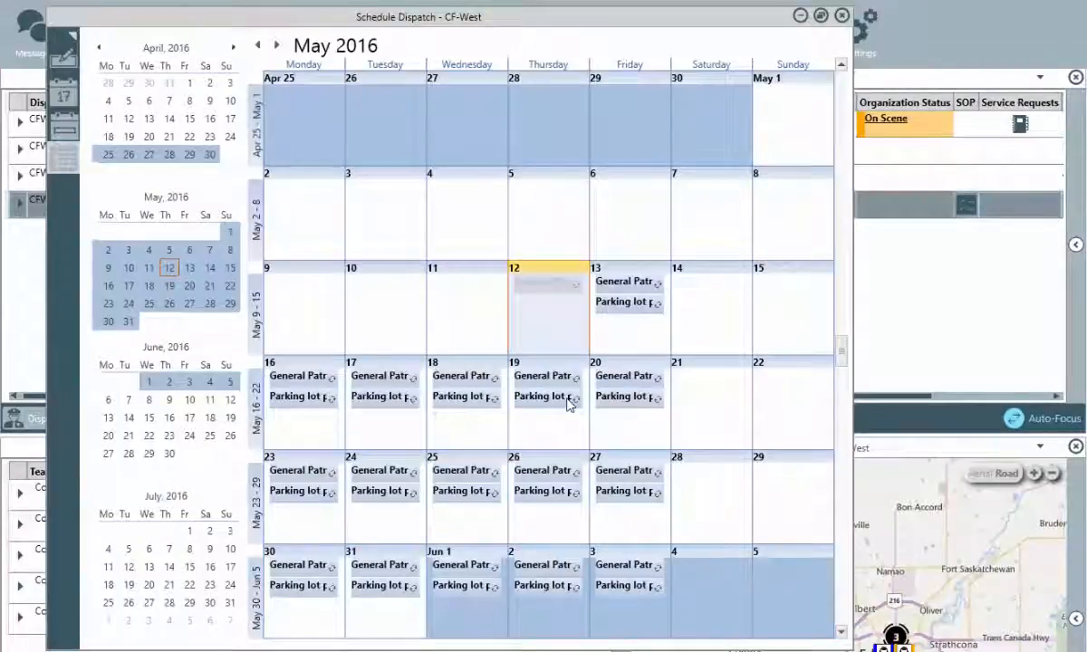
mouse_move(569, 404)
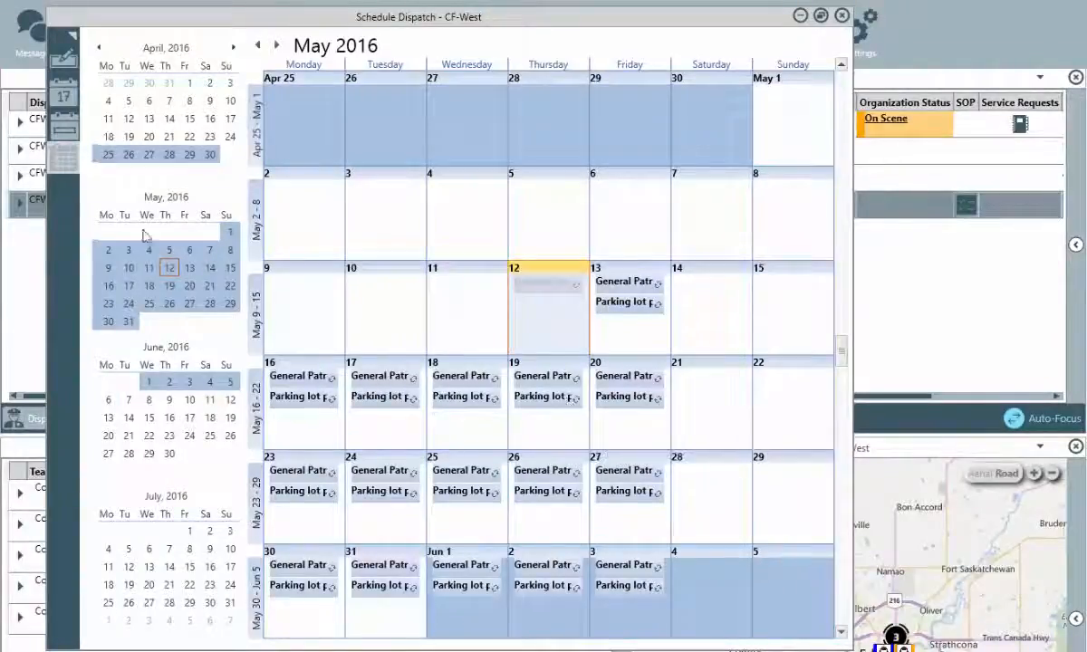
left_click(66, 71)
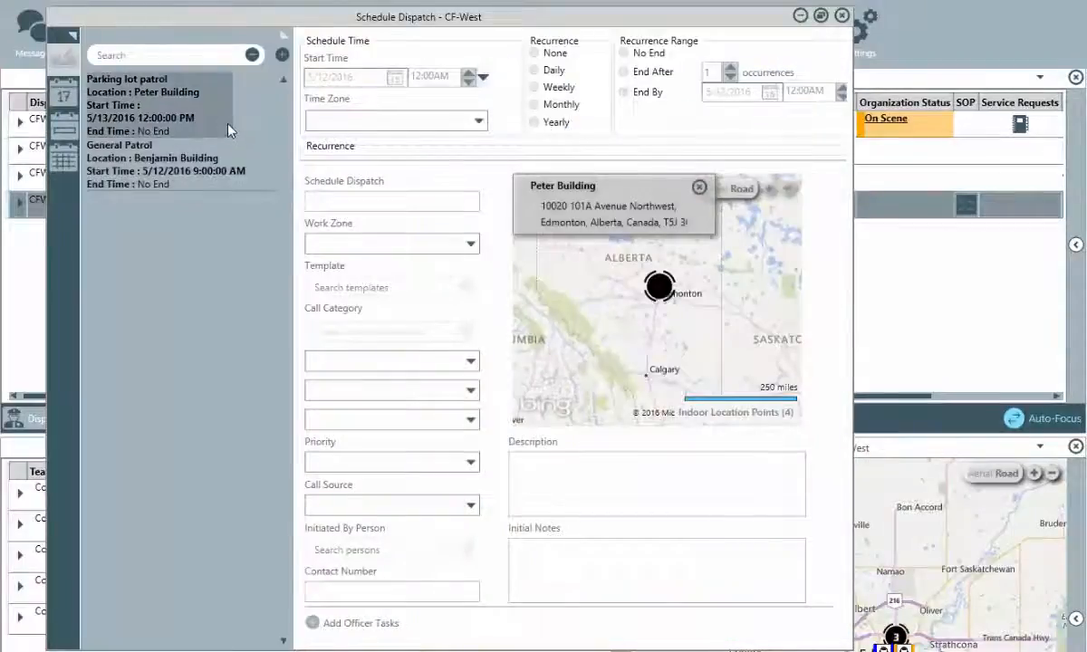
left_click(227, 129)
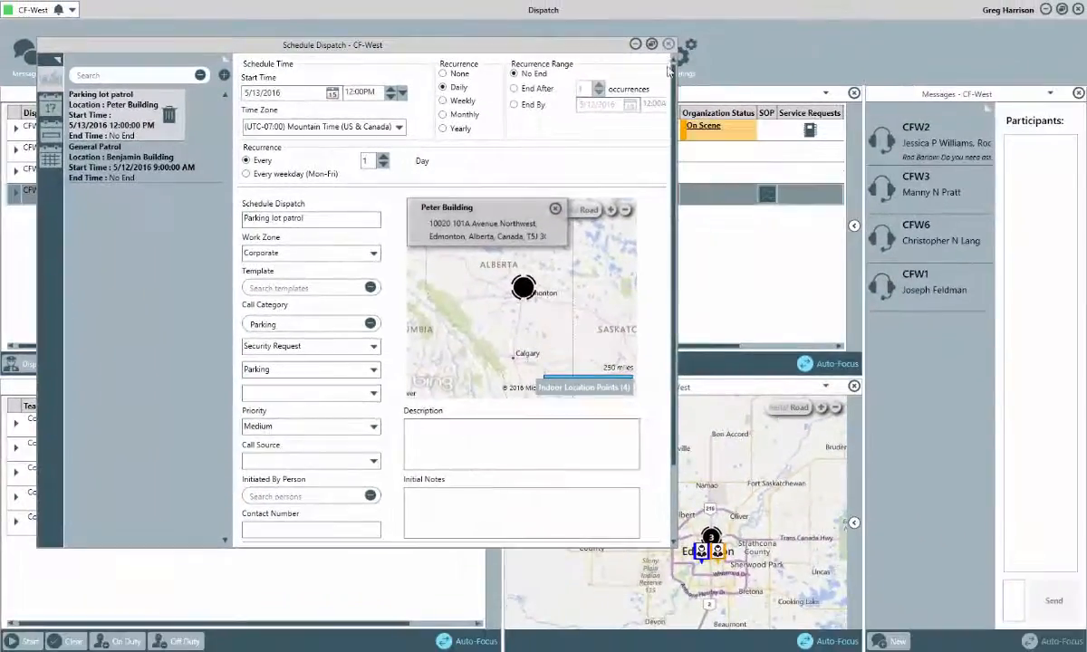
left_click(842, 16)
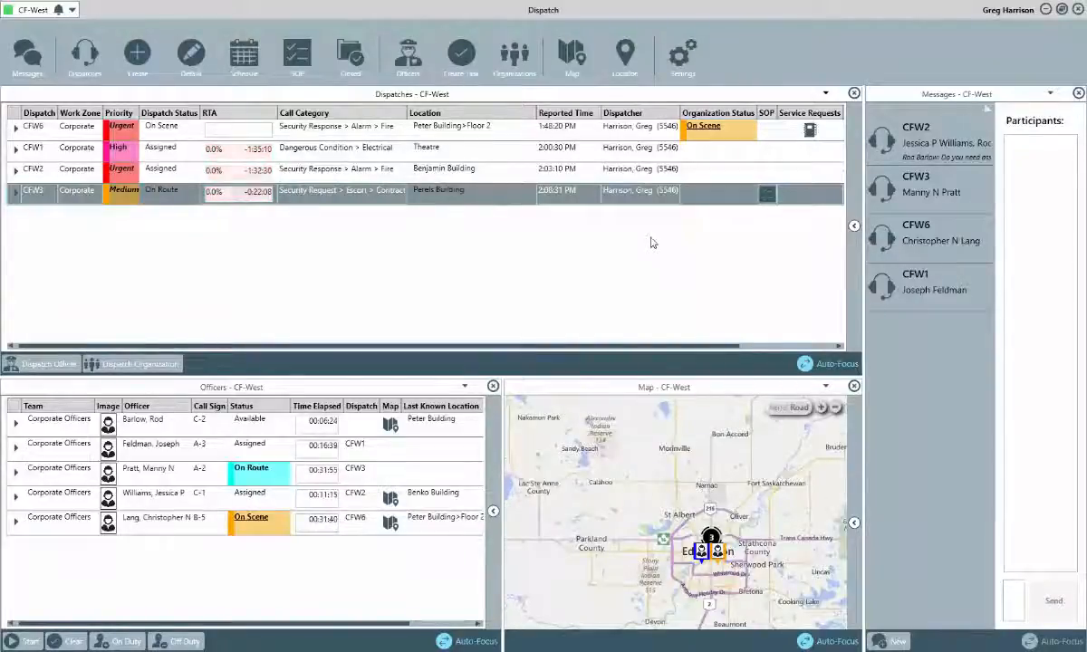
left_click(1007, 10)
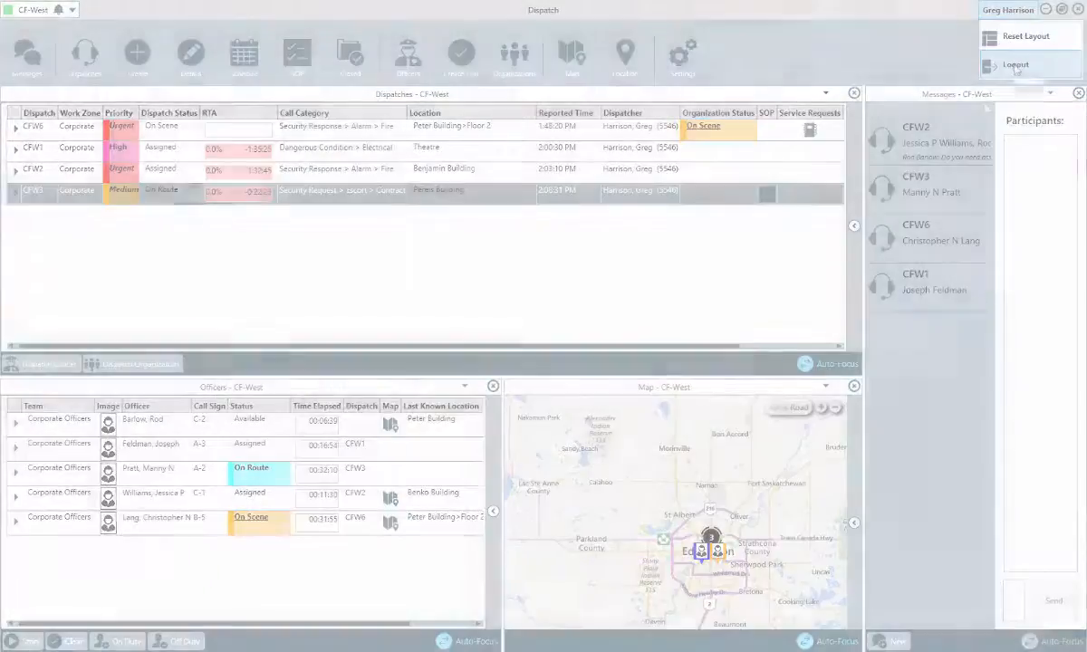